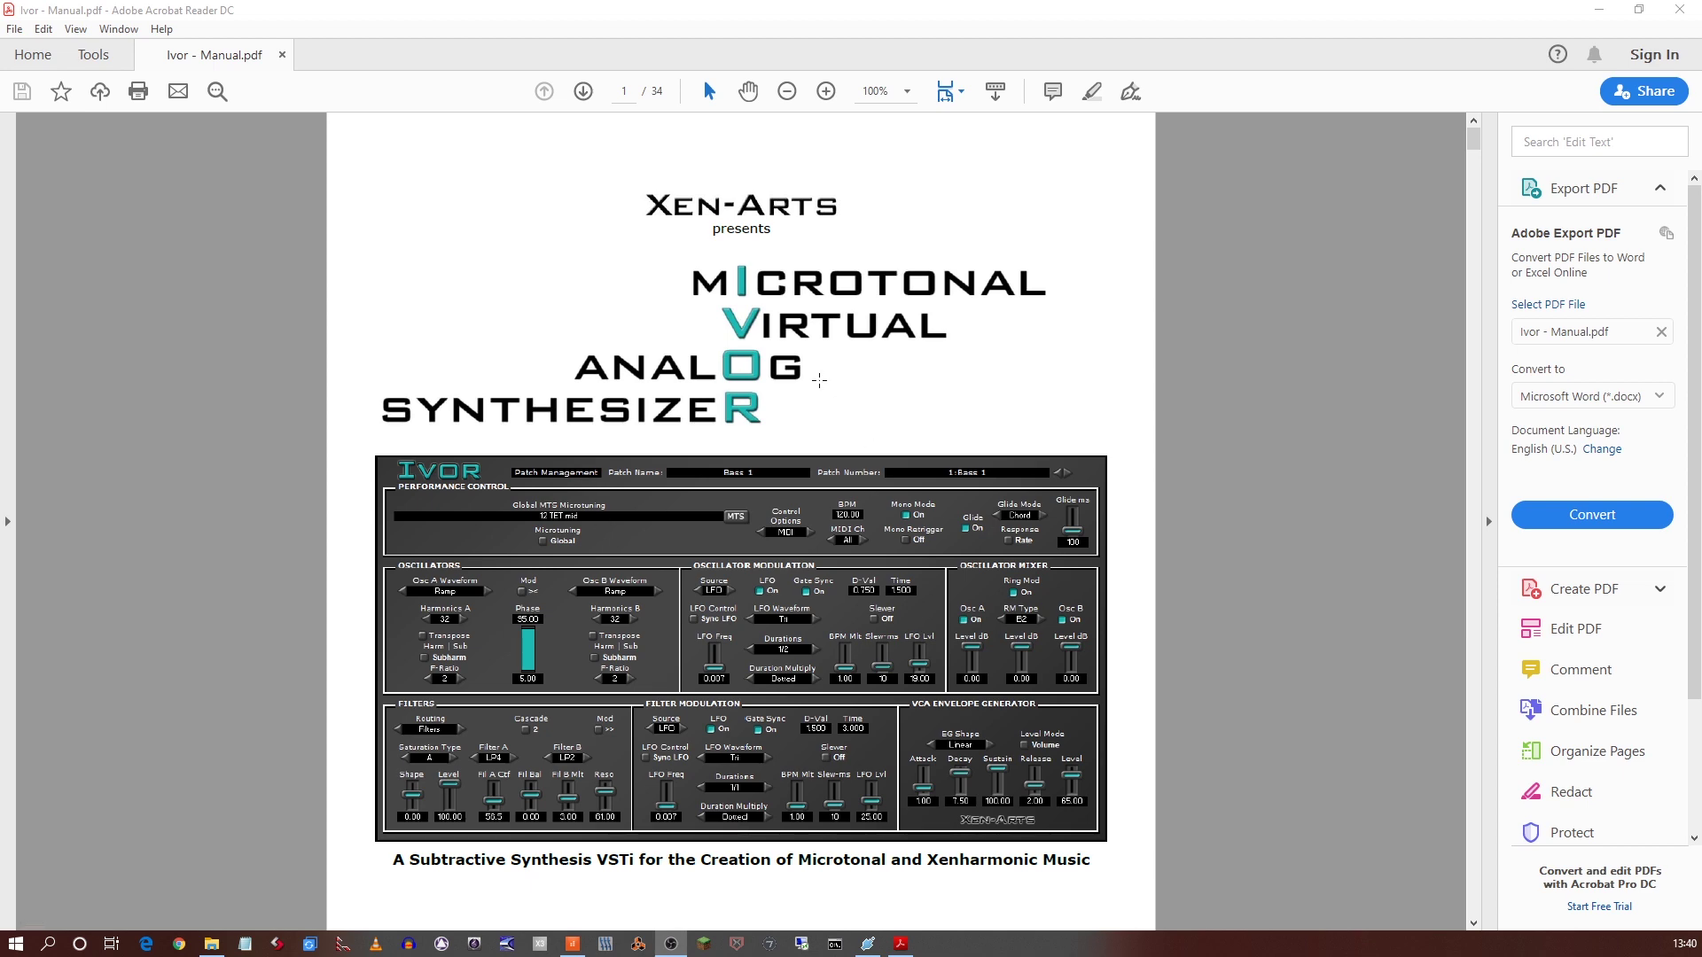
# Skim the Ivor manual from its cover through the Performance Control section on global and local MTS microtuning
pyautogui.scroll(-4, 818, 380)
pyautogui.scroll(-2, 805, 402)
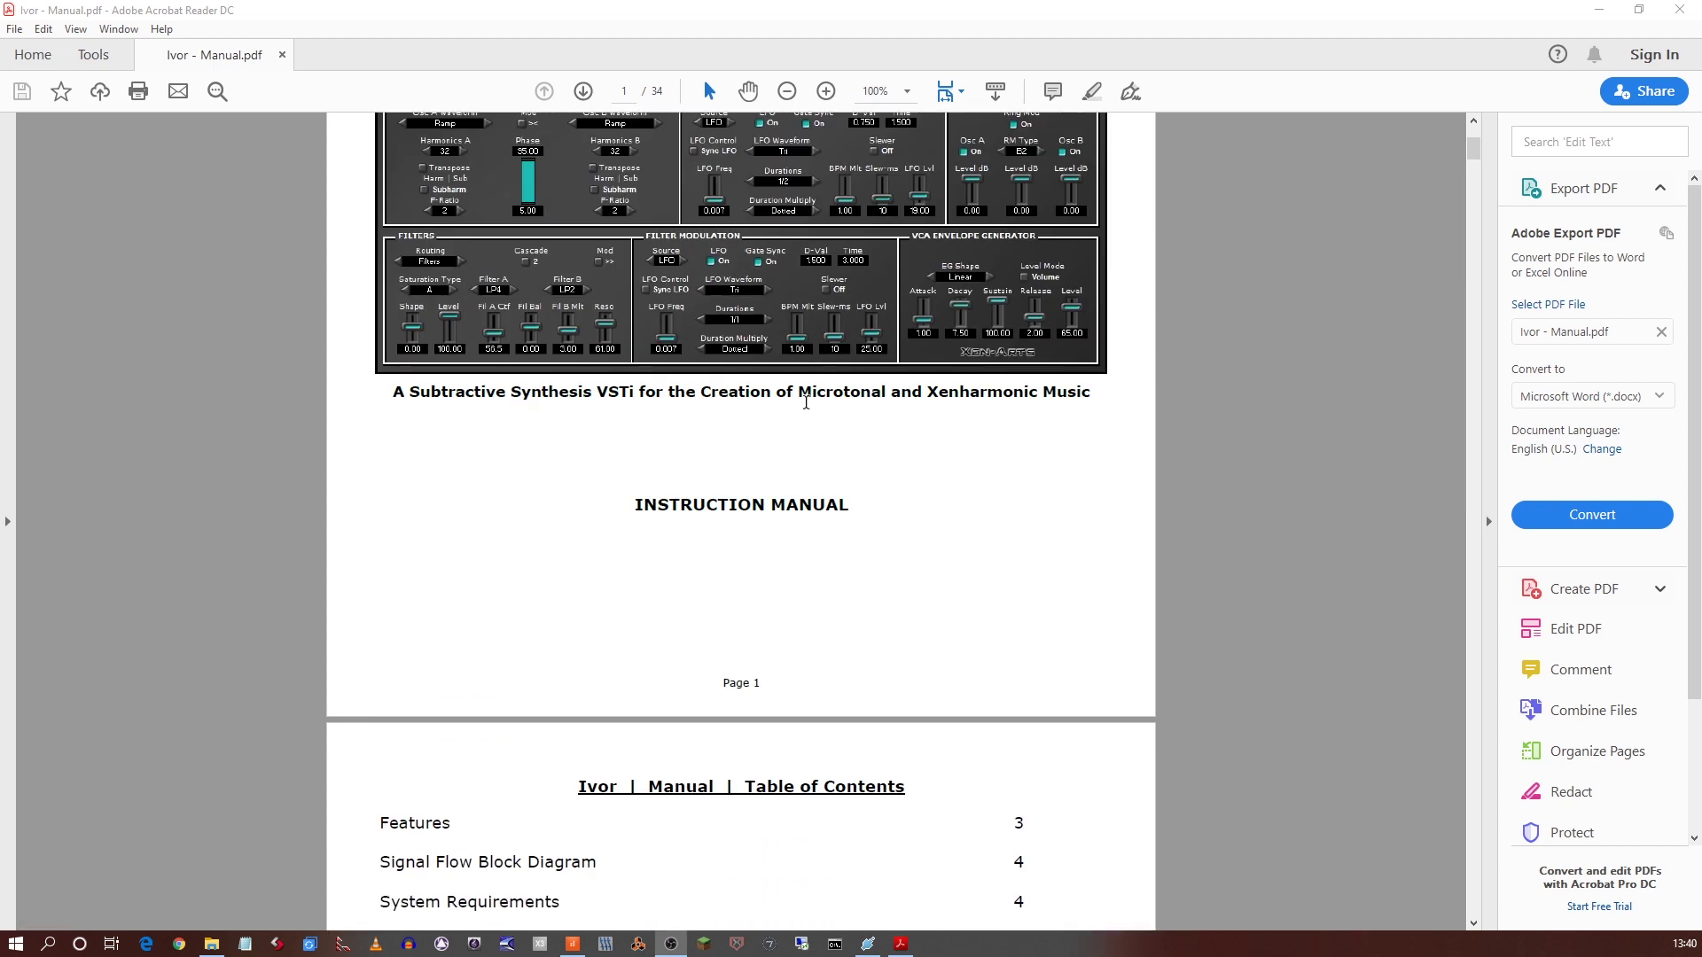
pyautogui.scroll(-15, 805, 401)
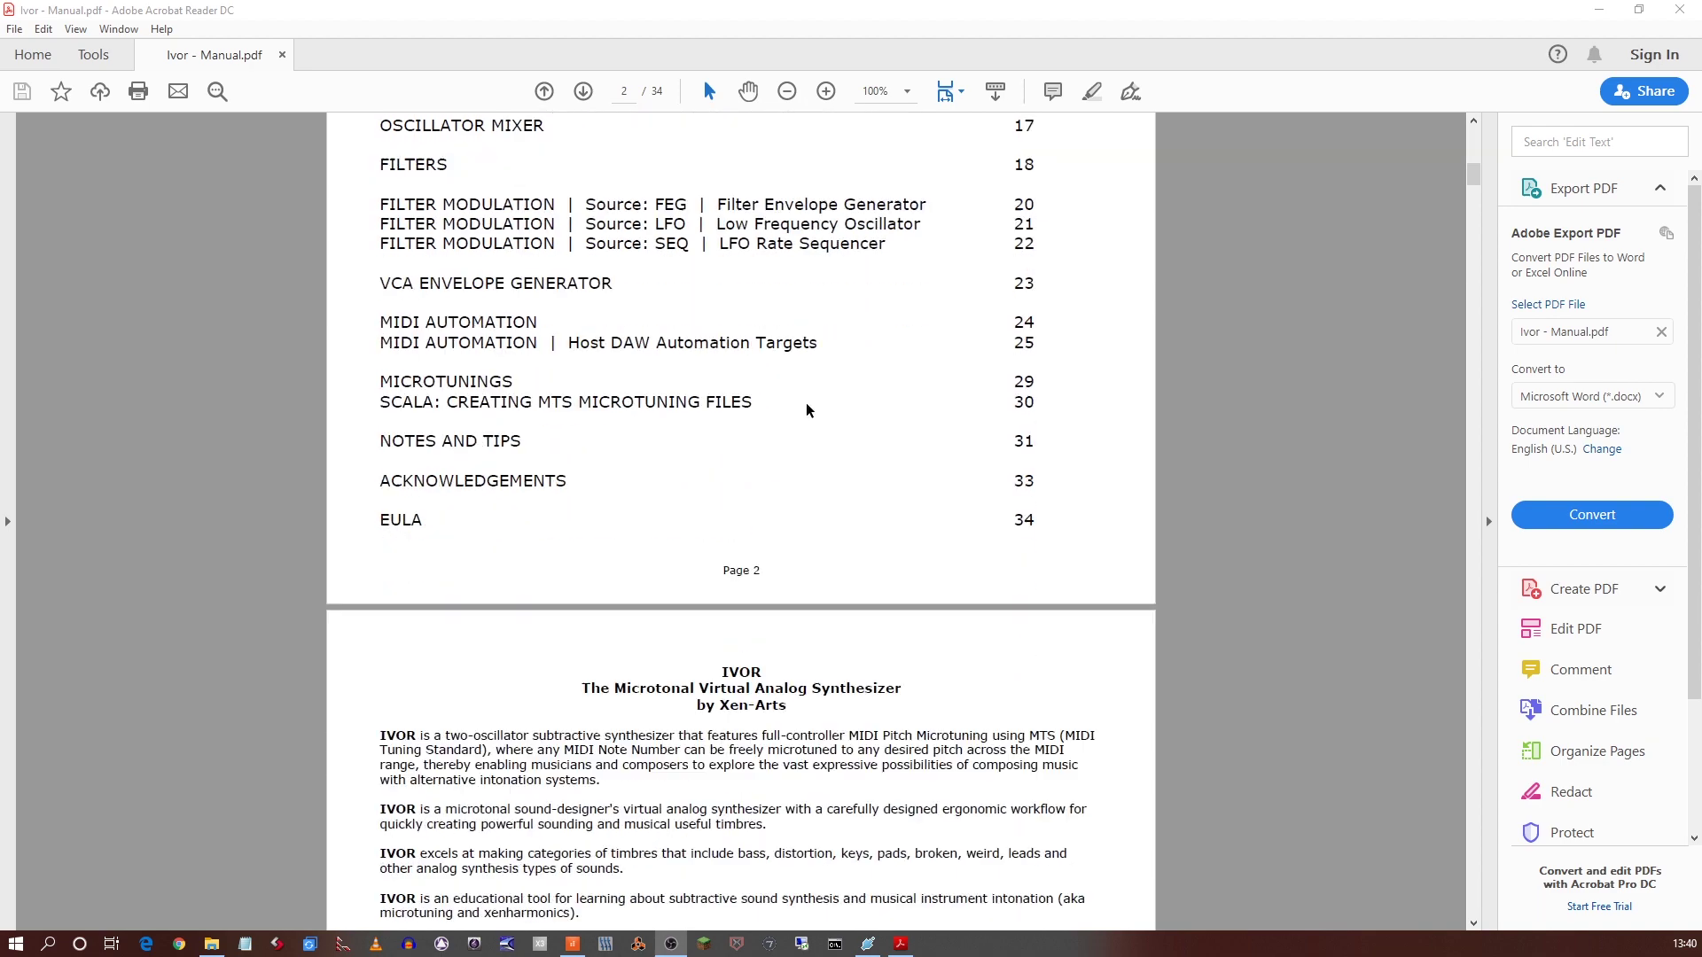
pyautogui.scroll(-15, 806, 408)
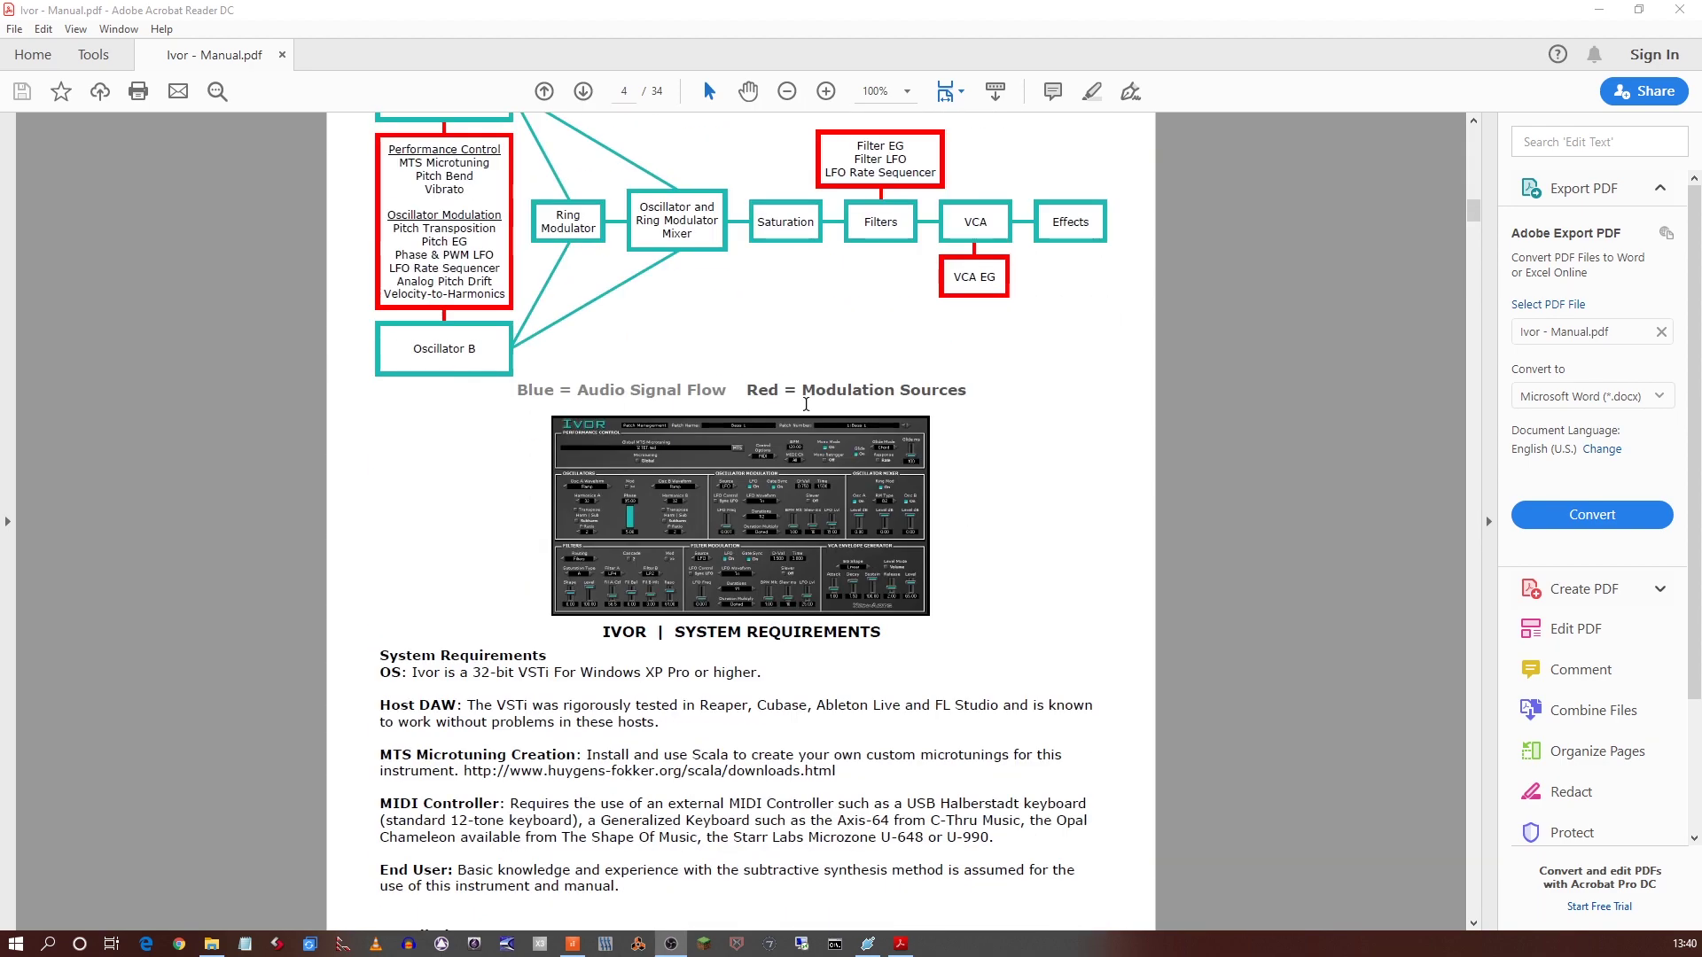
pyautogui.scroll(-15, 805, 404)
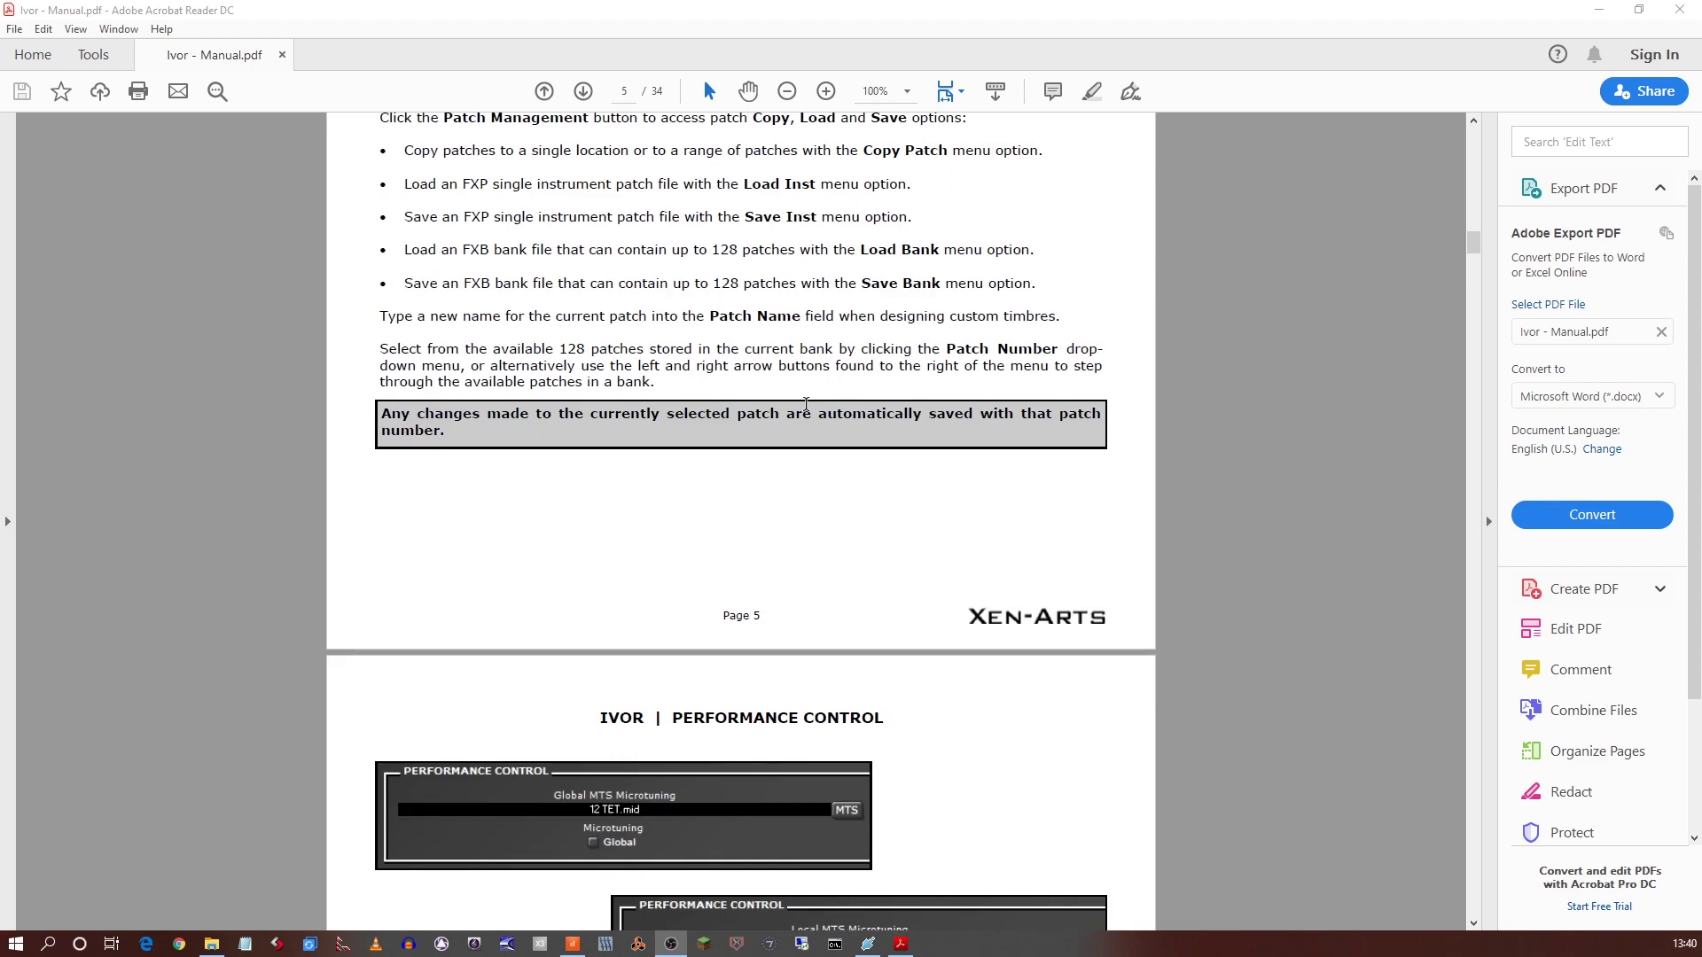
pyautogui.scroll(-5, 806, 408)
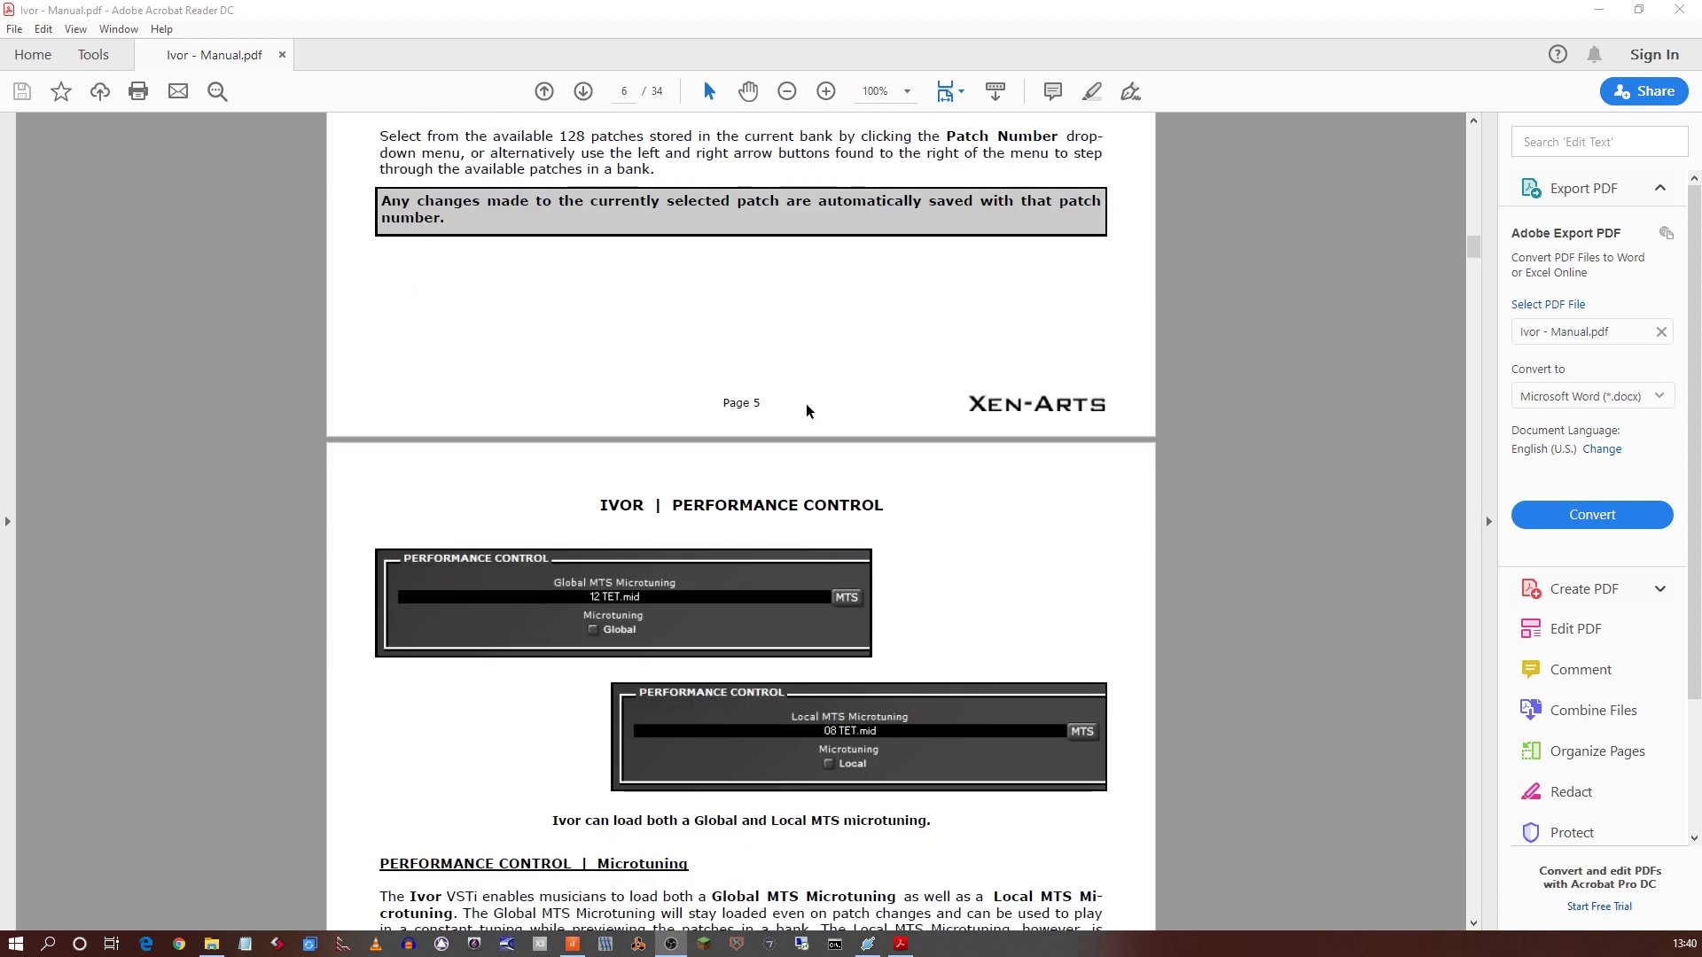
pyautogui.scroll(-14, 806, 407)
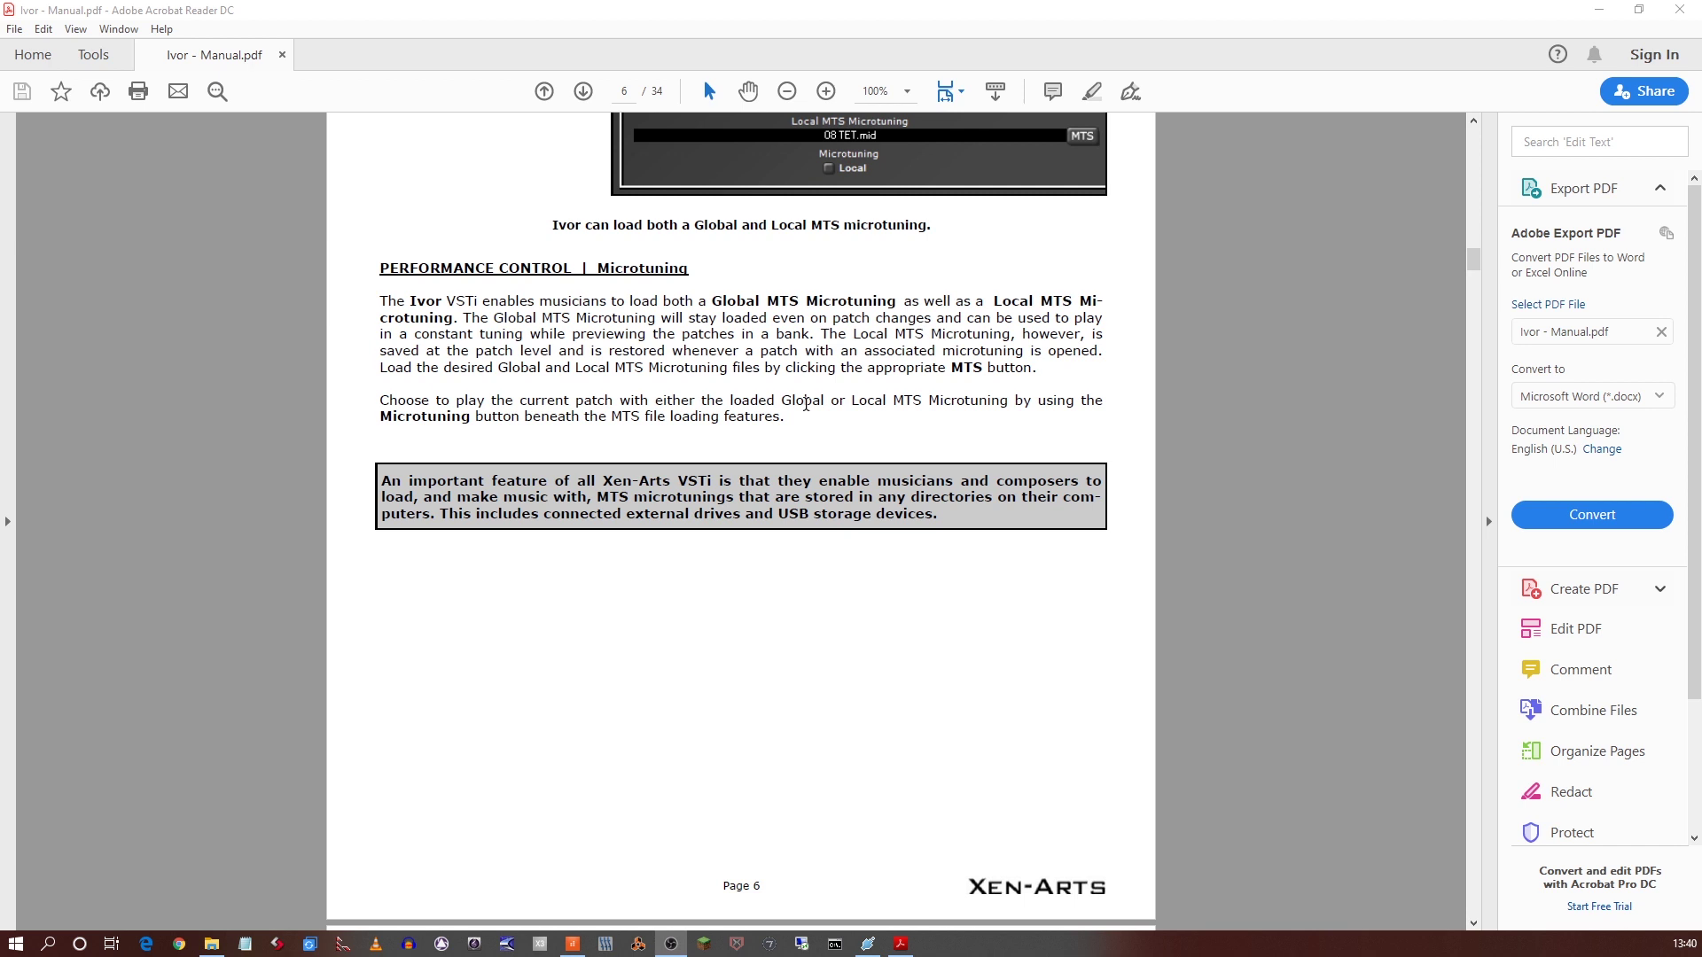
pyautogui.scroll(-13, 806, 404)
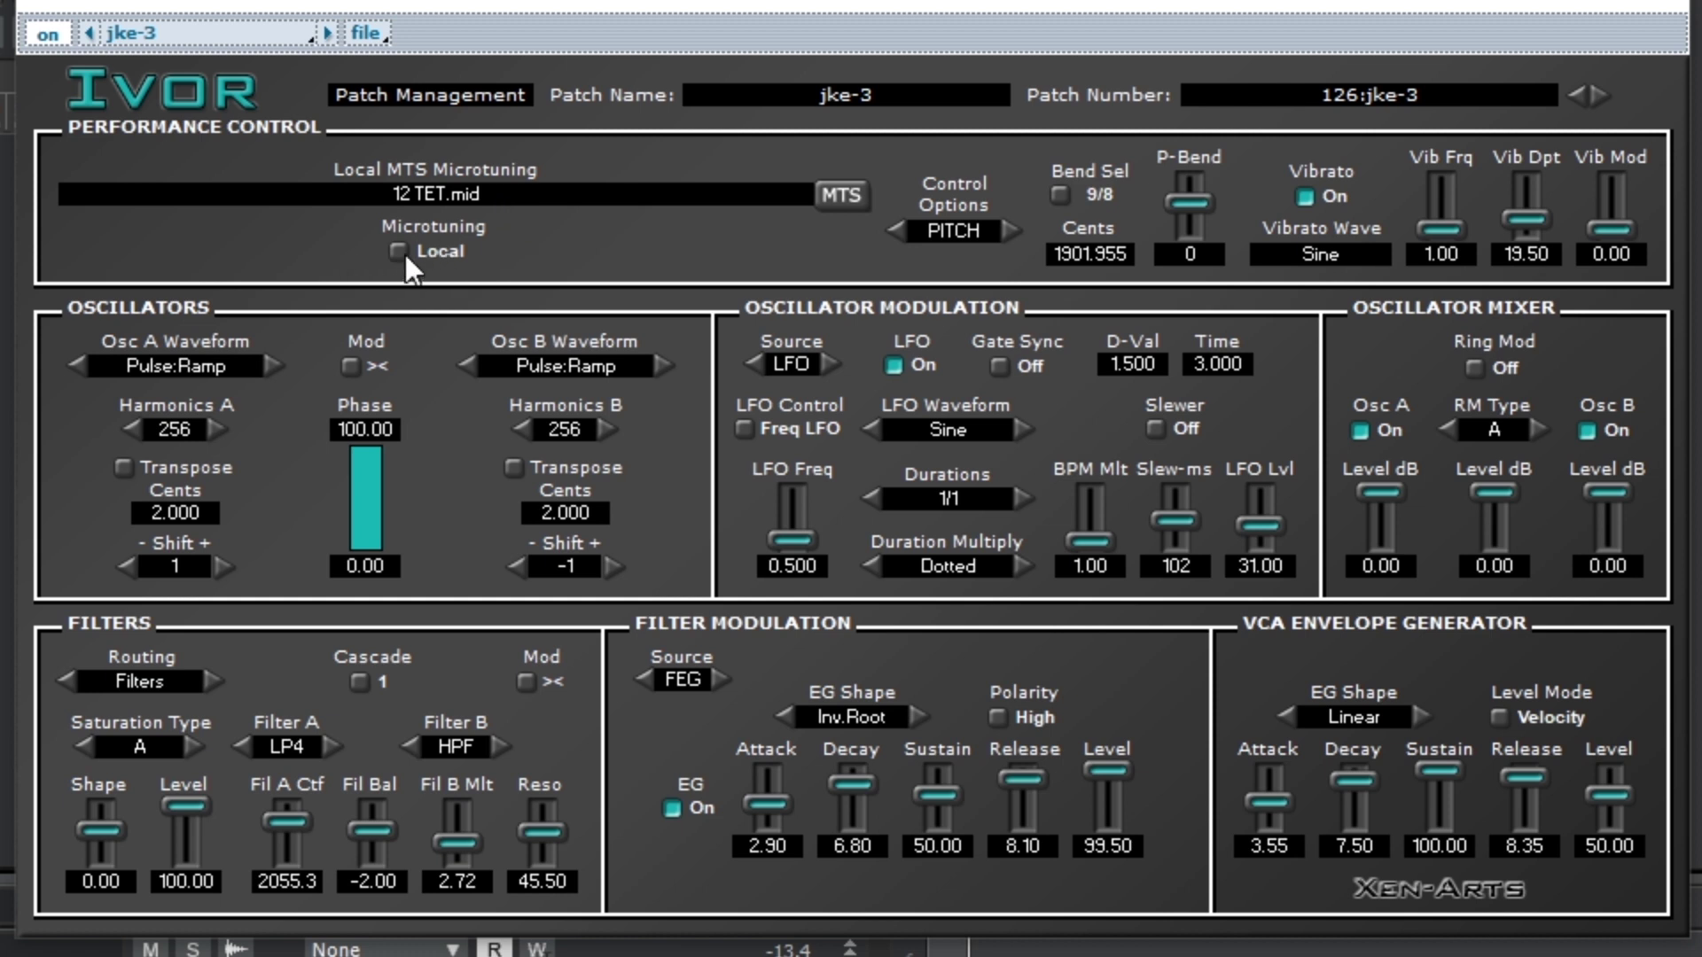
# Look through the supplied MTS tuning files and load 15 TET.mid as the patch's local microtuning
pyautogui.click(524, 193)
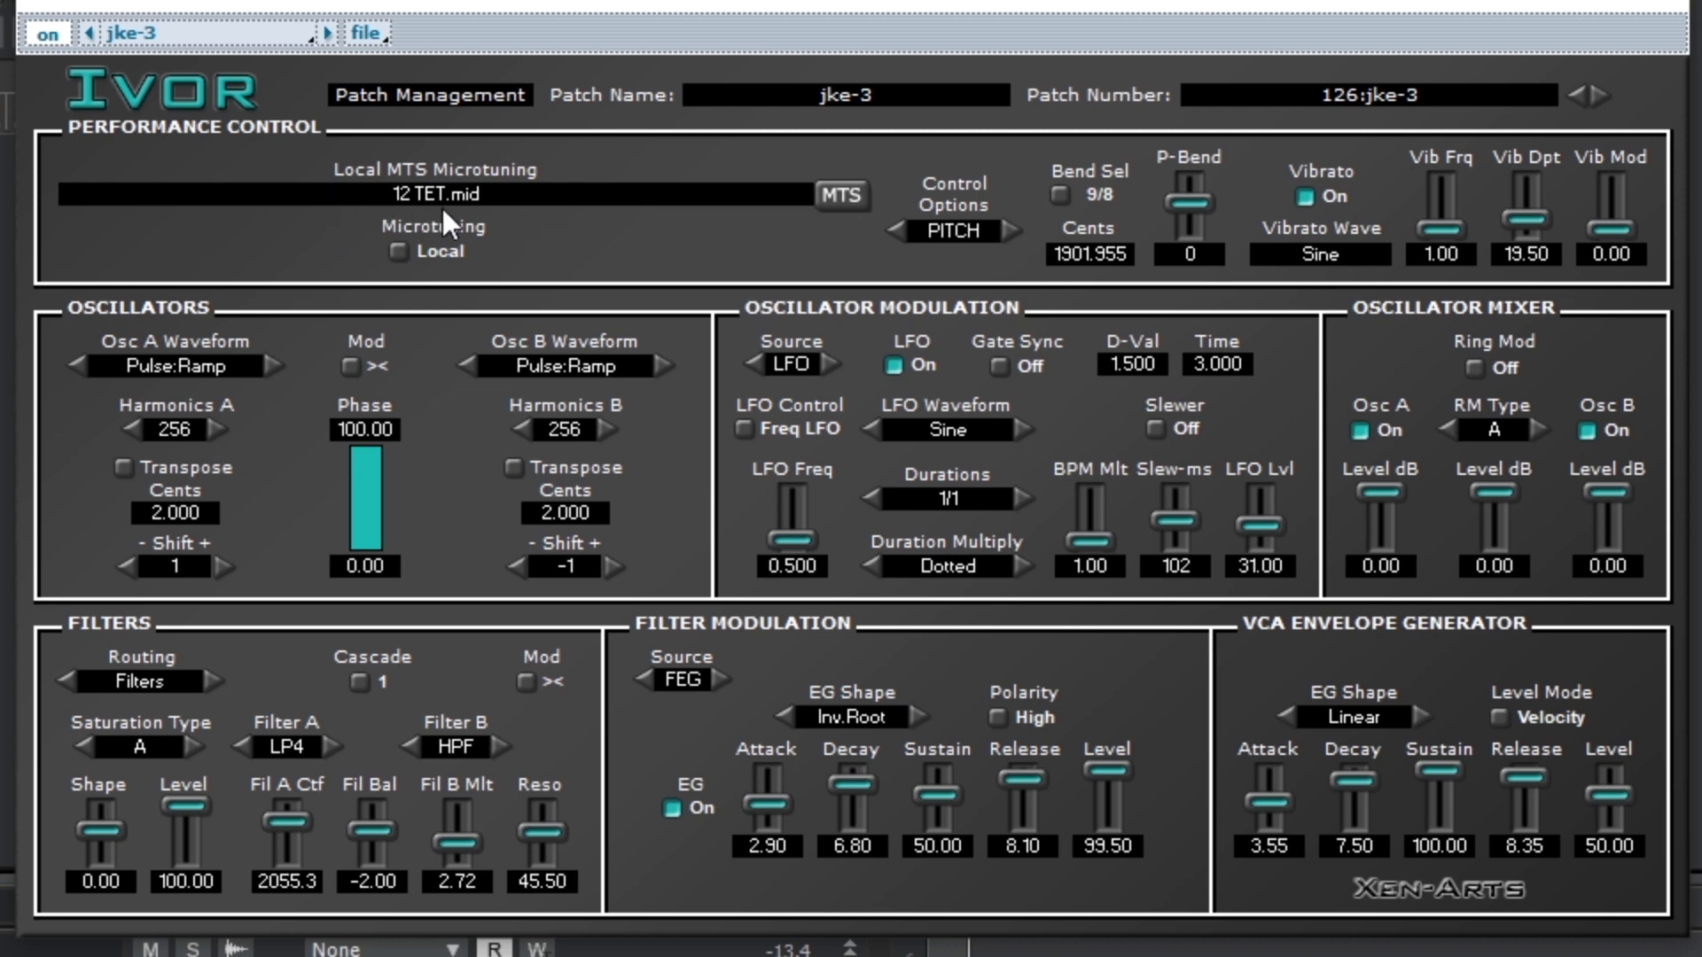
pyautogui.click(842, 195)
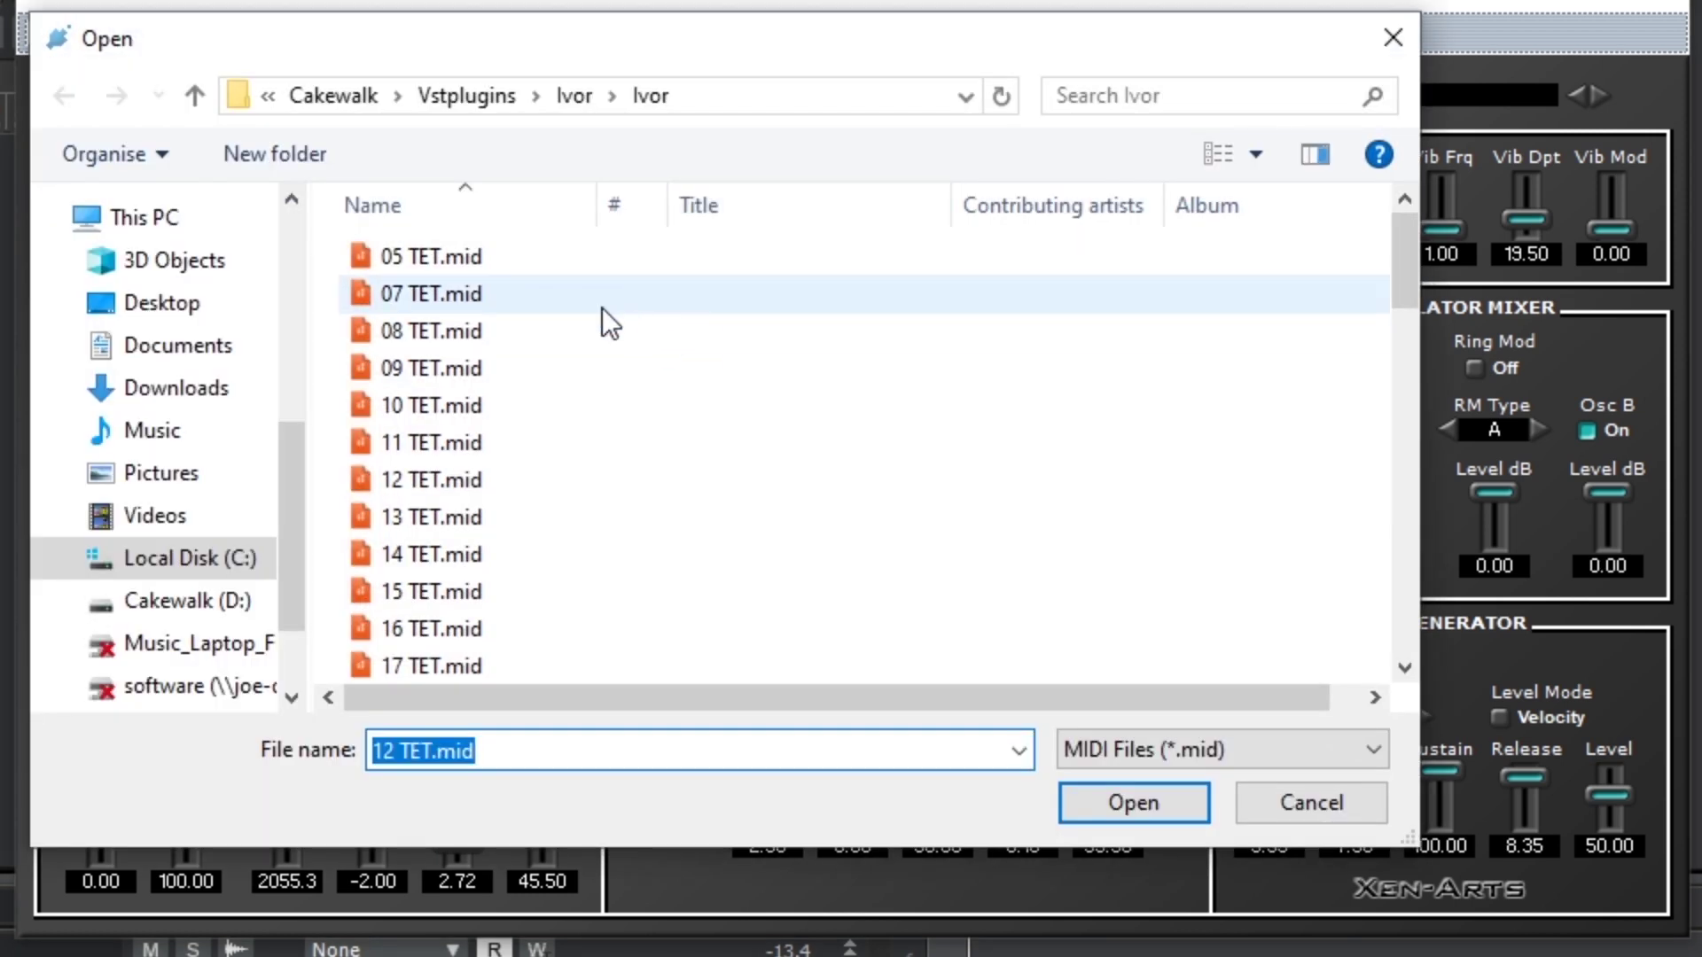
pyautogui.scroll(-7, 600, 306)
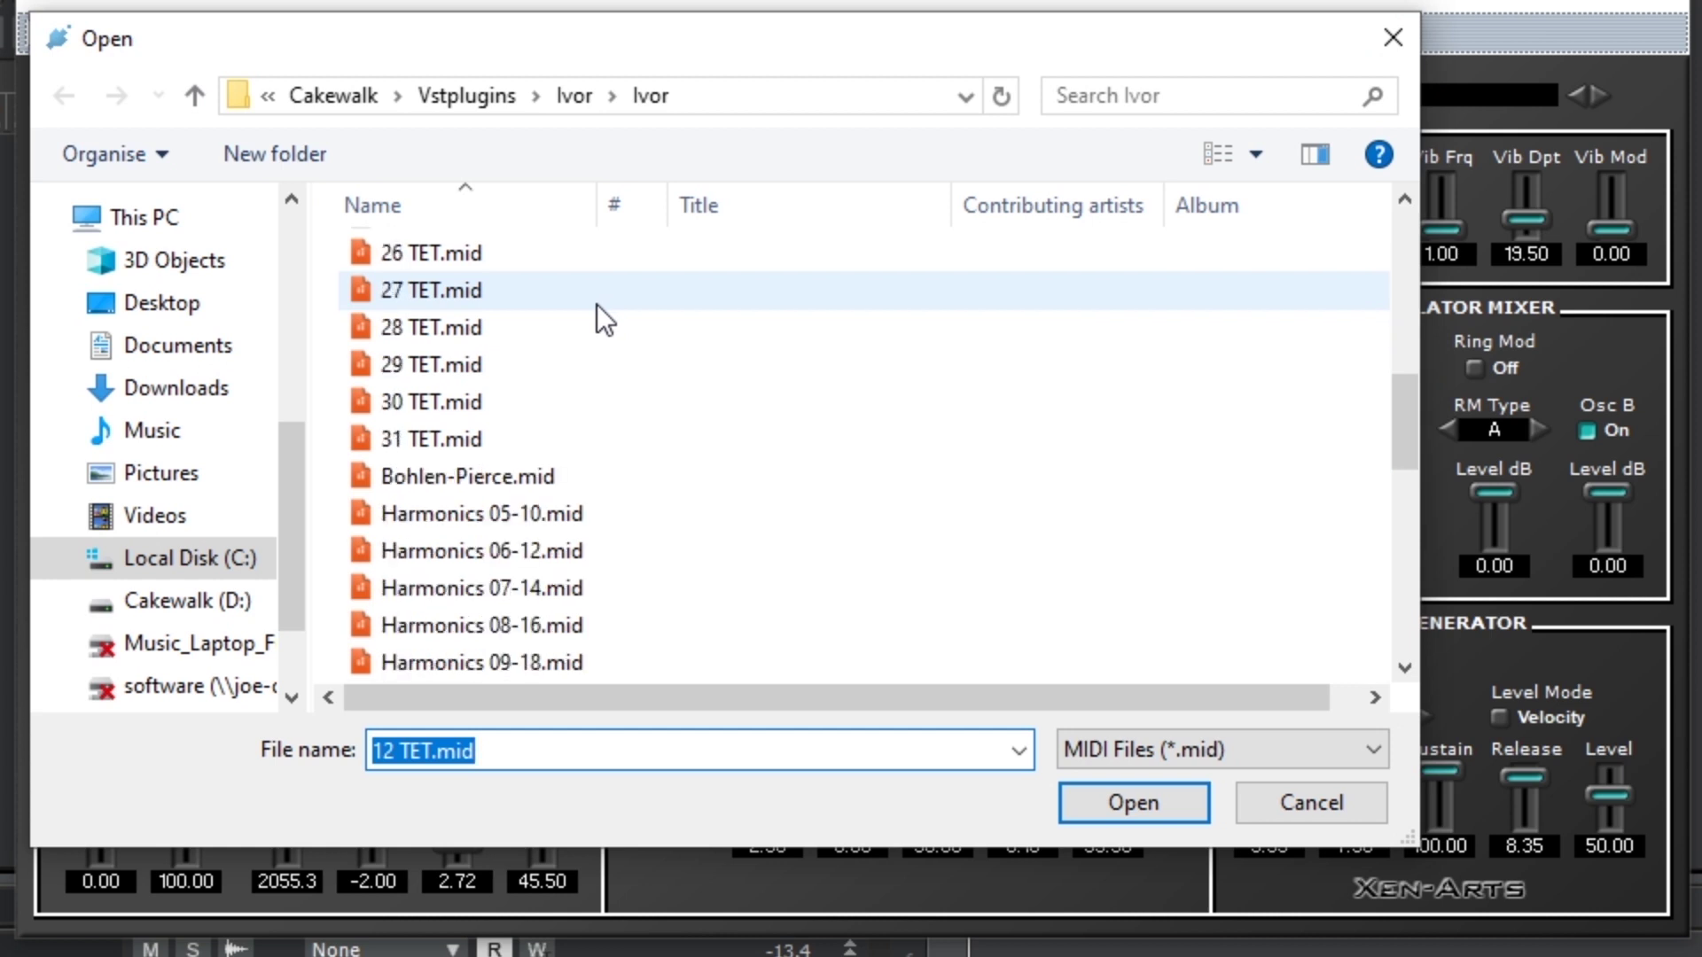
pyautogui.scroll(-5, 598, 305)
pyautogui.scroll(-2, 598, 305)
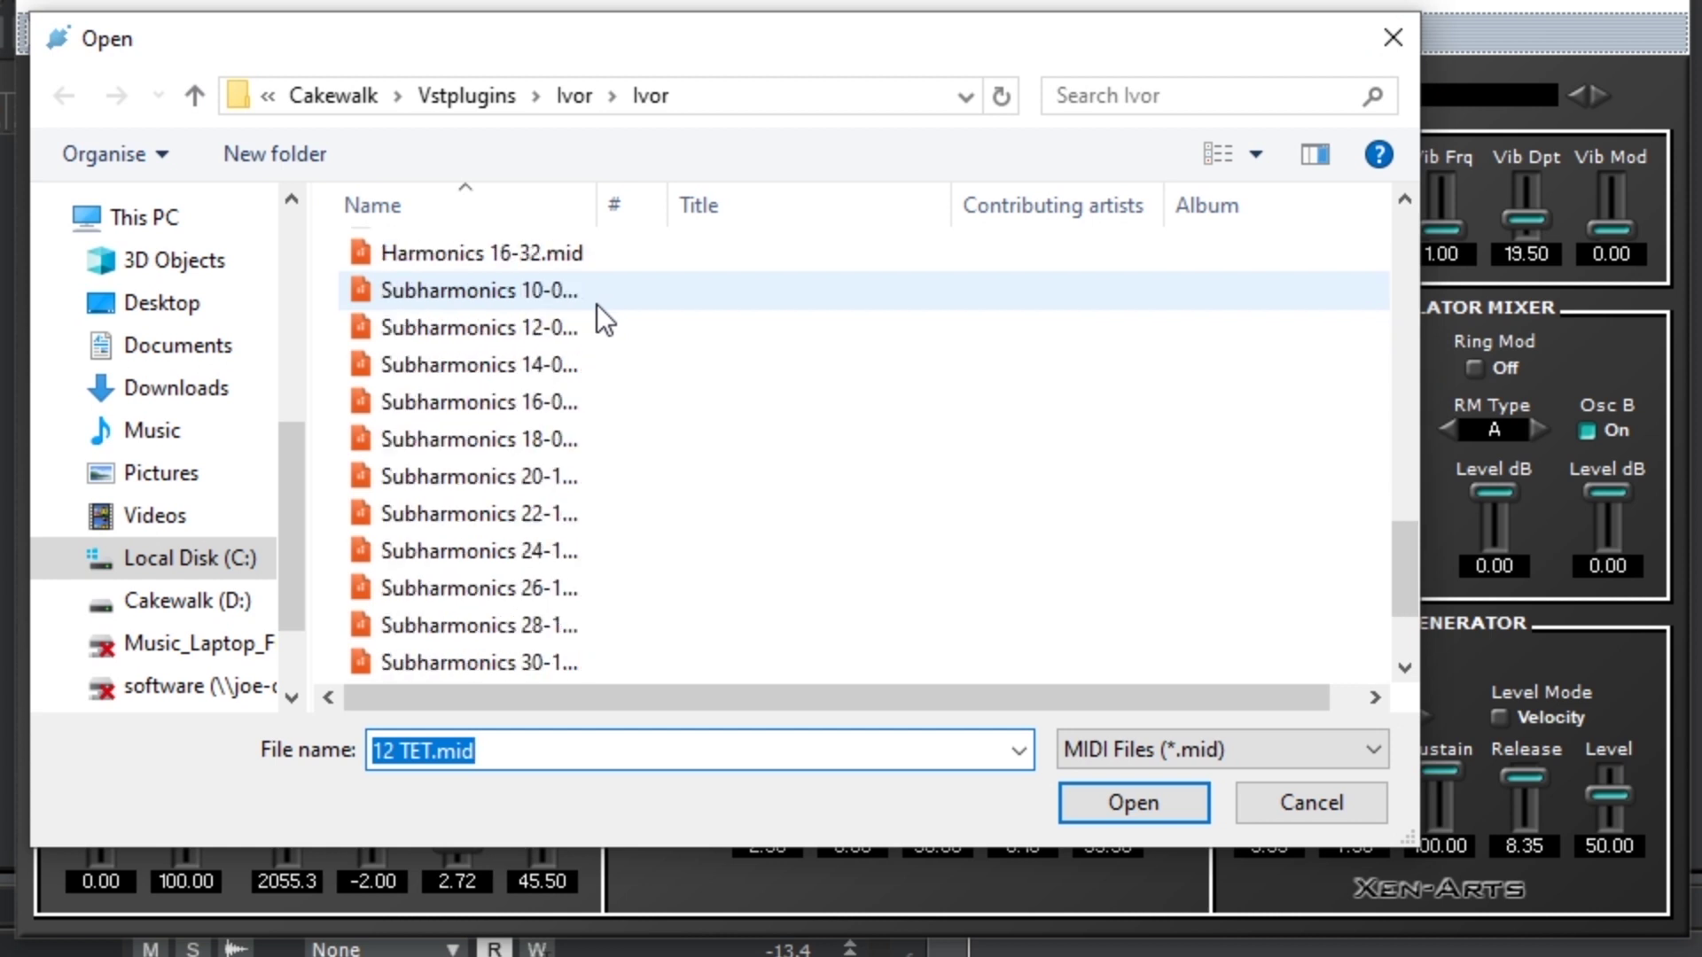
pyautogui.scroll(14, 1257, 292)
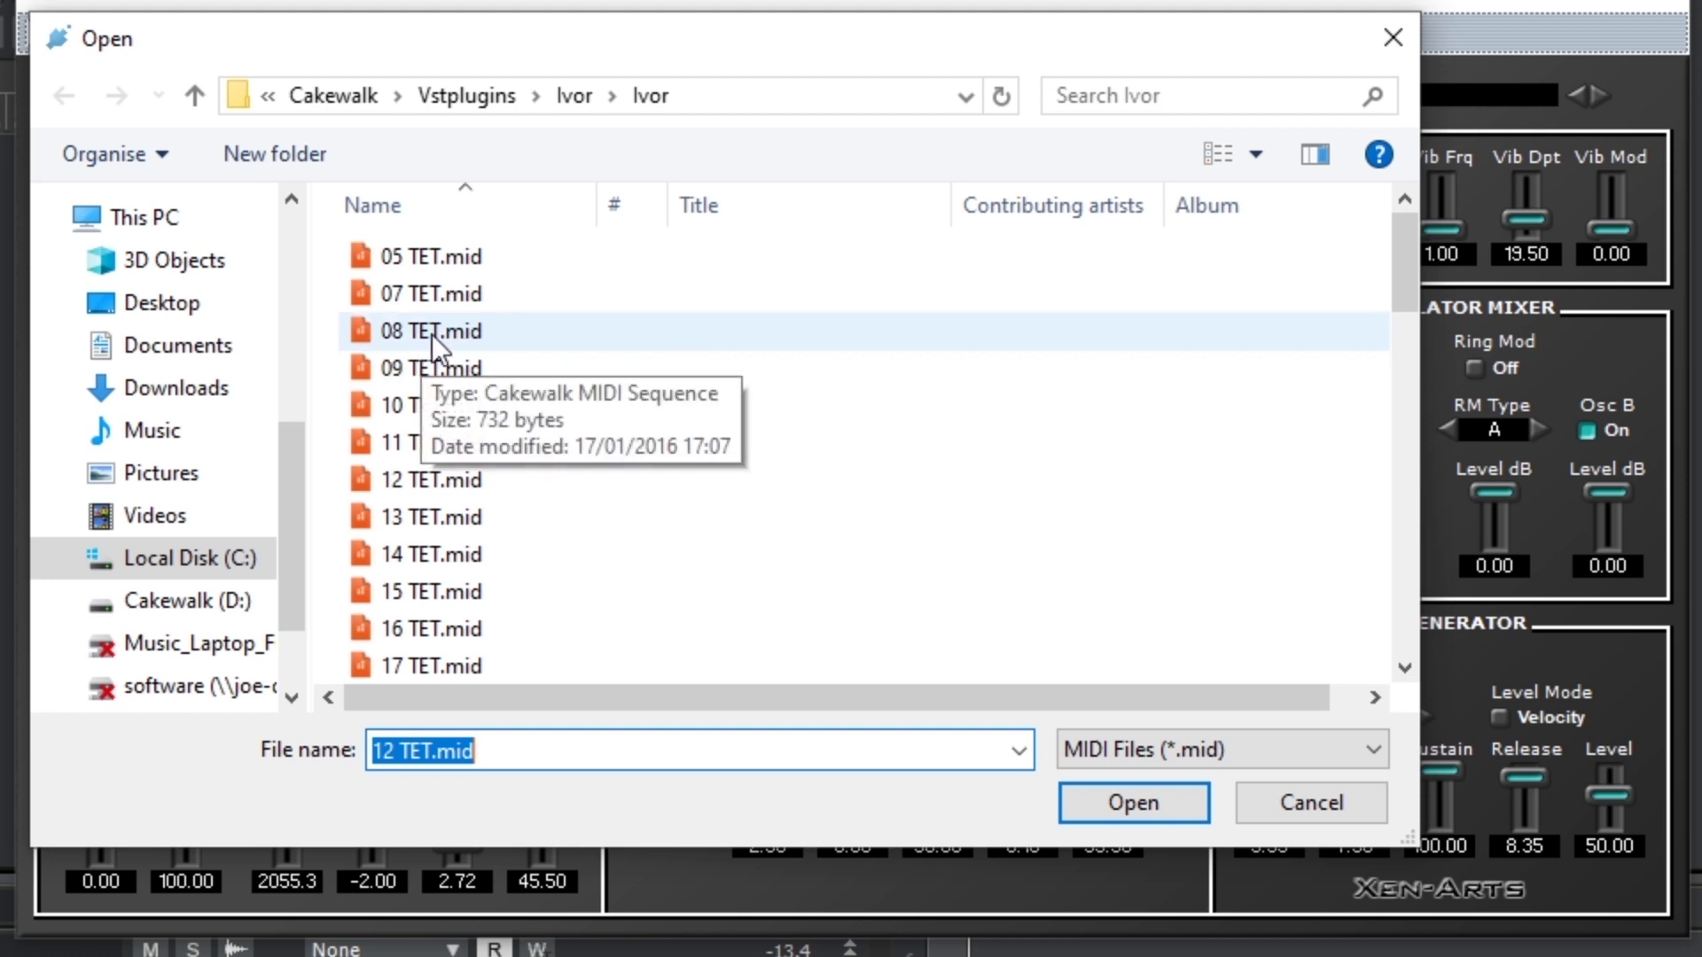
pyautogui.click(432, 592)
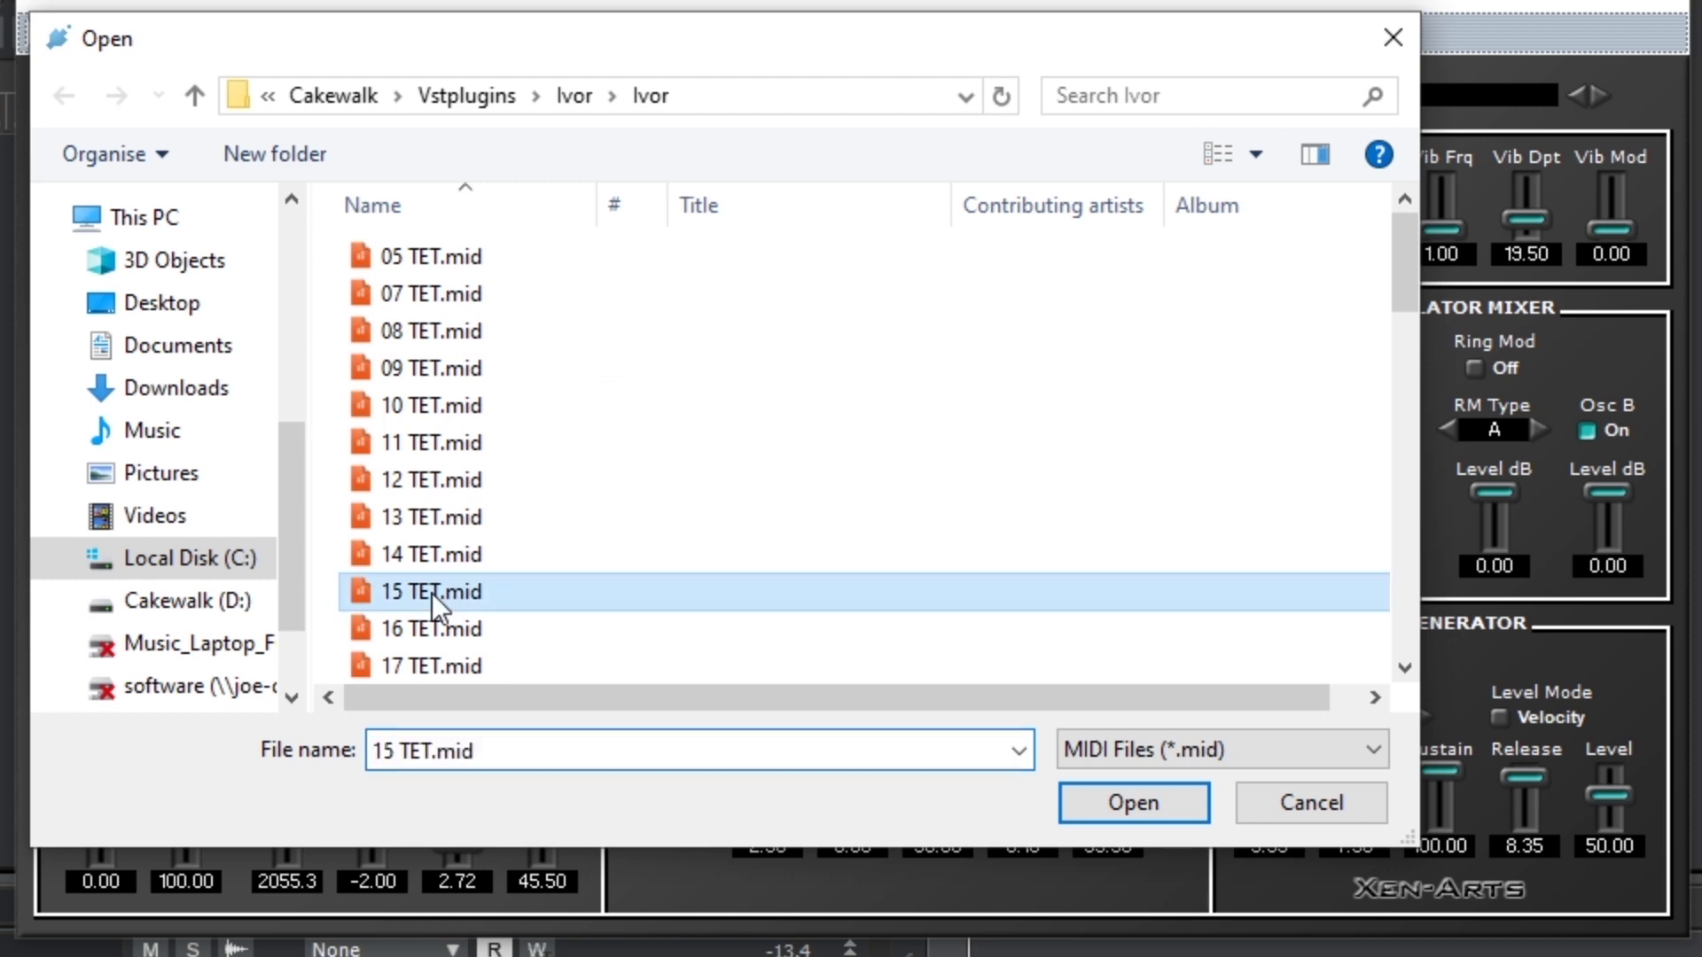
pyautogui.click(1146, 796)
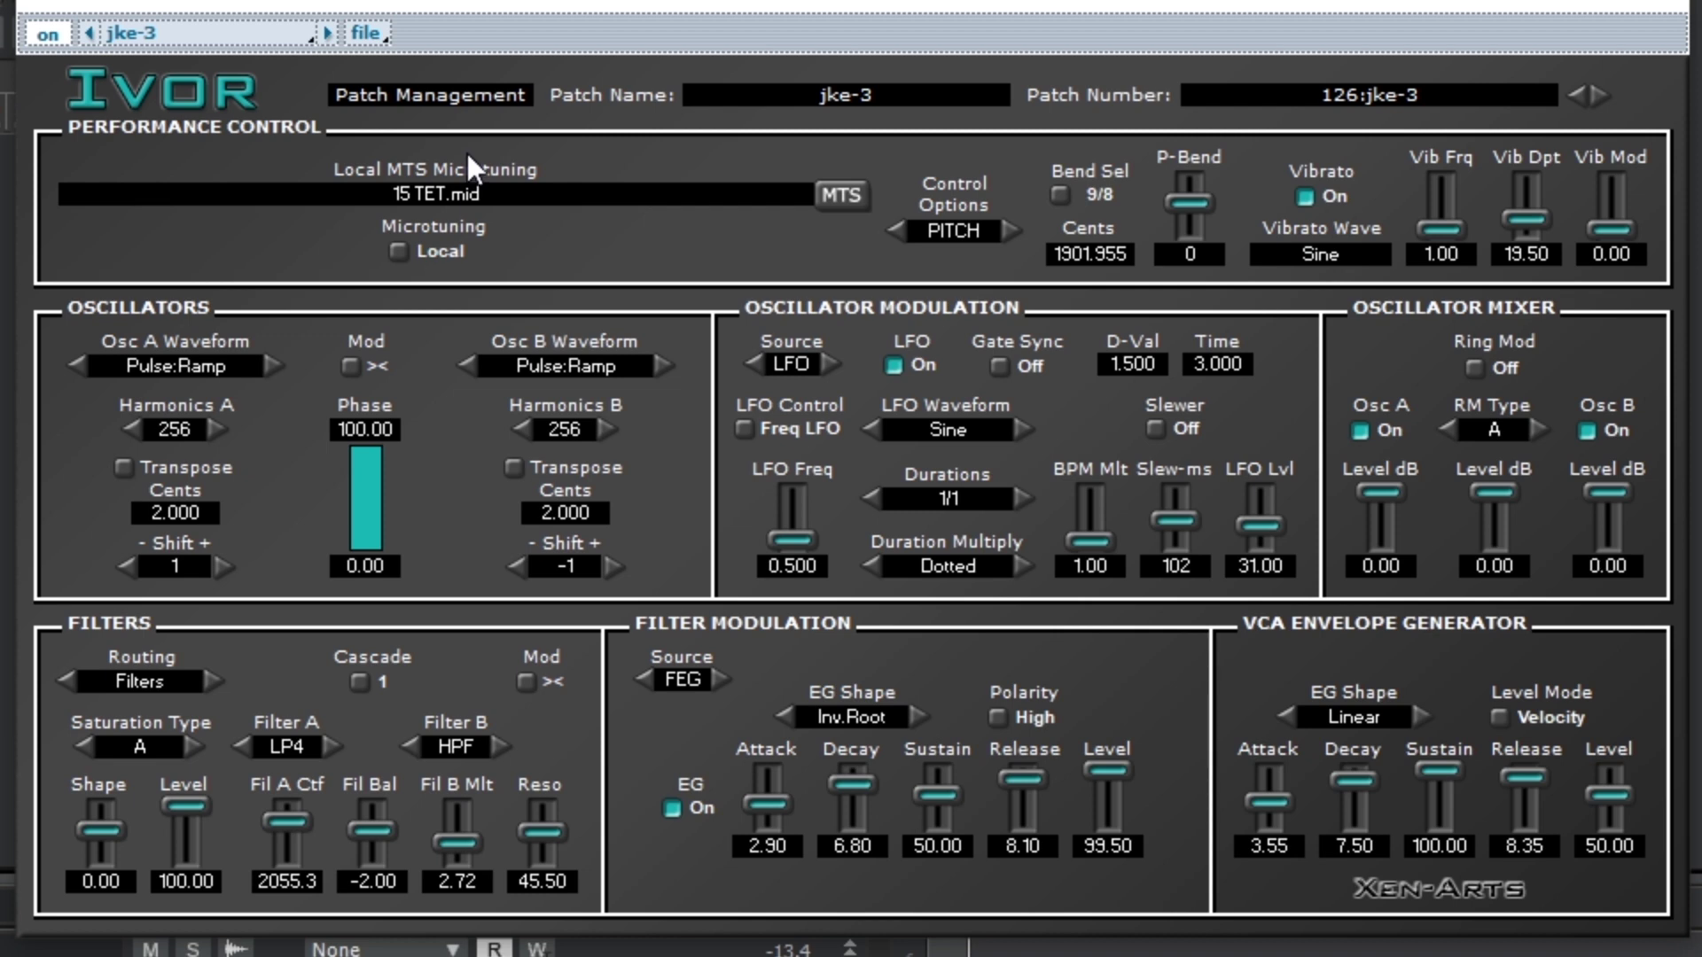
# Load 07 TET.mid as the local MTS microtuning of the jke-3 patch
pyautogui.click(846, 196)
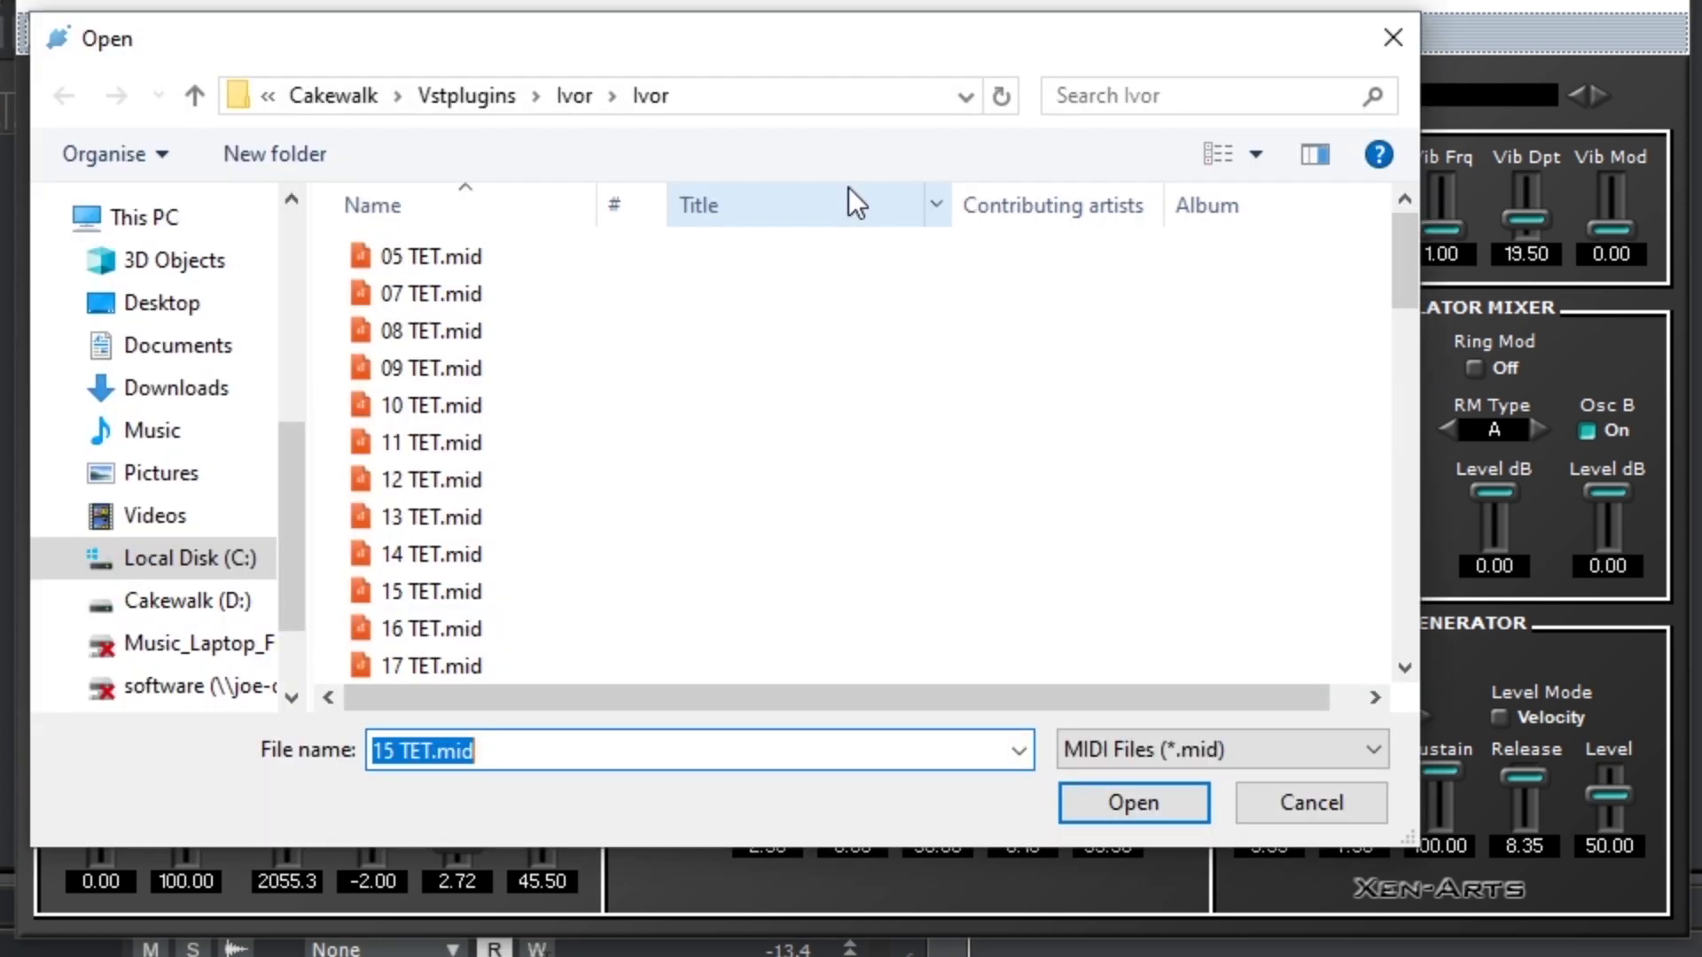
pyautogui.click(427, 296)
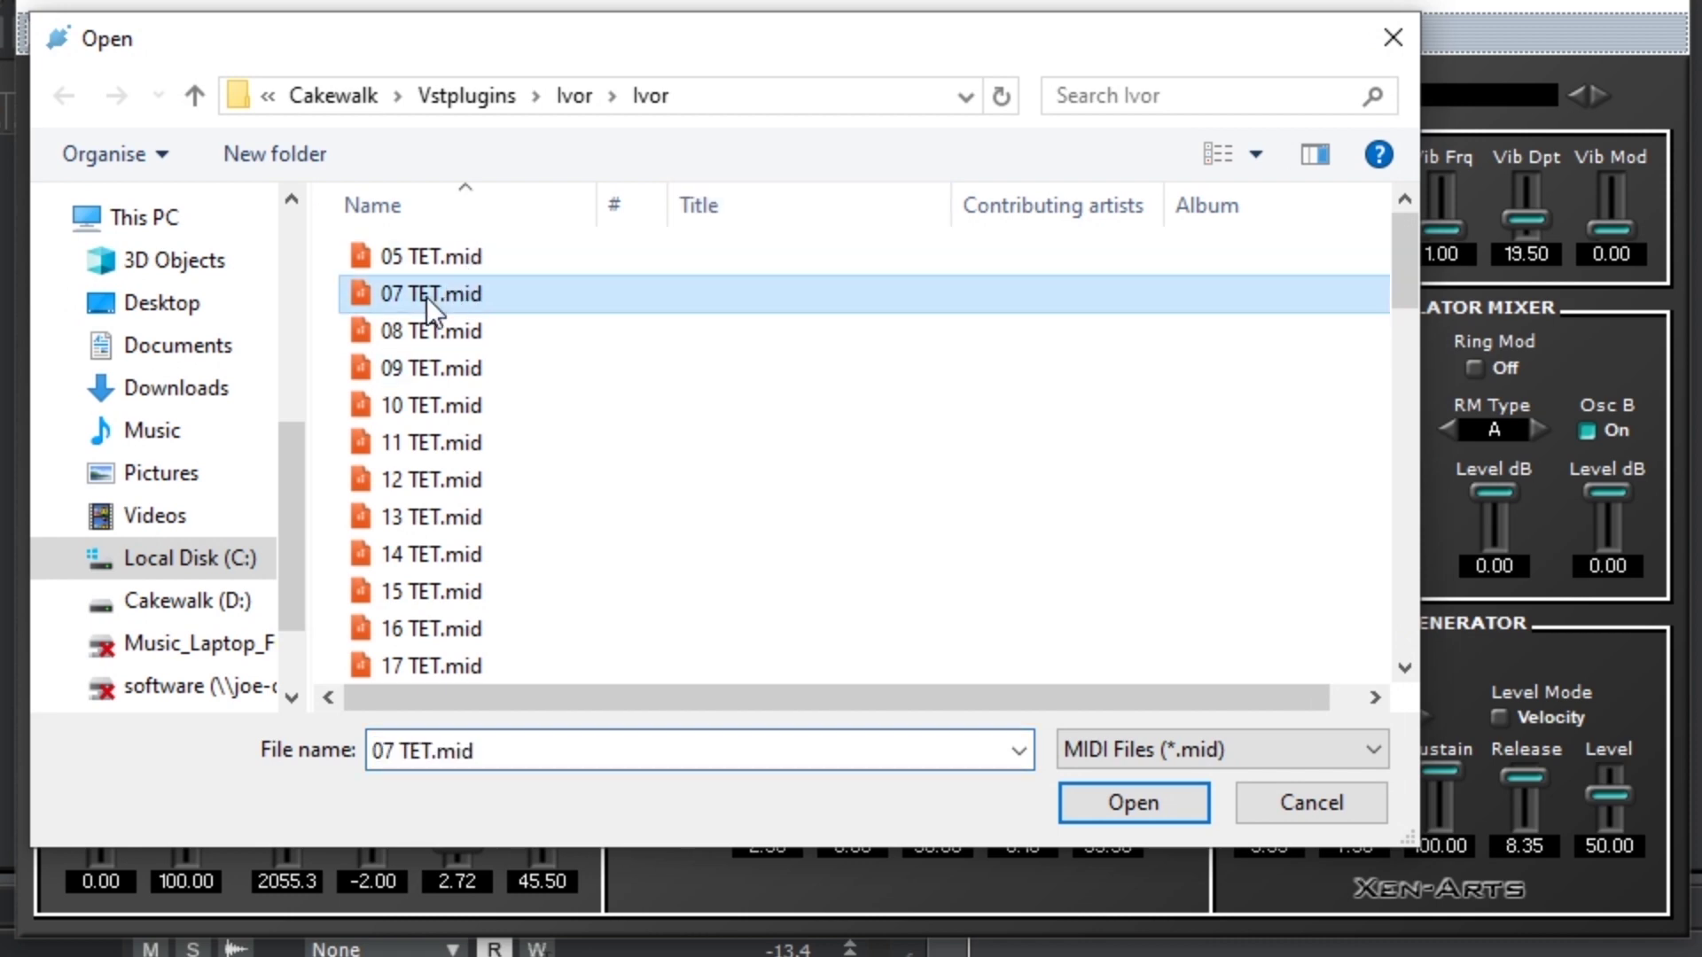
pyautogui.click(1130, 796)
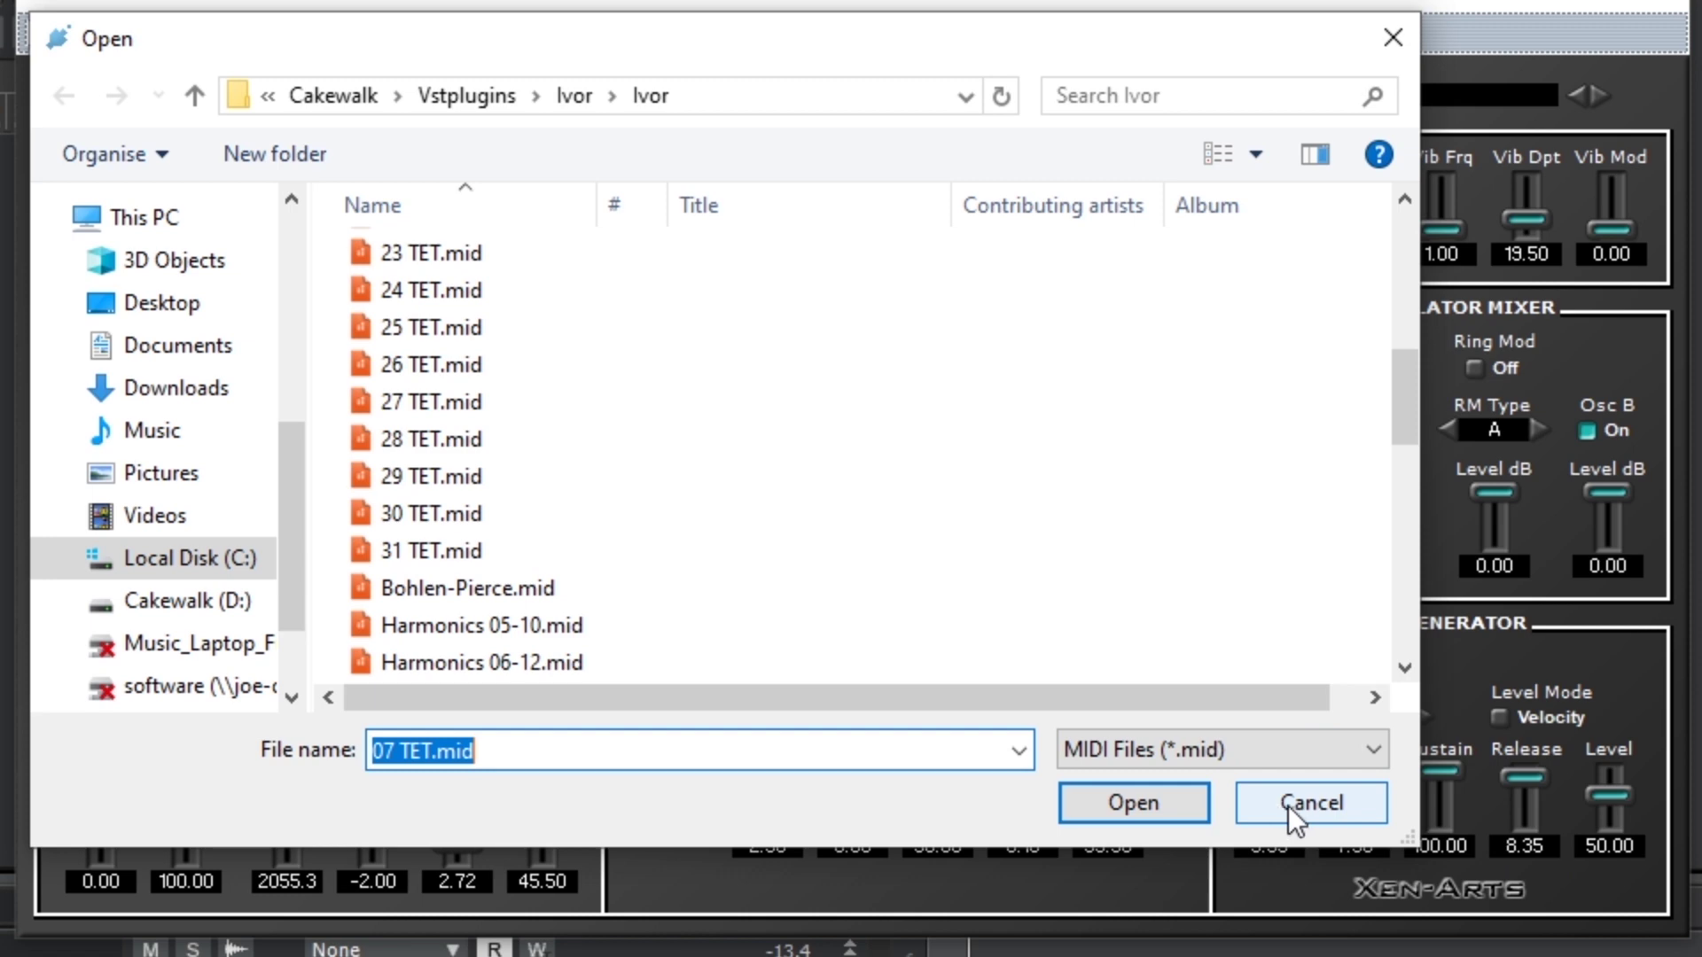
pyautogui.click(1288, 805)
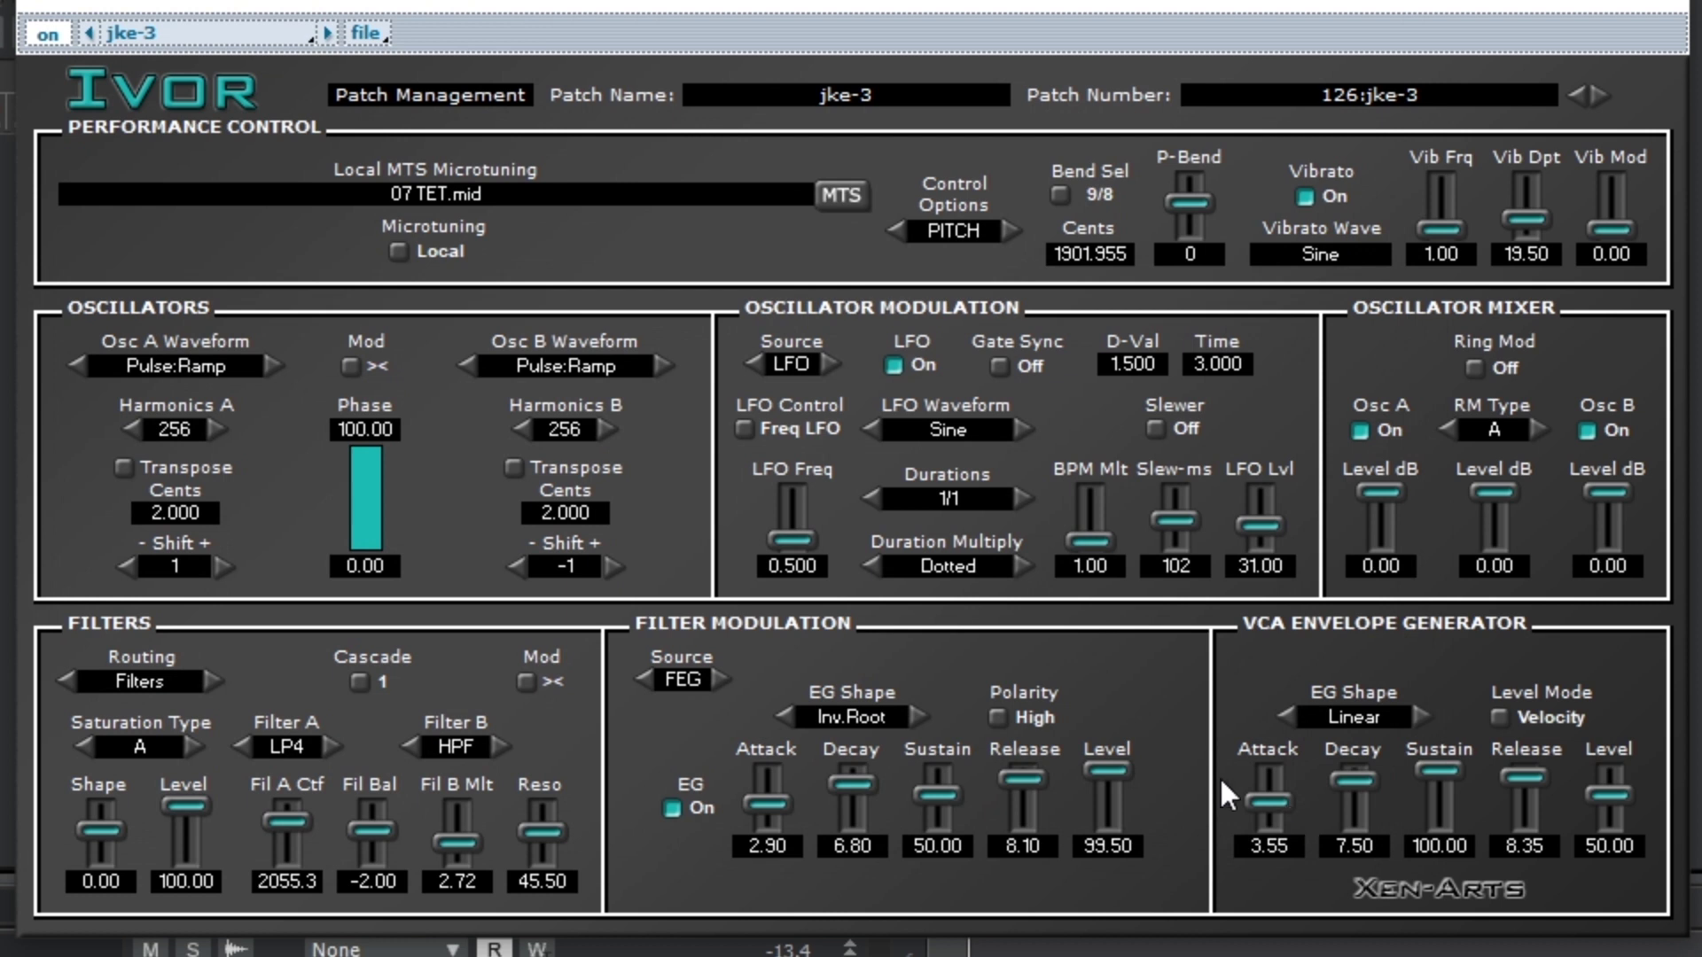
# Switch the patch to global microtuning and load JKE_harmonics_scale_otonal-2_G4.mid from the Scale_Info folder
pyautogui.click(397, 252)
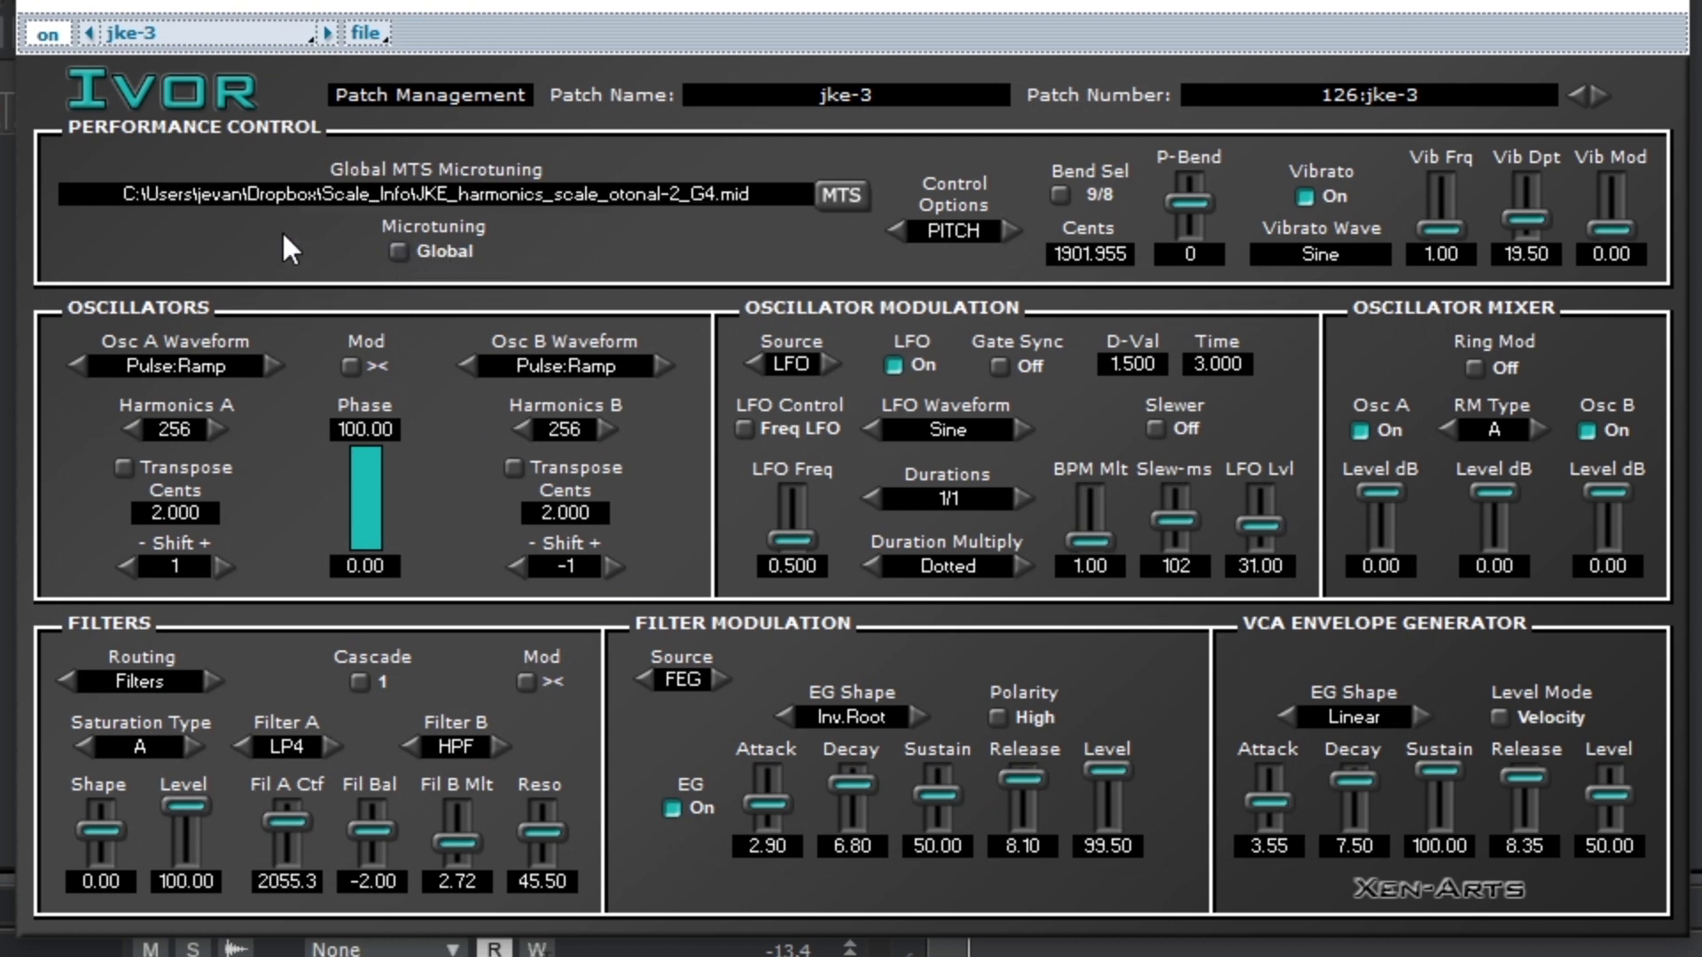
pyautogui.click(840, 194)
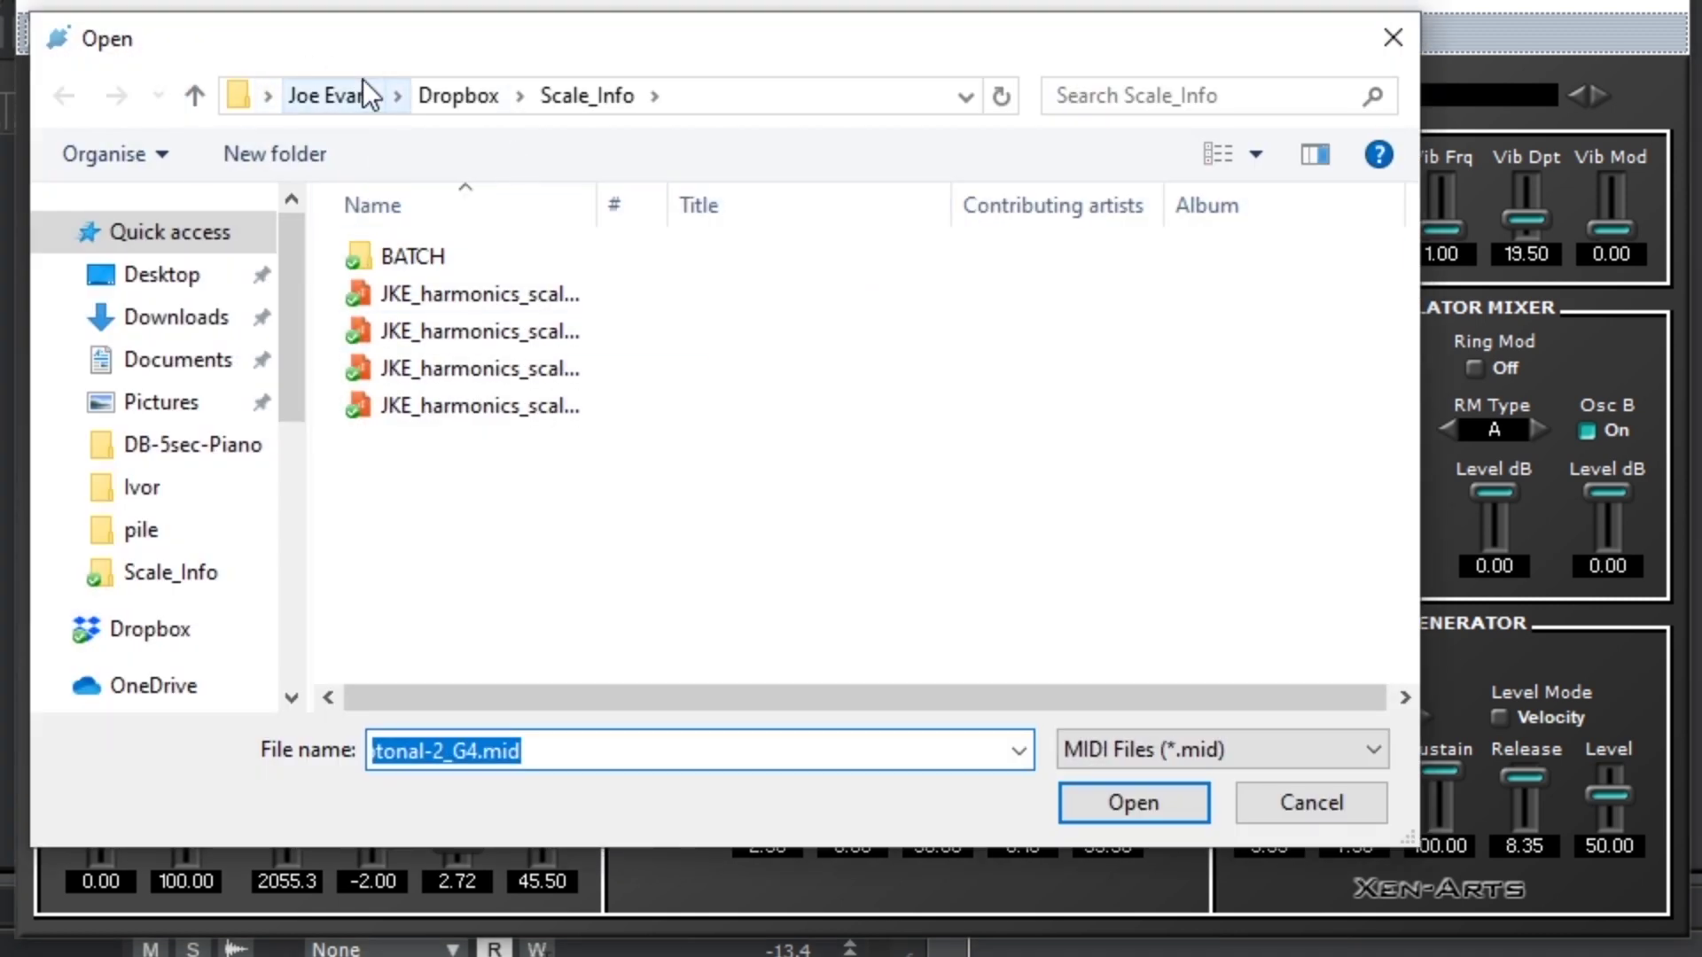
pyautogui.doubleClick(596, 203)
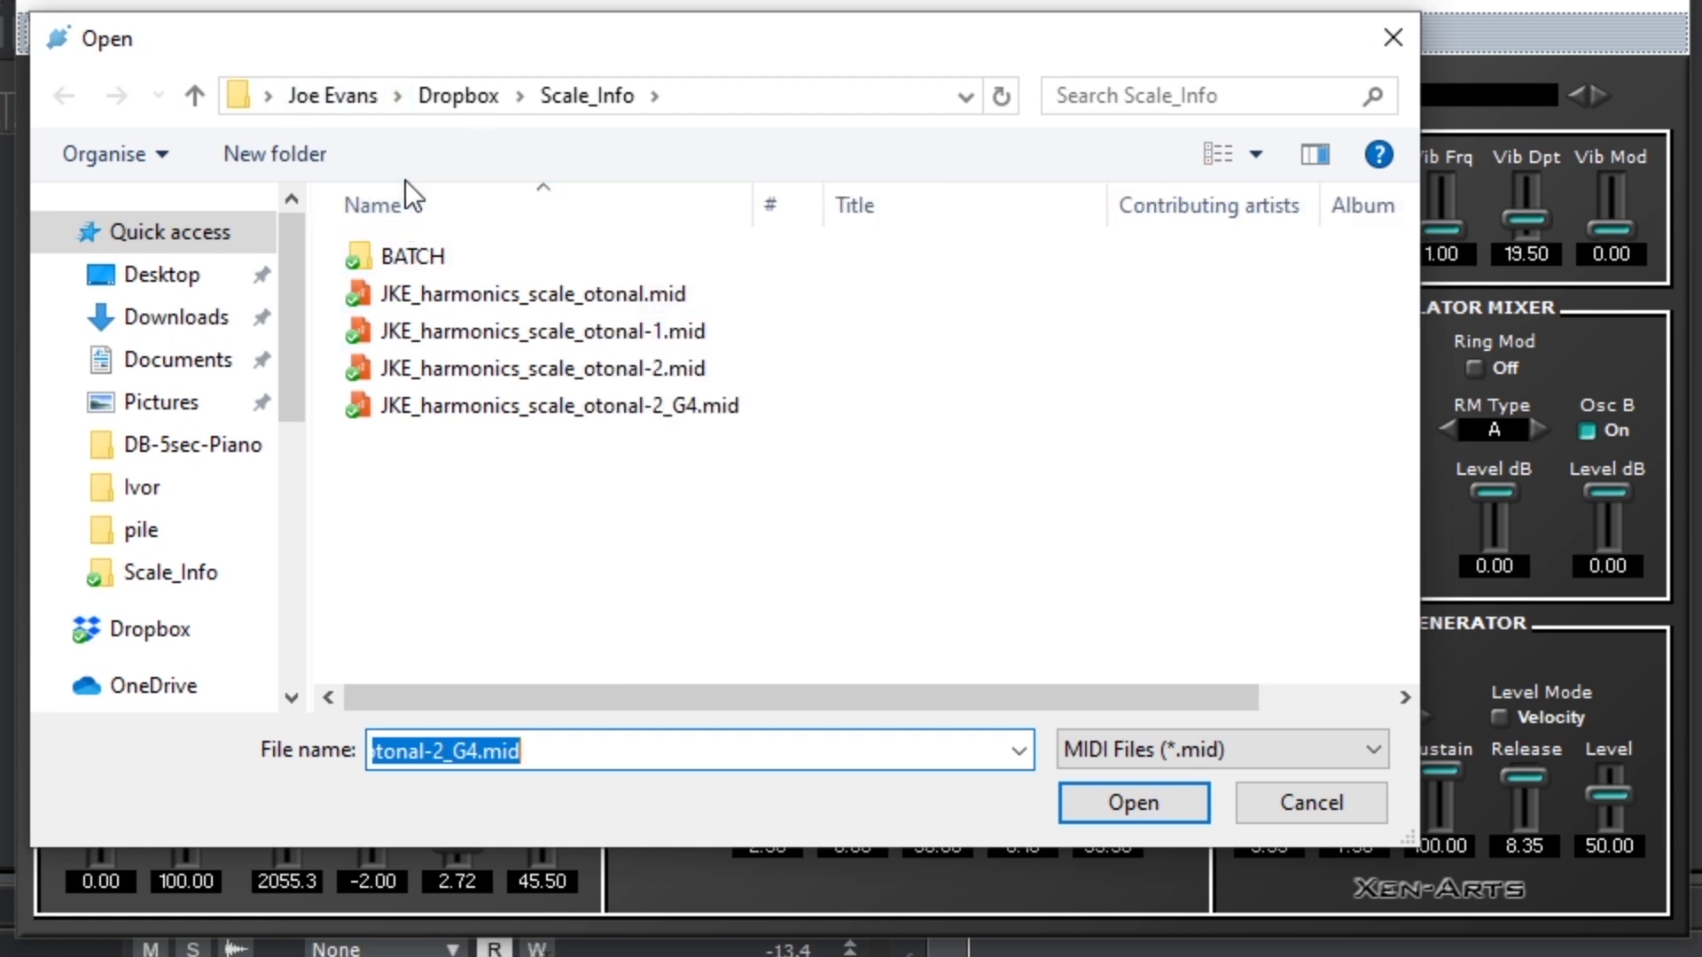
pyautogui.click(535, 413)
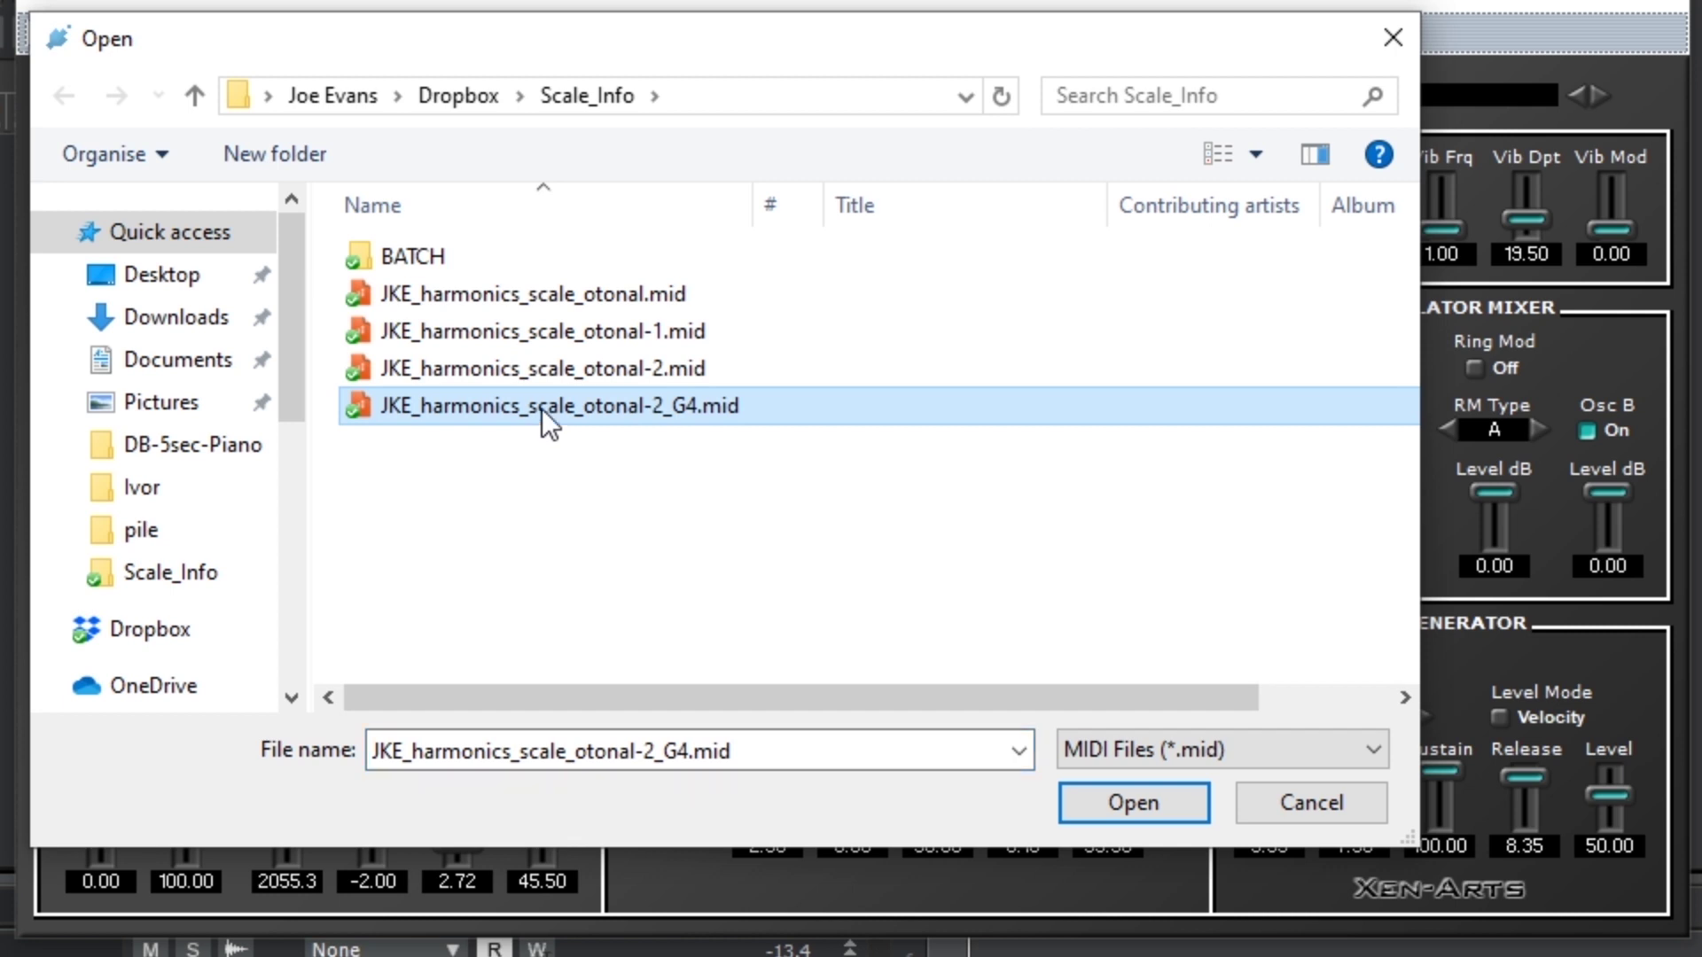
pyautogui.click(1126, 803)
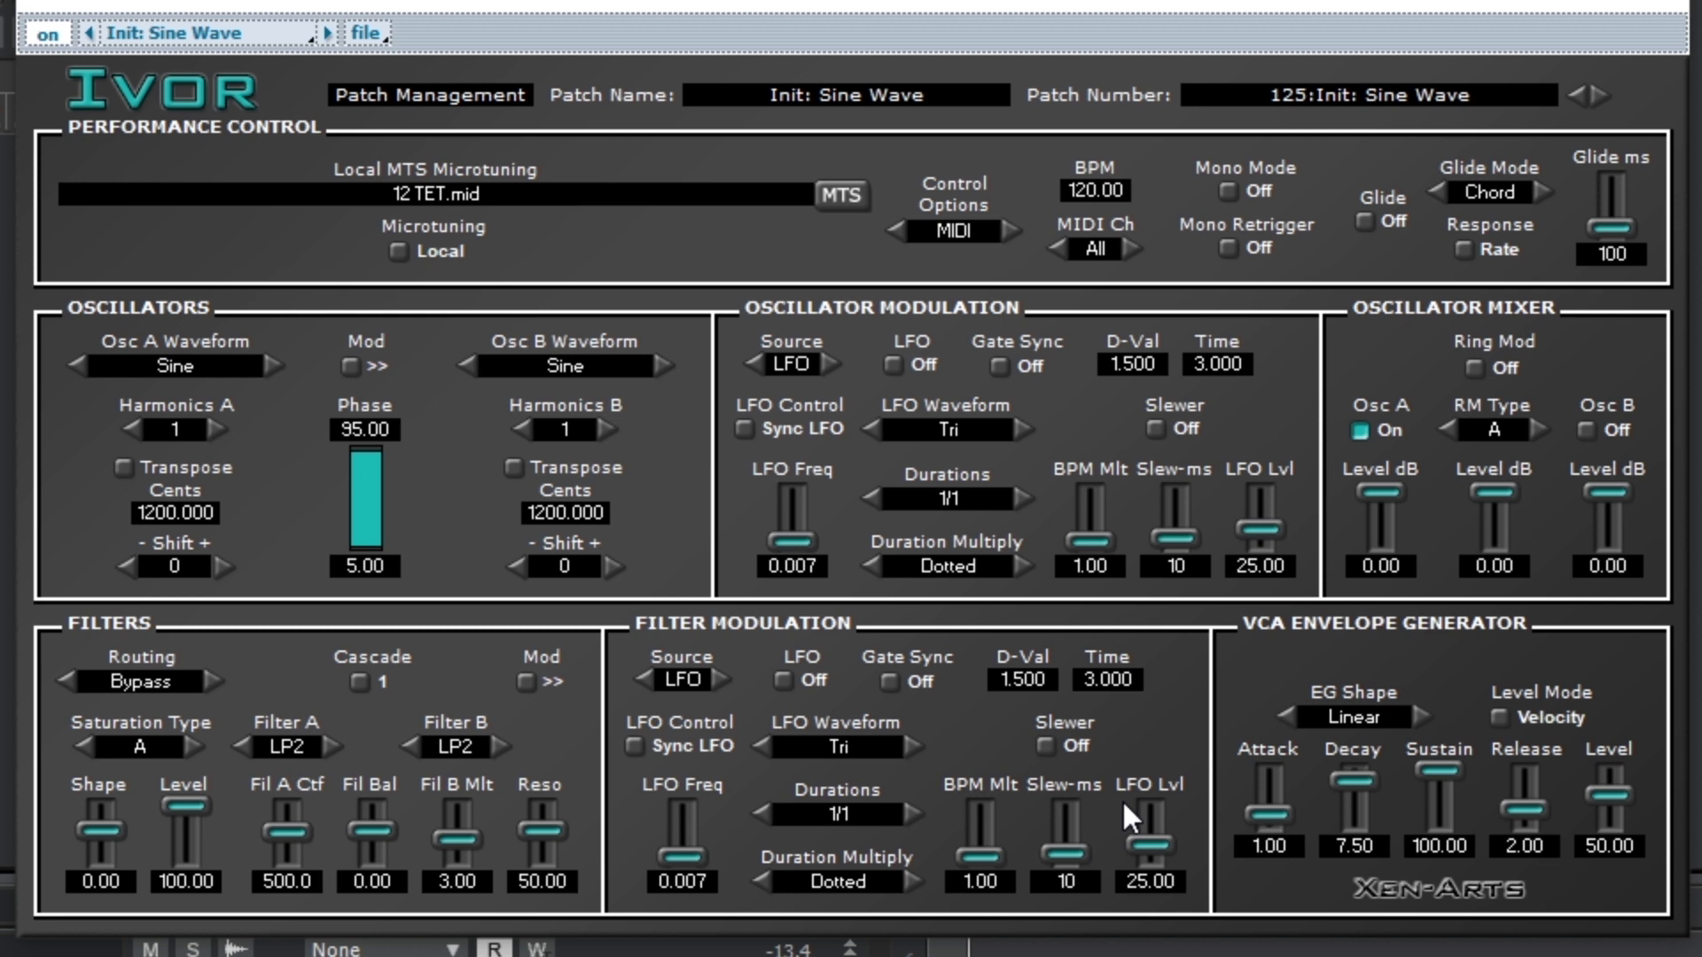
# Browse the bank's patch list and choose the Init: Sine Wave patch in slot 125
pyautogui.click(1402, 94)
pyautogui.scroll(1, 1380, 200)
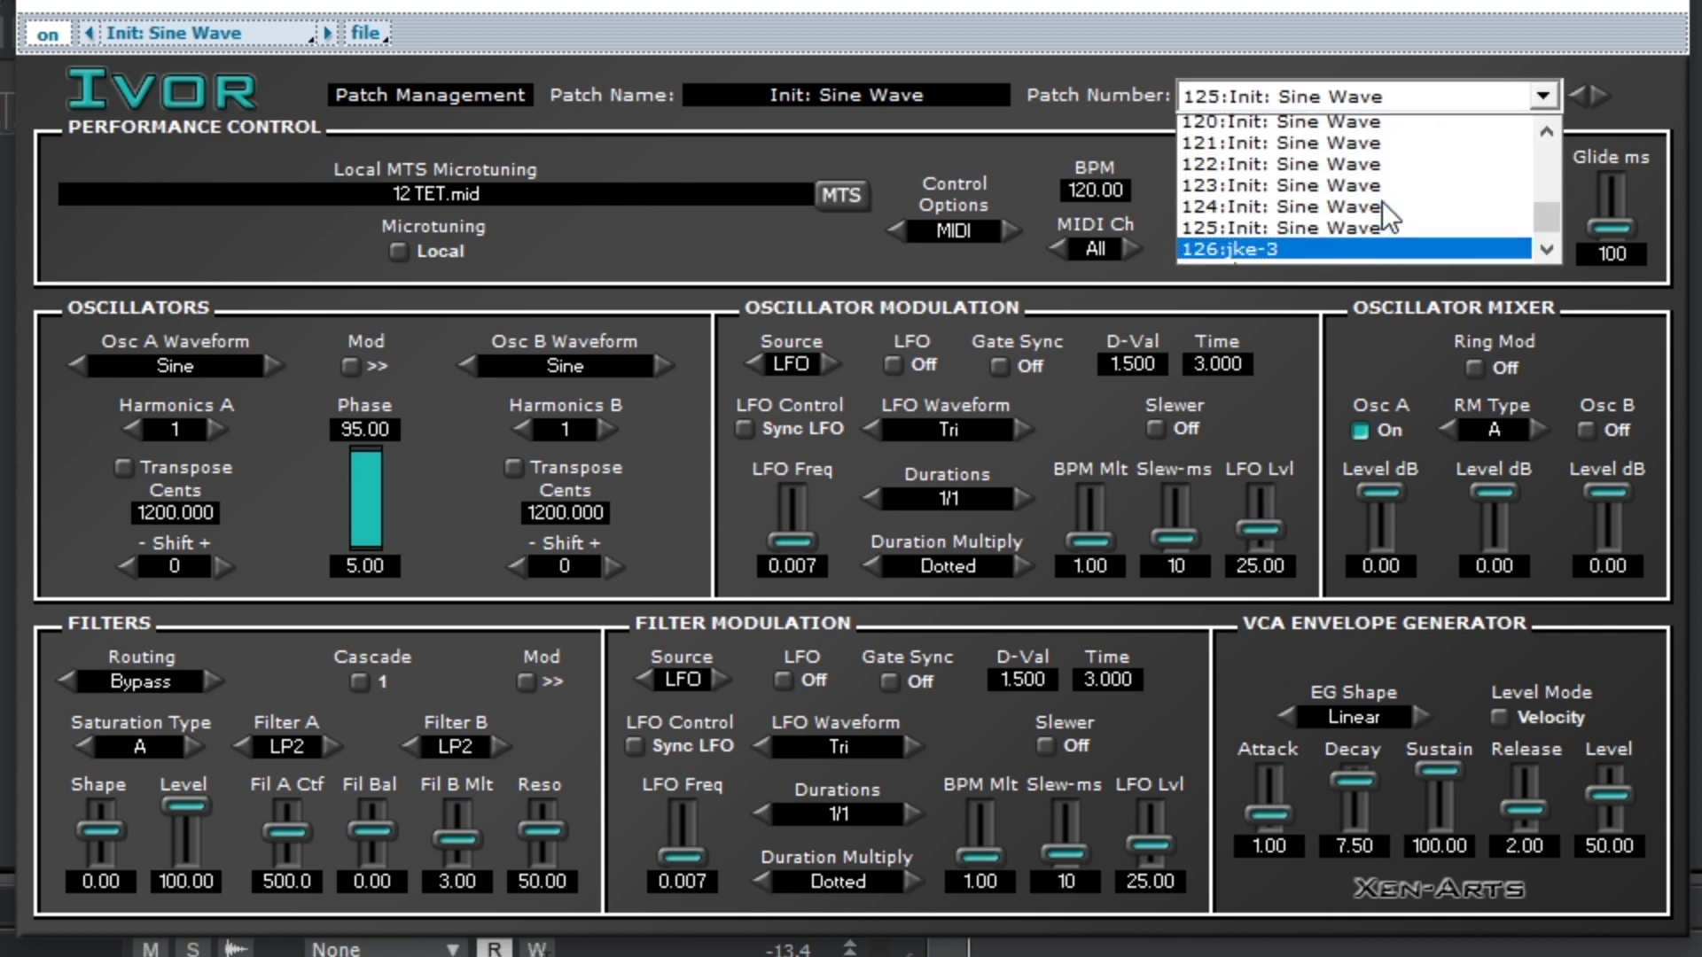
pyautogui.scroll(5, 1381, 200)
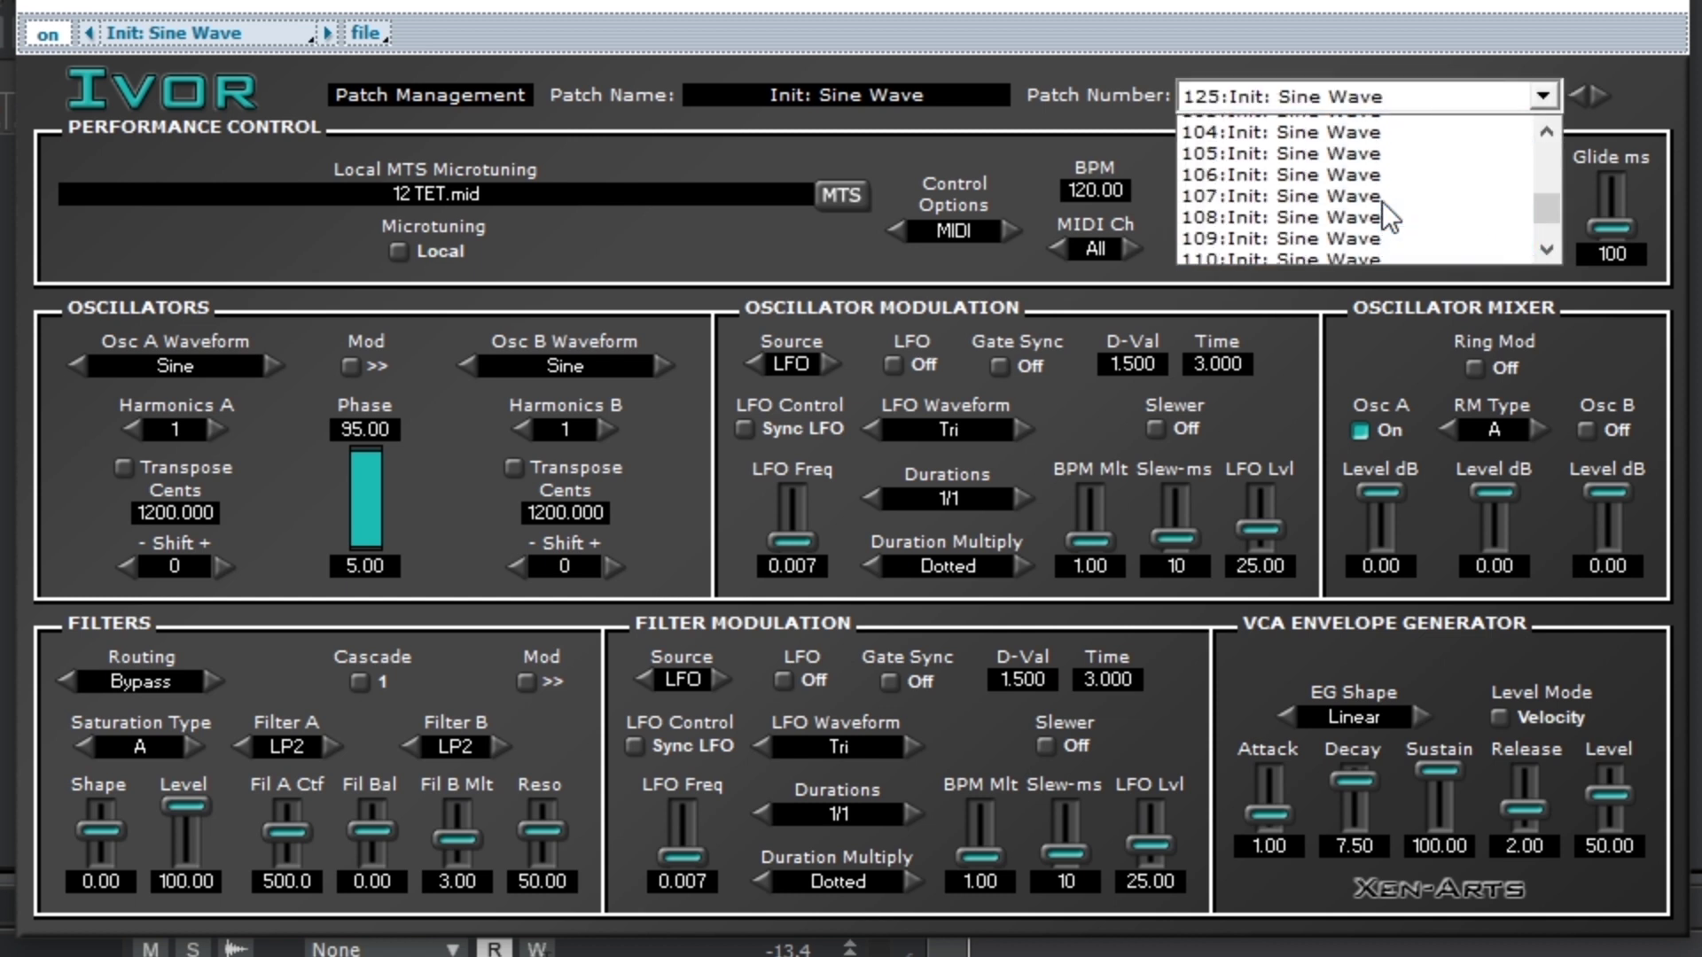
pyautogui.scroll(2, 1381, 200)
pyautogui.scroll(3, 1381, 200)
pyautogui.moveTo(1545, 205); pyautogui.dragTo(1550, 241)
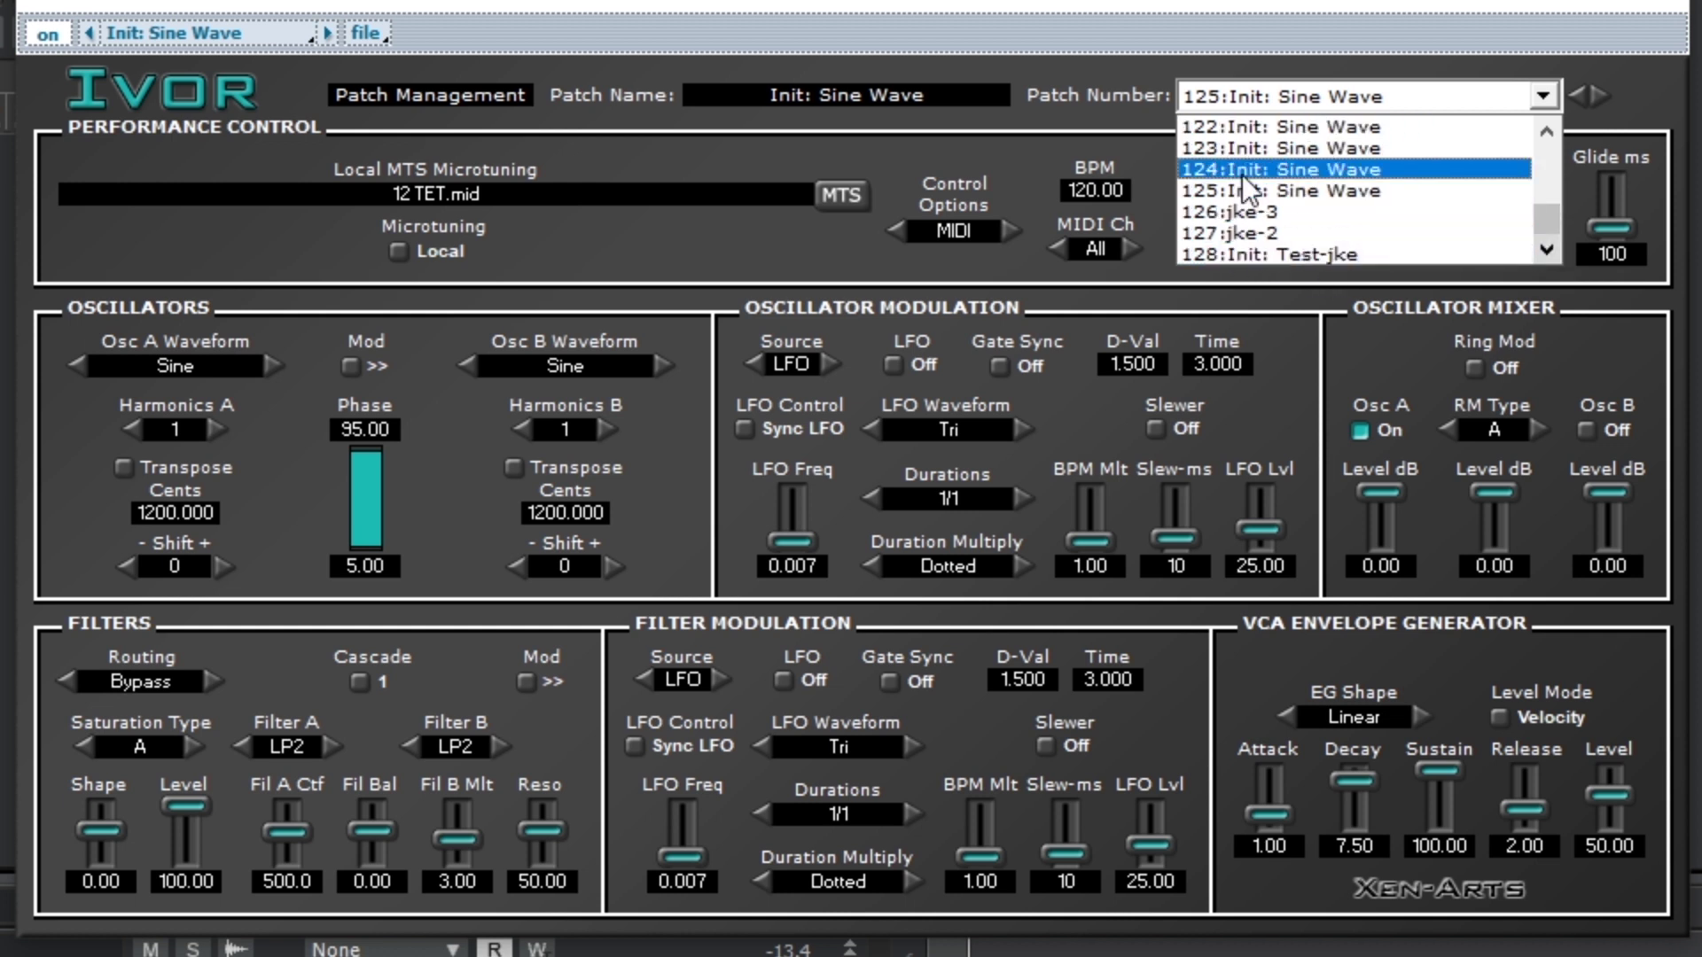
pyautogui.click(1297, 186)
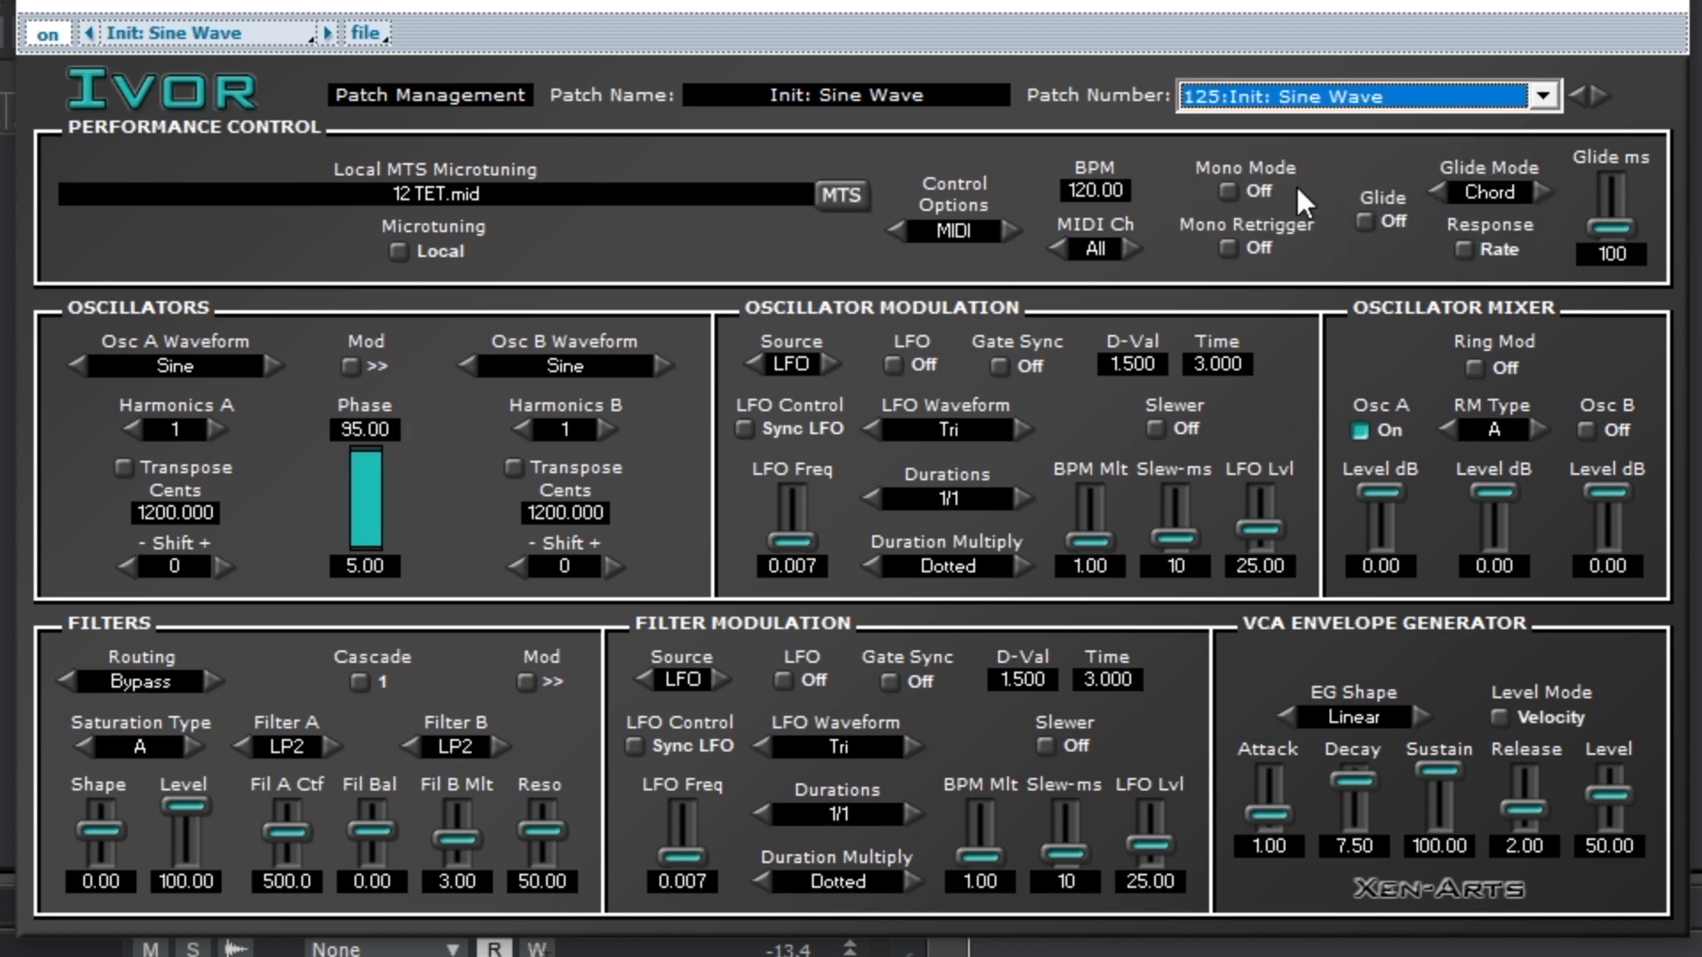
# Rename the patch in slot 125 as JKE-4
pyautogui.click(893, 100)
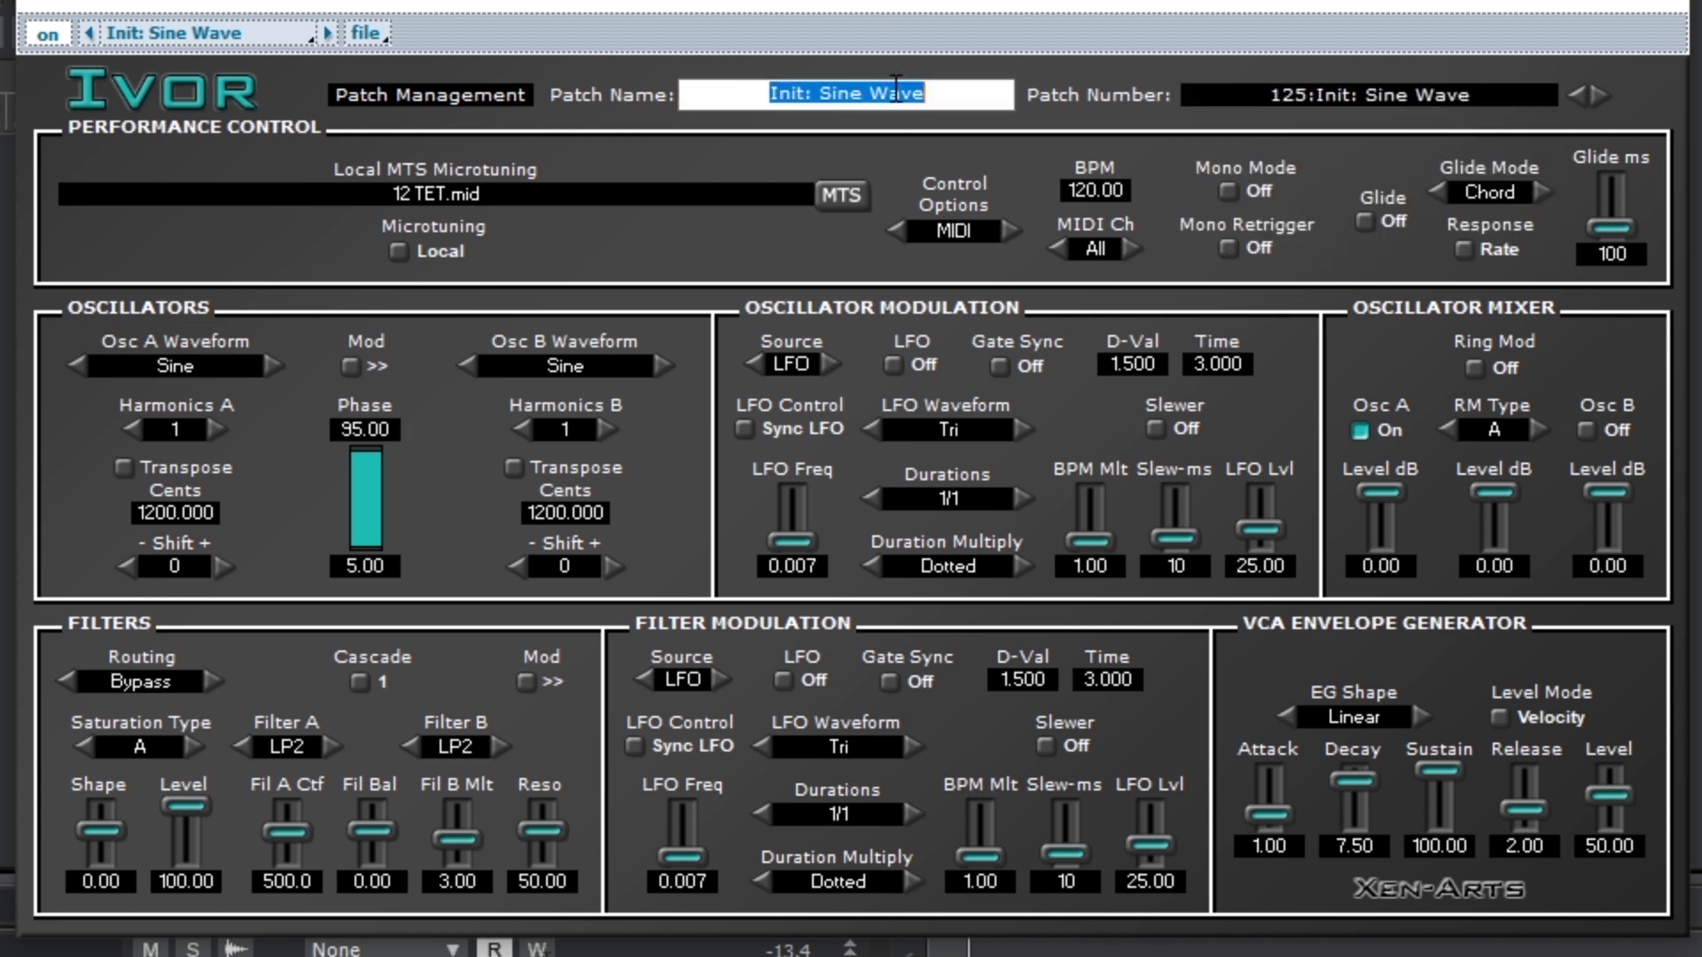
pyautogui.write('JKE-4')
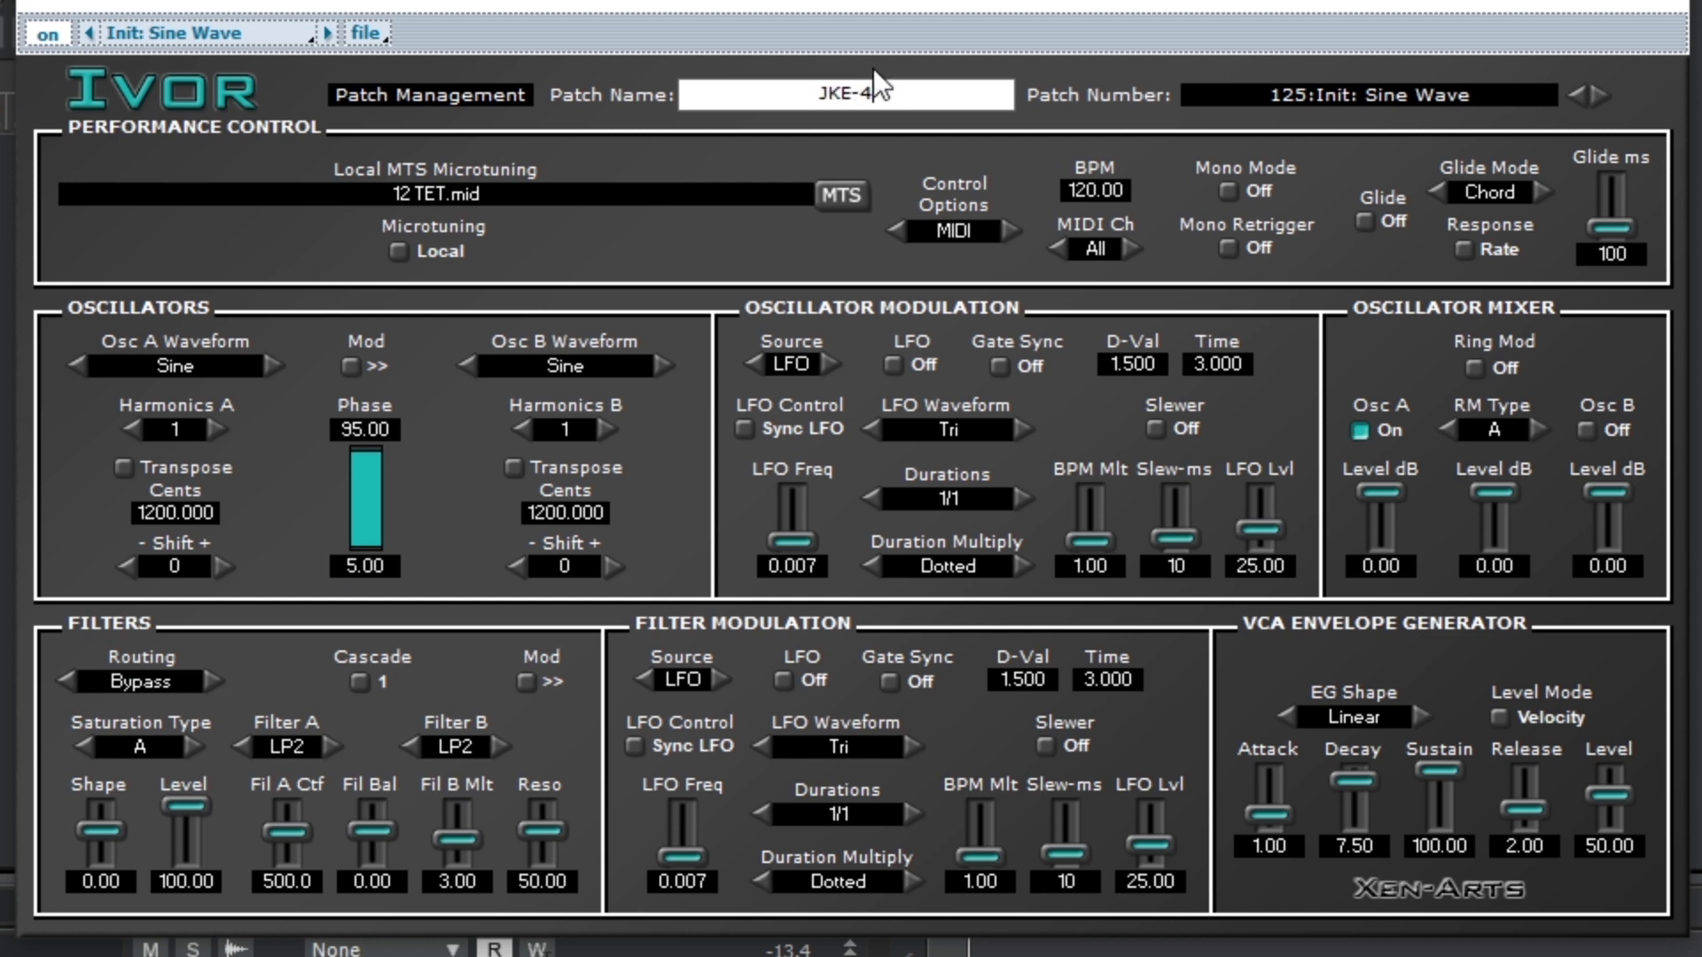
pyautogui.click(1153, 55)
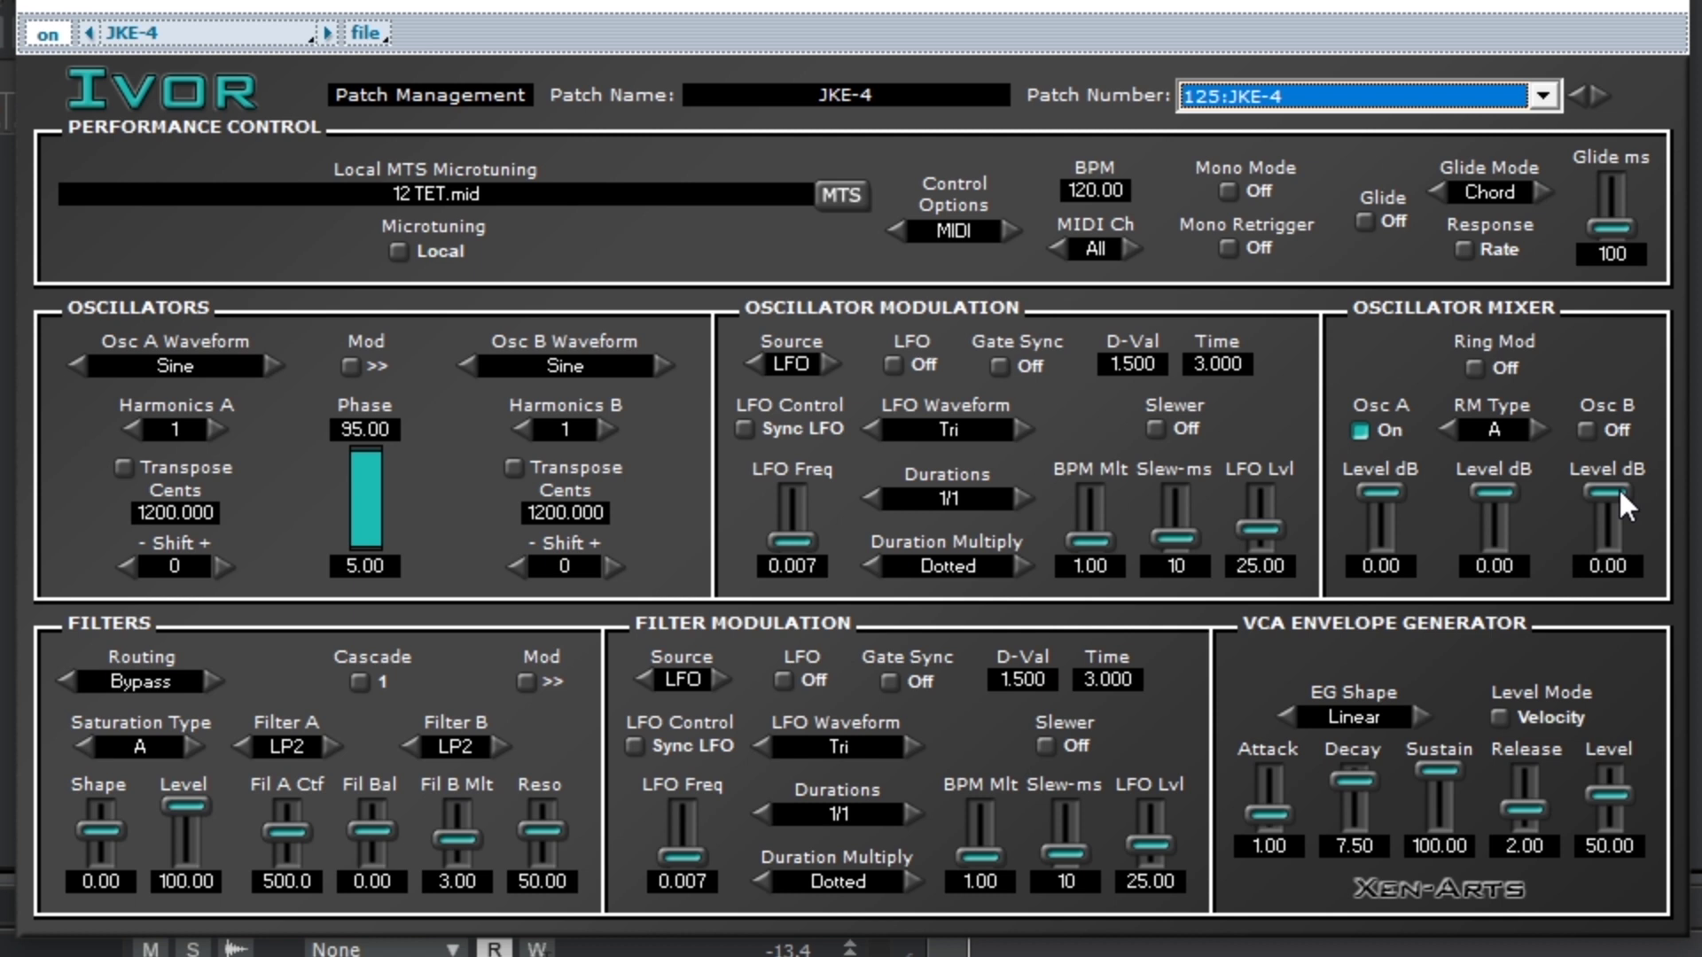
# Set oscillator A to the Saw waveform with 256 harmonics
pyautogui.click(203, 366)
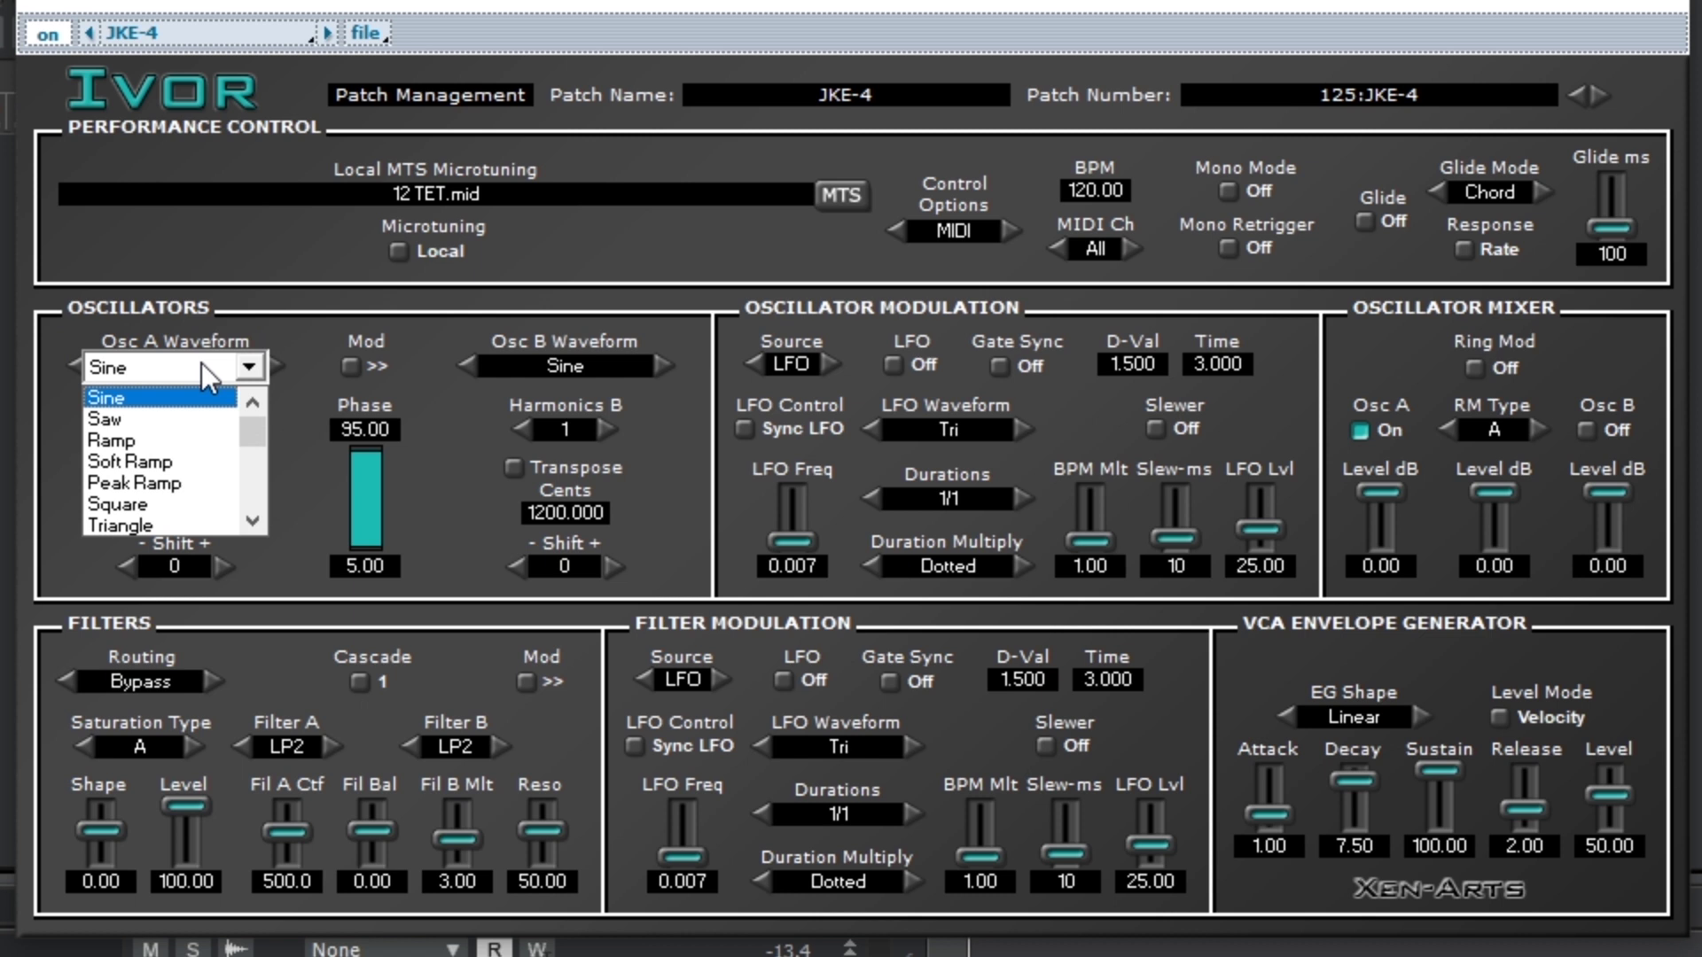
pyautogui.click(120, 416)
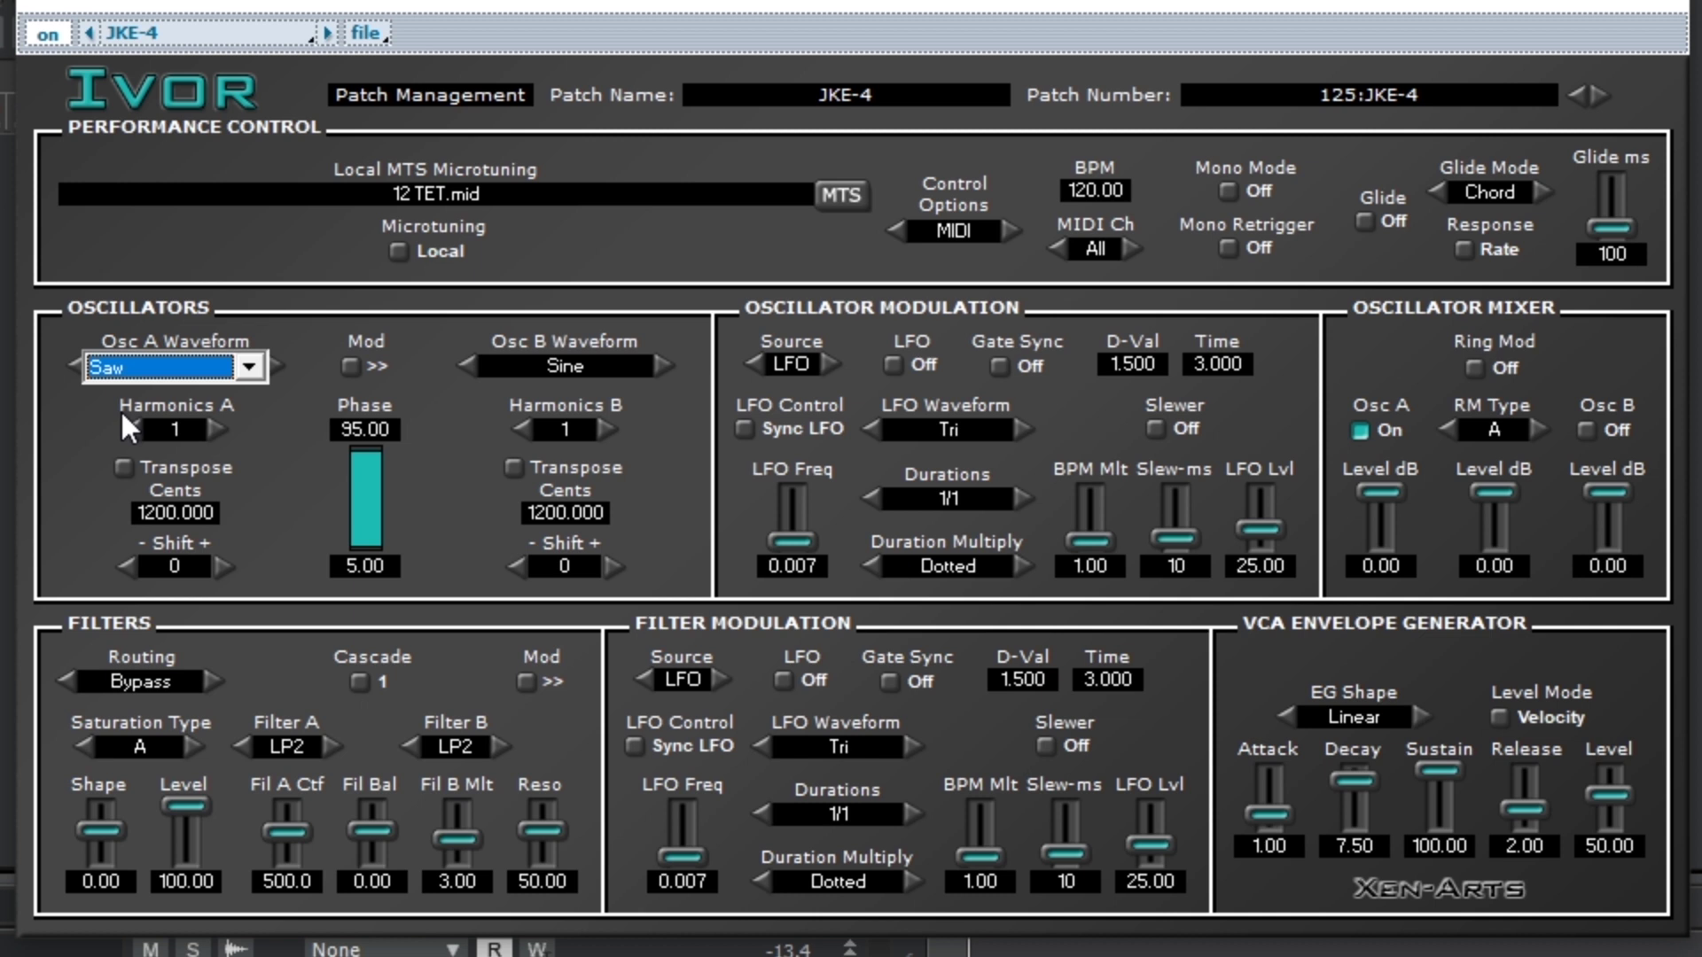
pyautogui.click(167, 434)
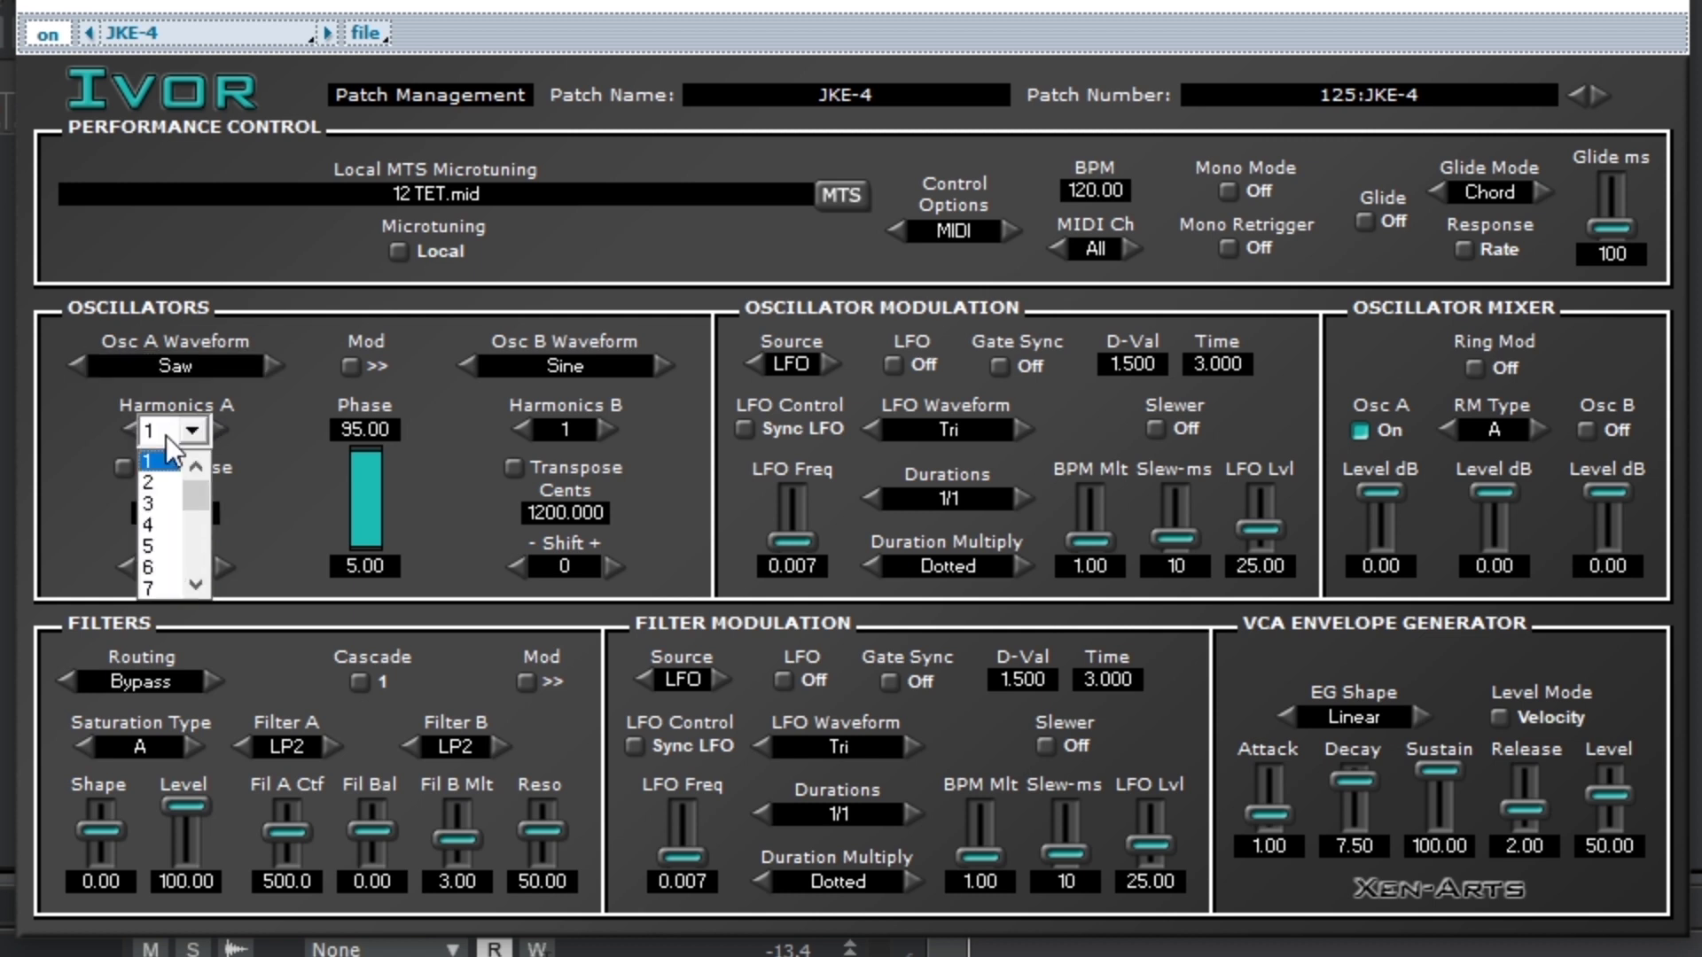
pyautogui.moveTo(194, 492); pyautogui.dragTo(200, 576)
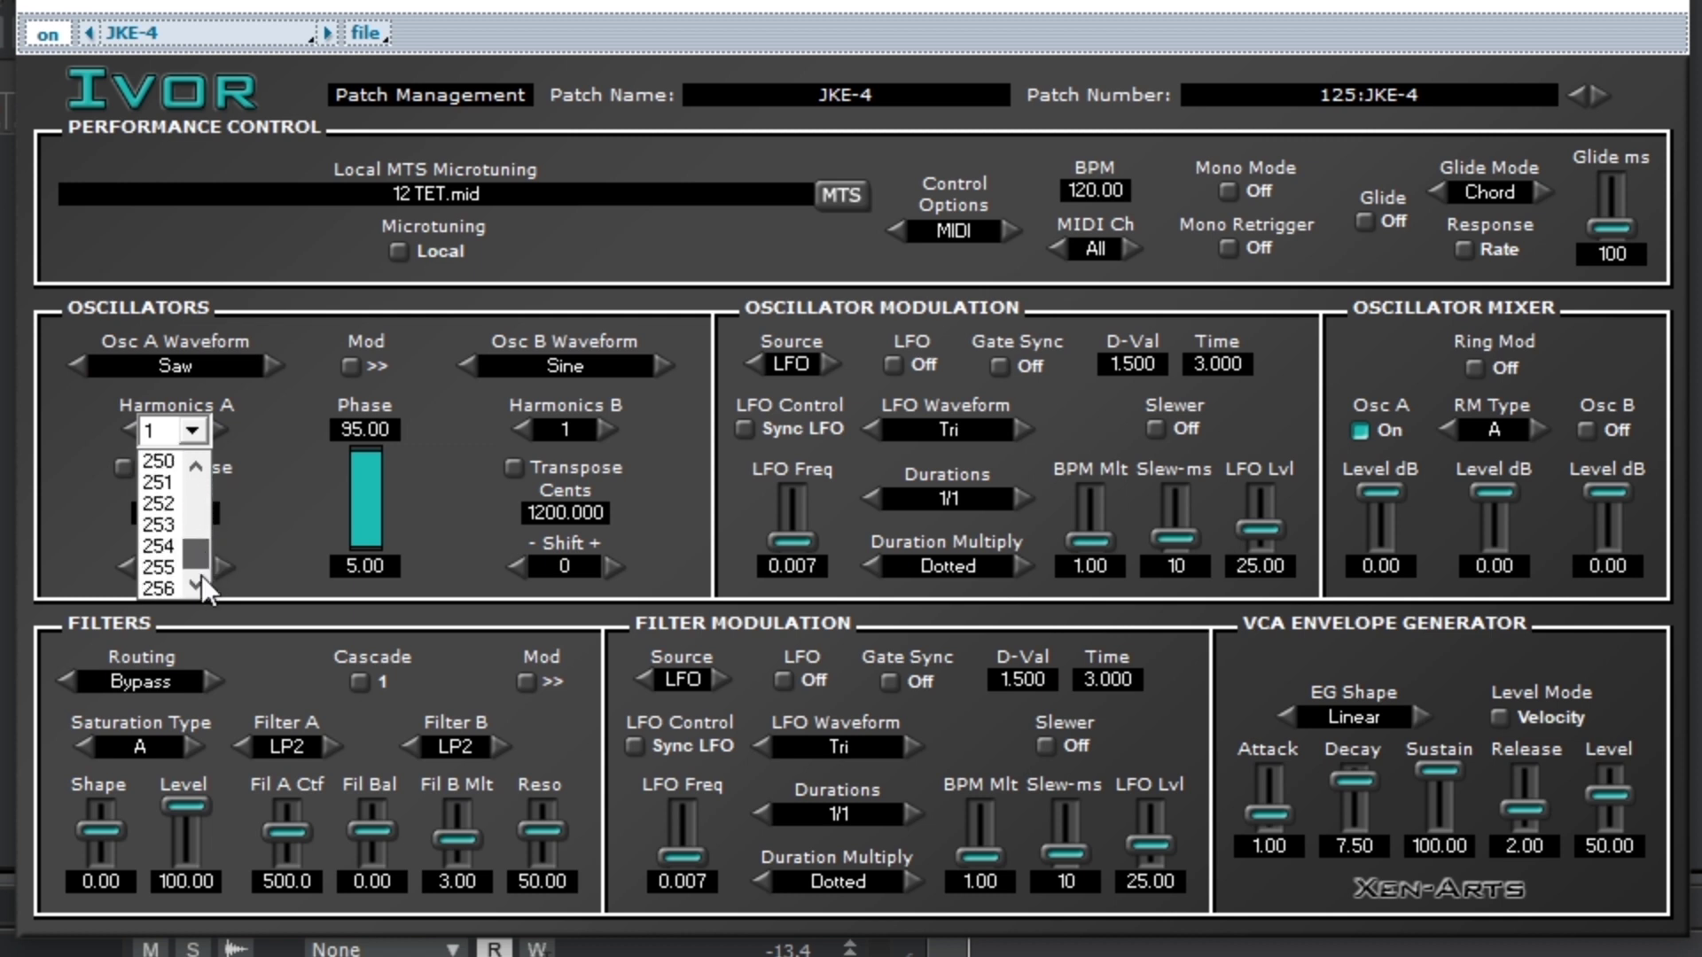
pyautogui.click(158, 586)
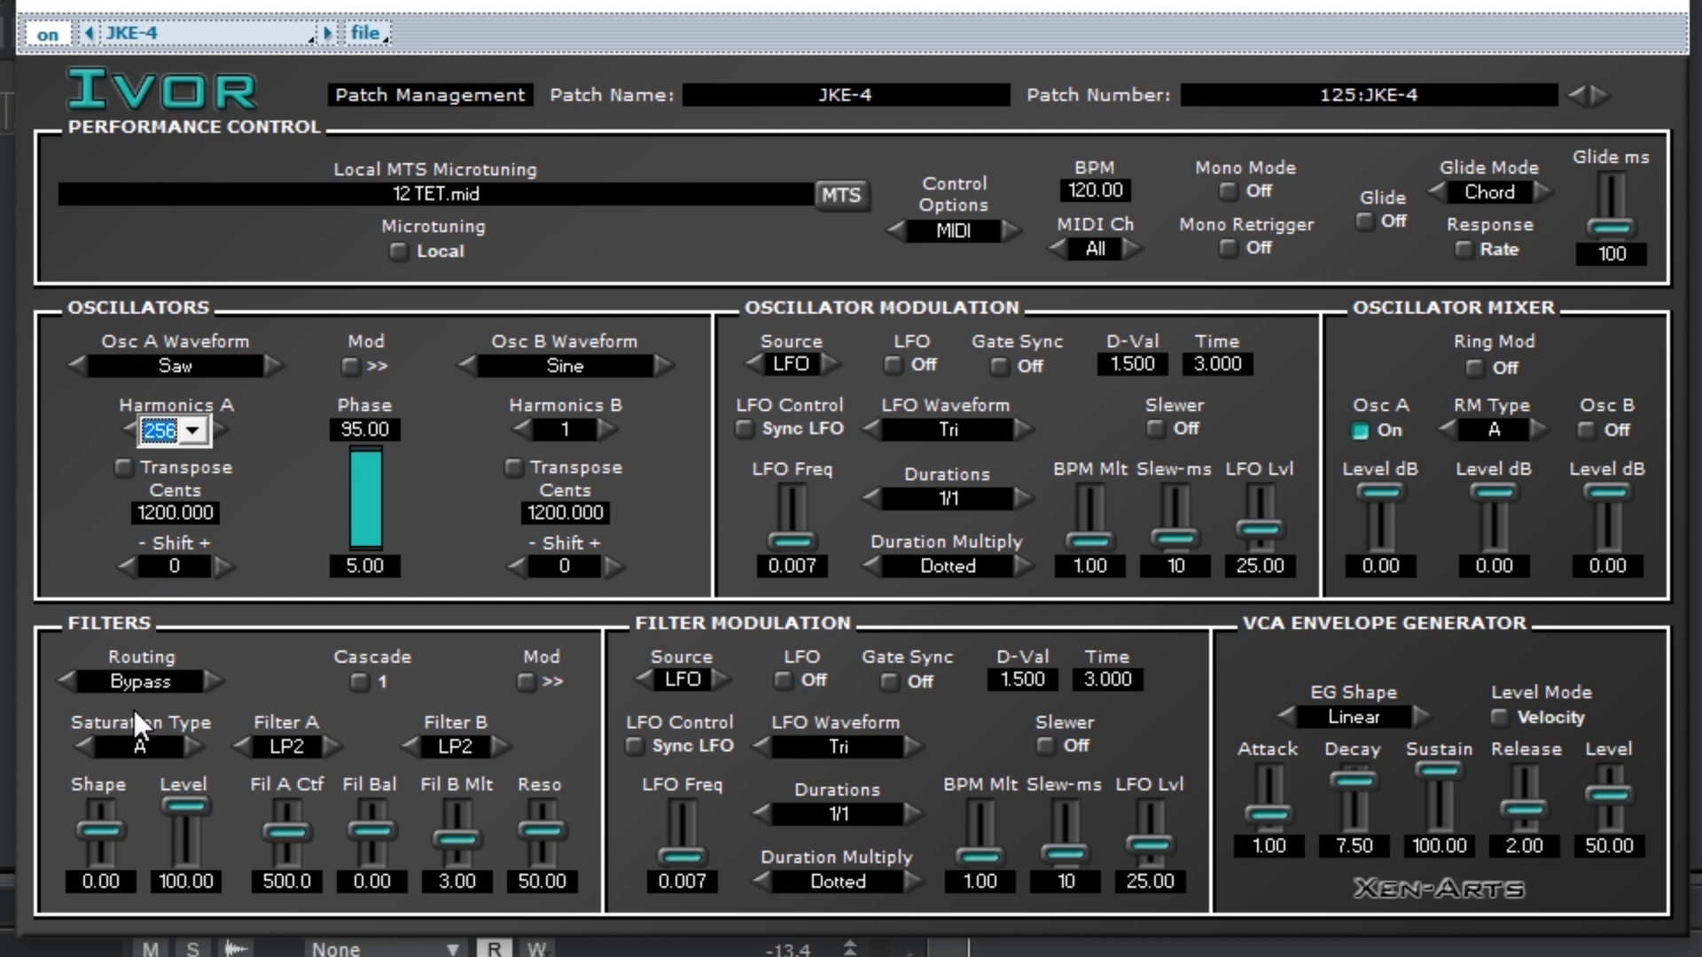
# Try oscillator A with 18, 4 and 8 harmonics on the Saw waveform
pyautogui.click(251, 512)
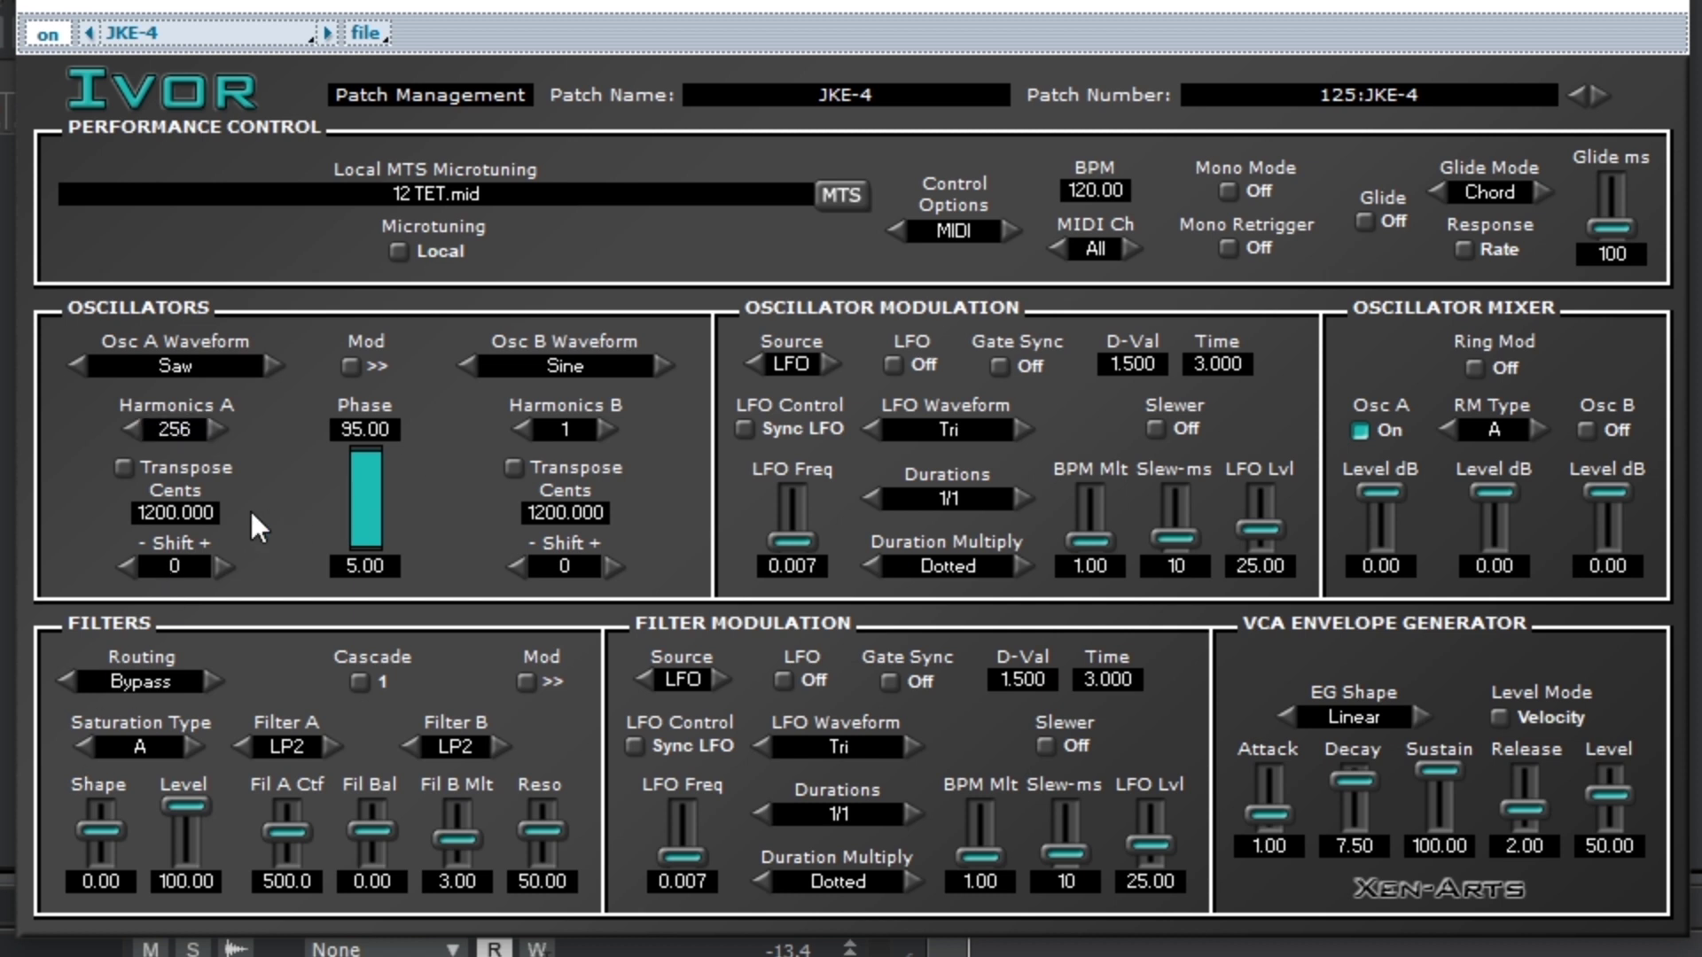
pyautogui.click(168, 427)
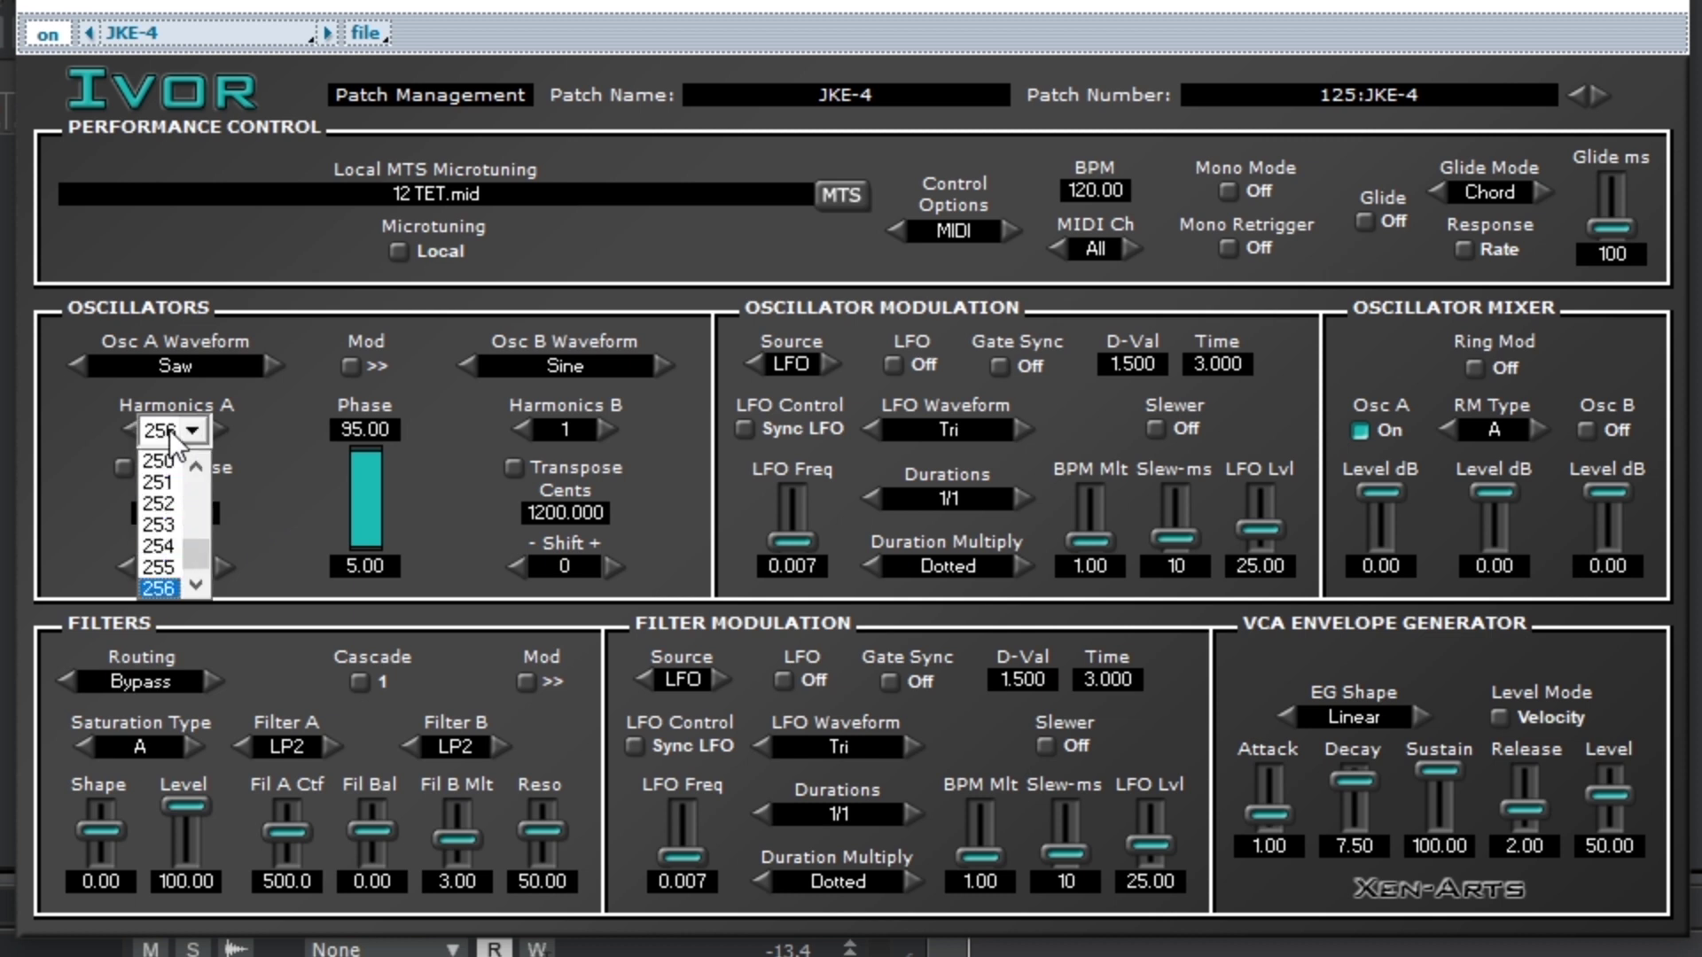
pyautogui.moveTo(195, 551); pyautogui.dragTo(204, 497)
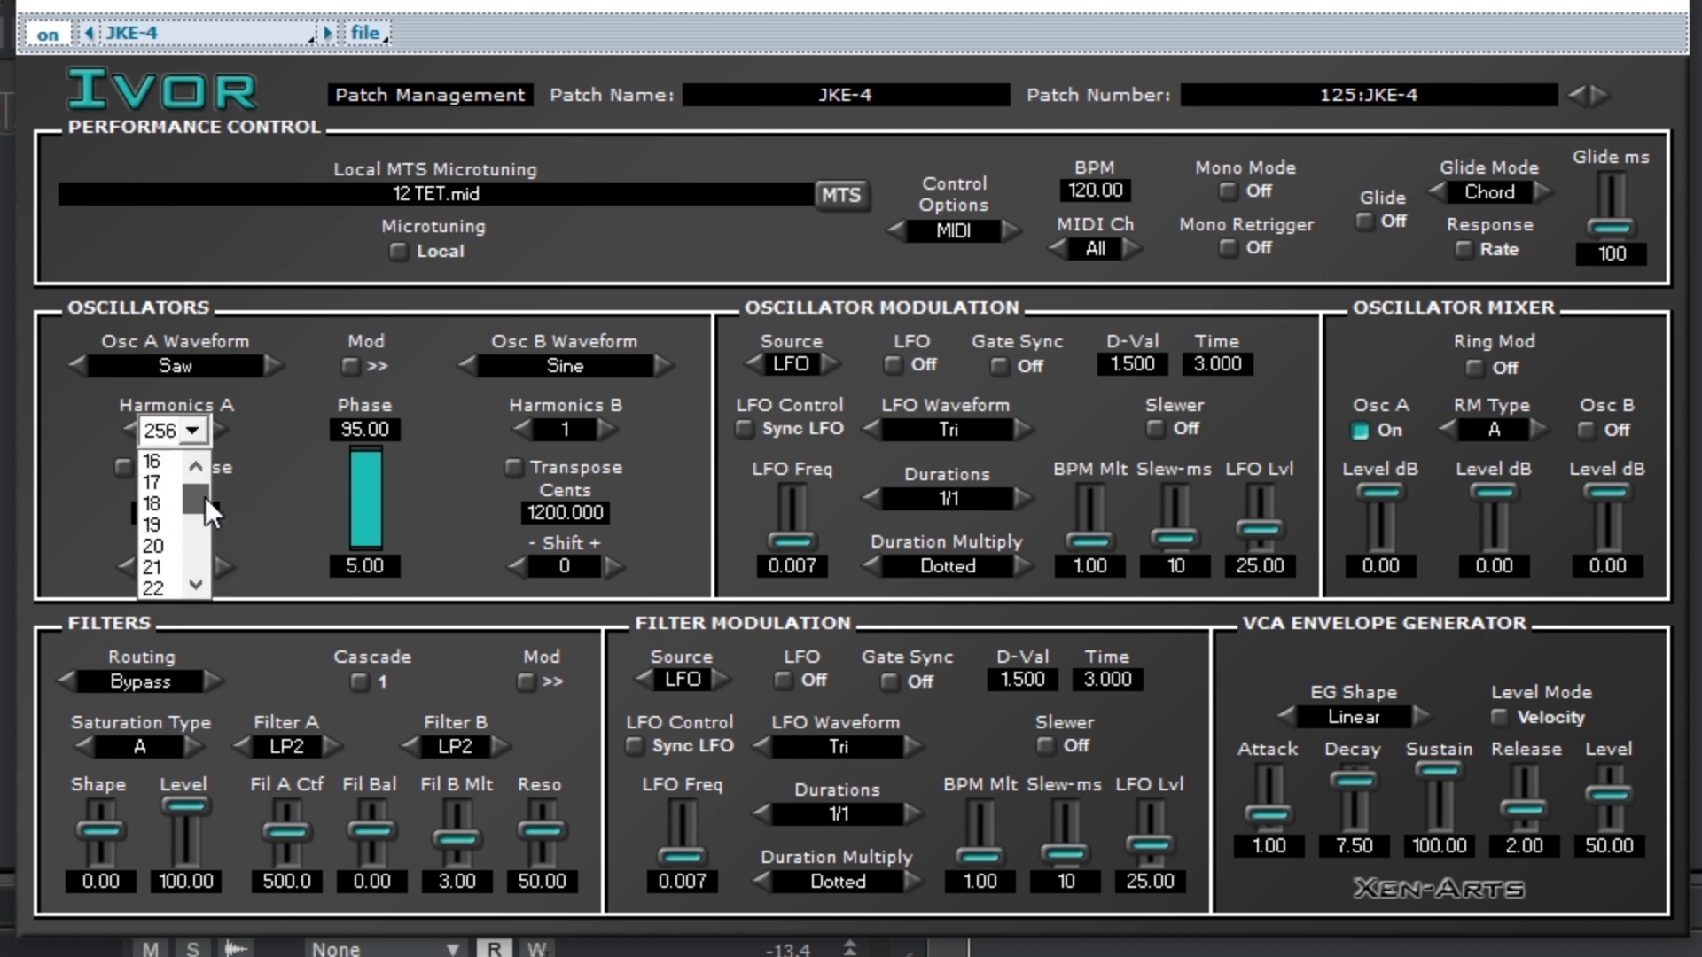
pyautogui.click(158, 505)
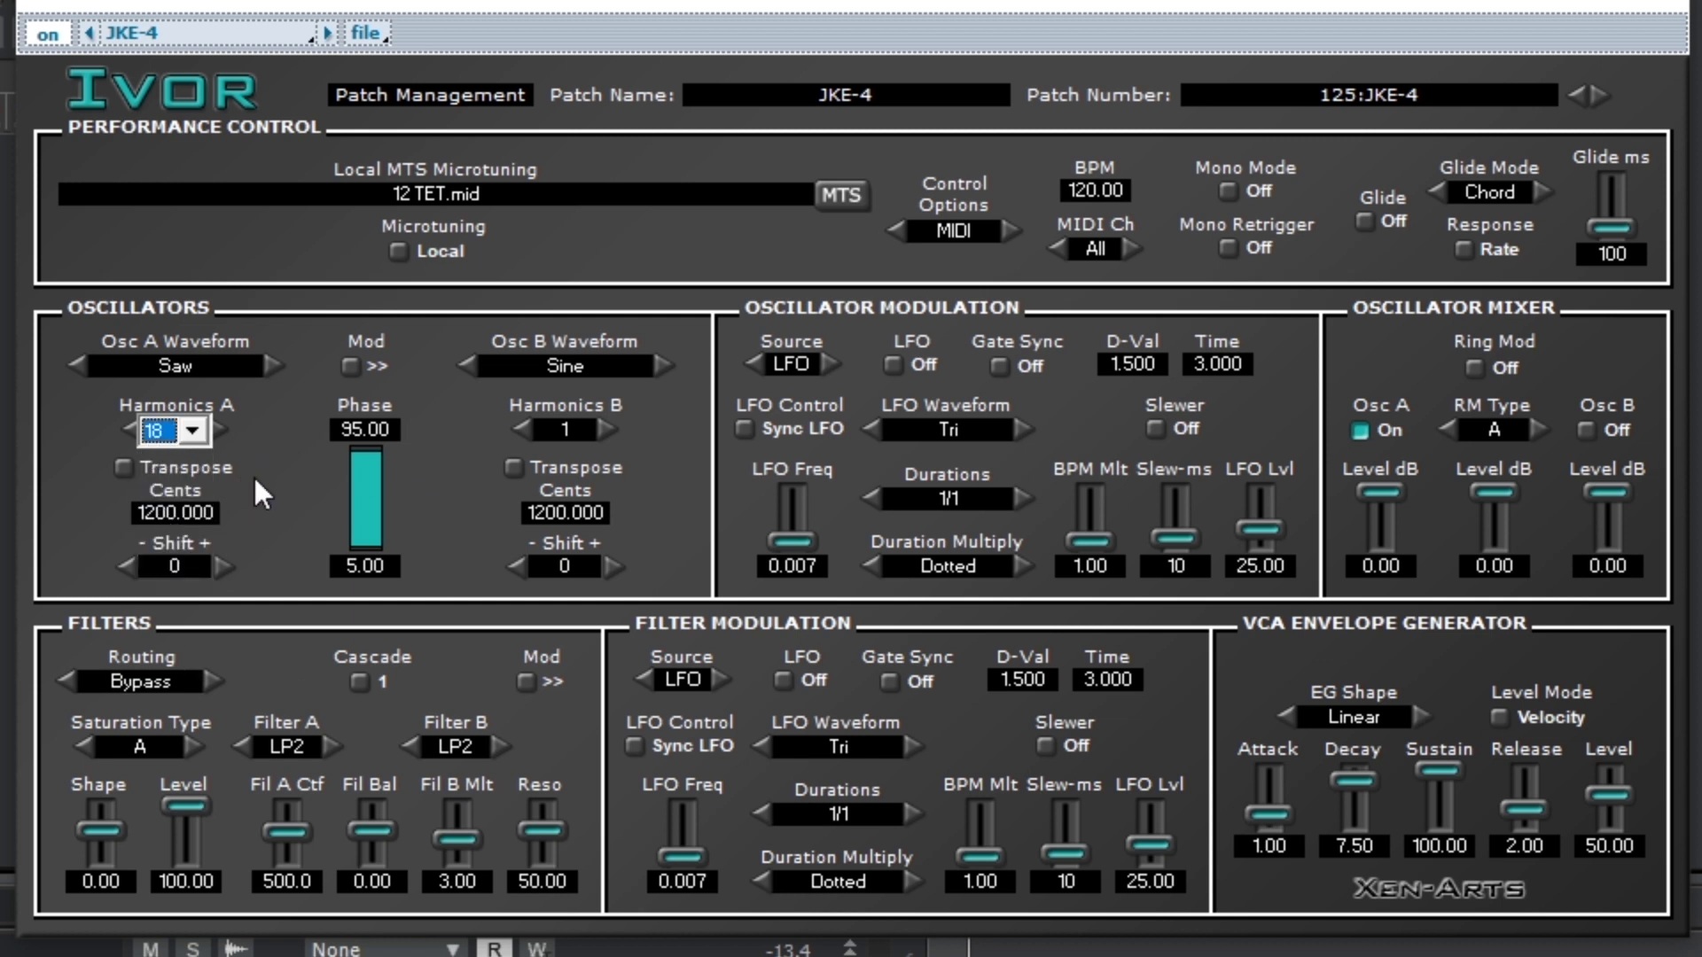
pyautogui.click(163, 438)
pyautogui.moveTo(199, 531); pyautogui.dragTo(198, 500)
pyautogui.click(164, 527)
pyautogui.click(162, 439)
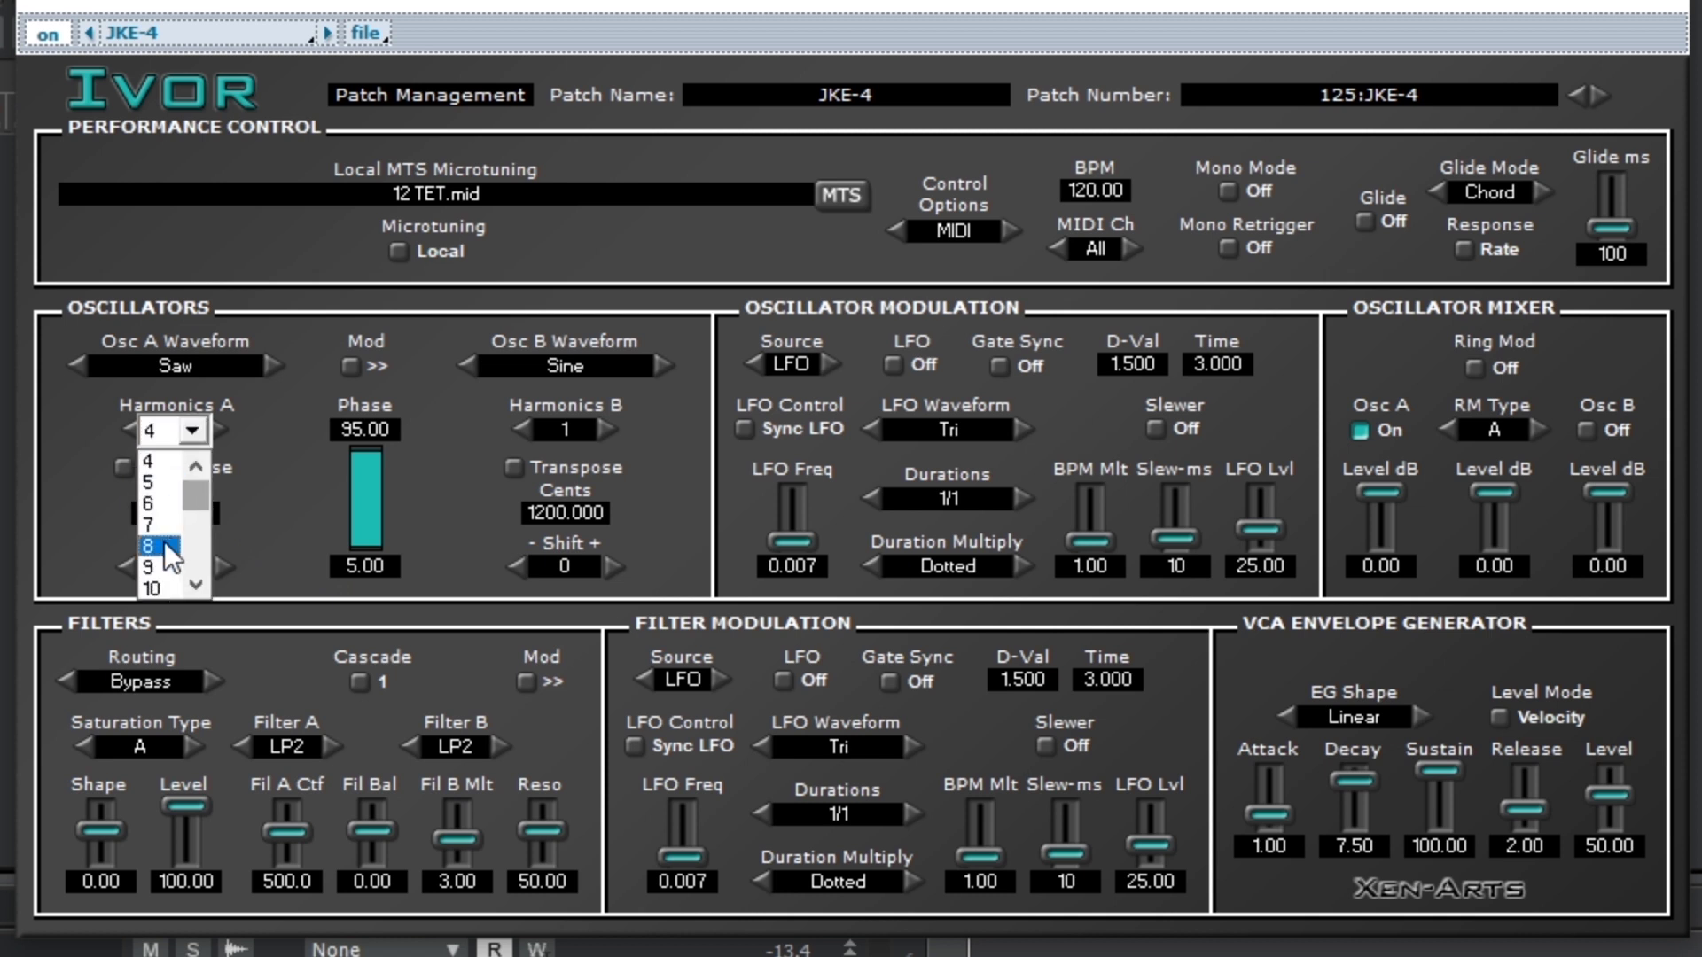
pyautogui.click(164, 590)
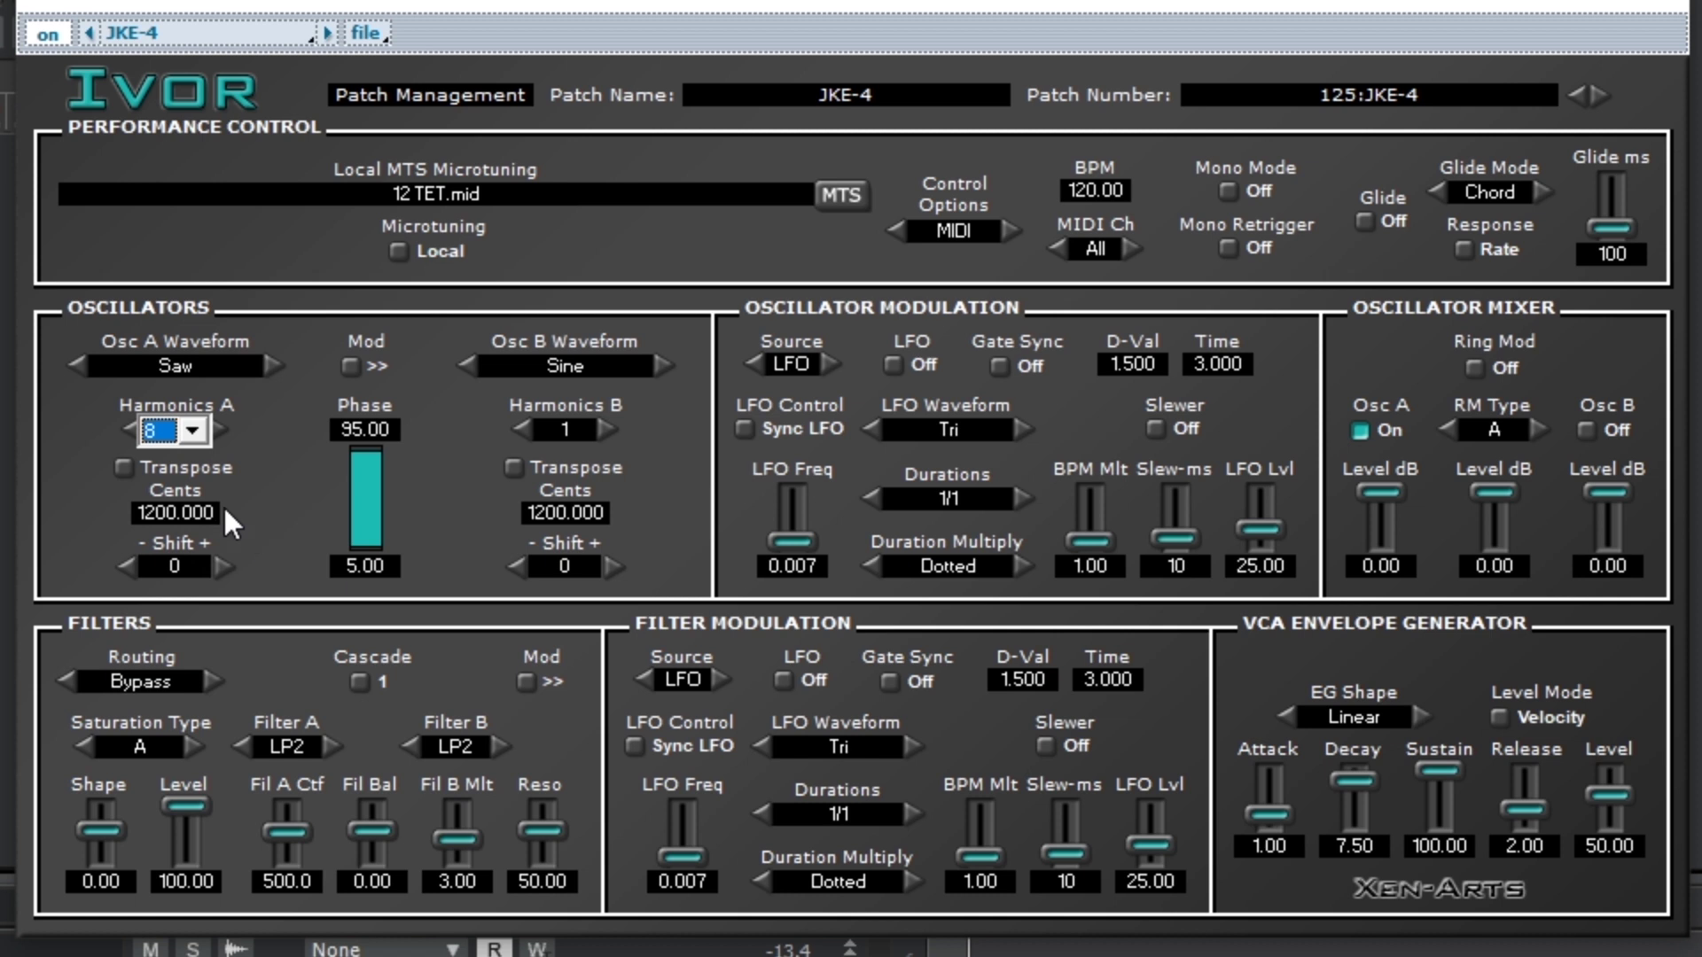
# Try oscillator A with 16 harmonics and return it to 256
pyautogui.click(162, 443)
pyautogui.scroll(-1, 171, 549)
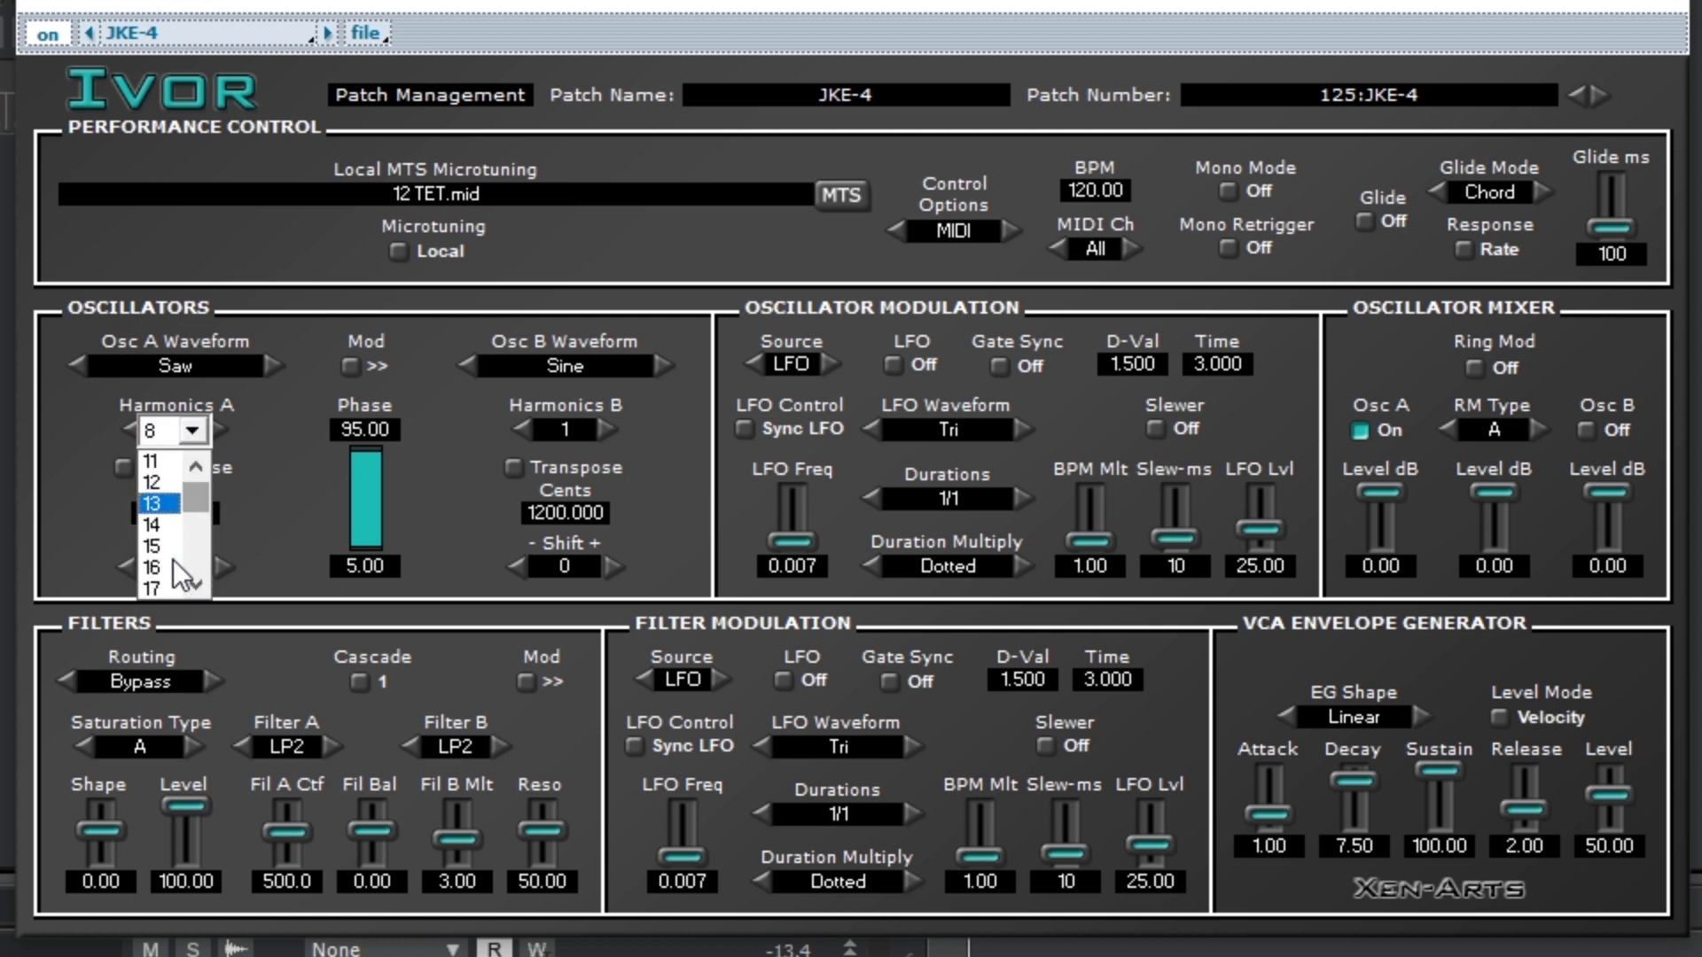
pyautogui.click(156, 567)
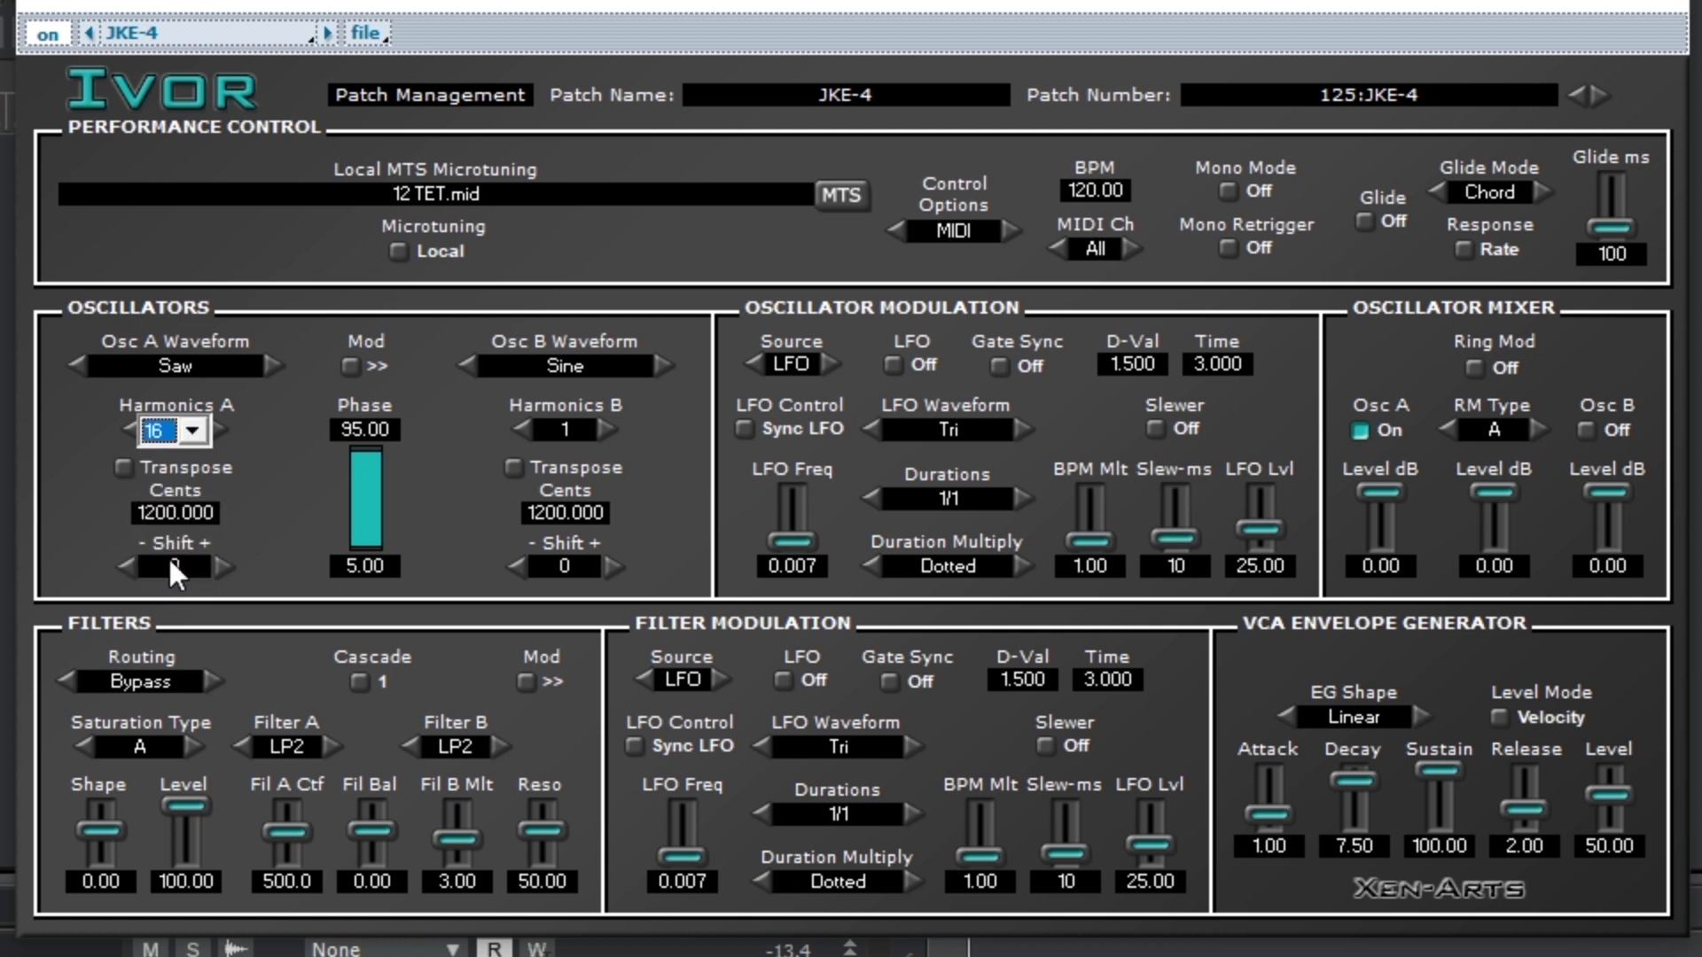
pyautogui.click(164, 432)
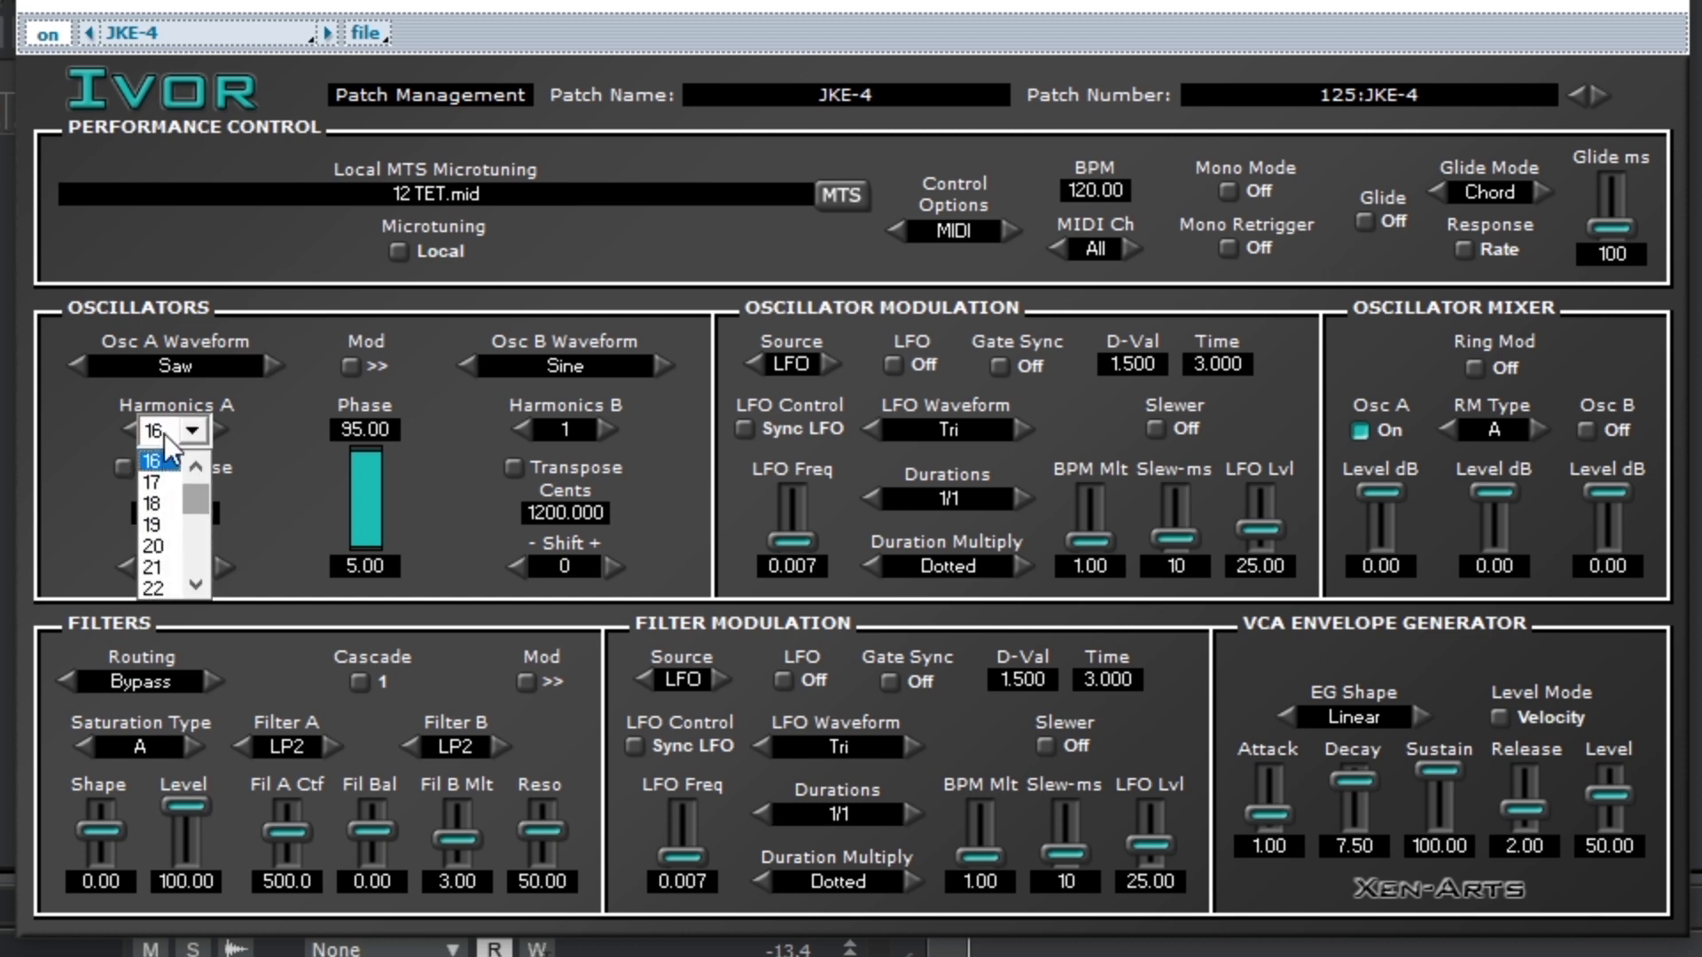
pyautogui.moveTo(202, 510); pyautogui.dragTo(205, 582)
pyautogui.click(161, 577)
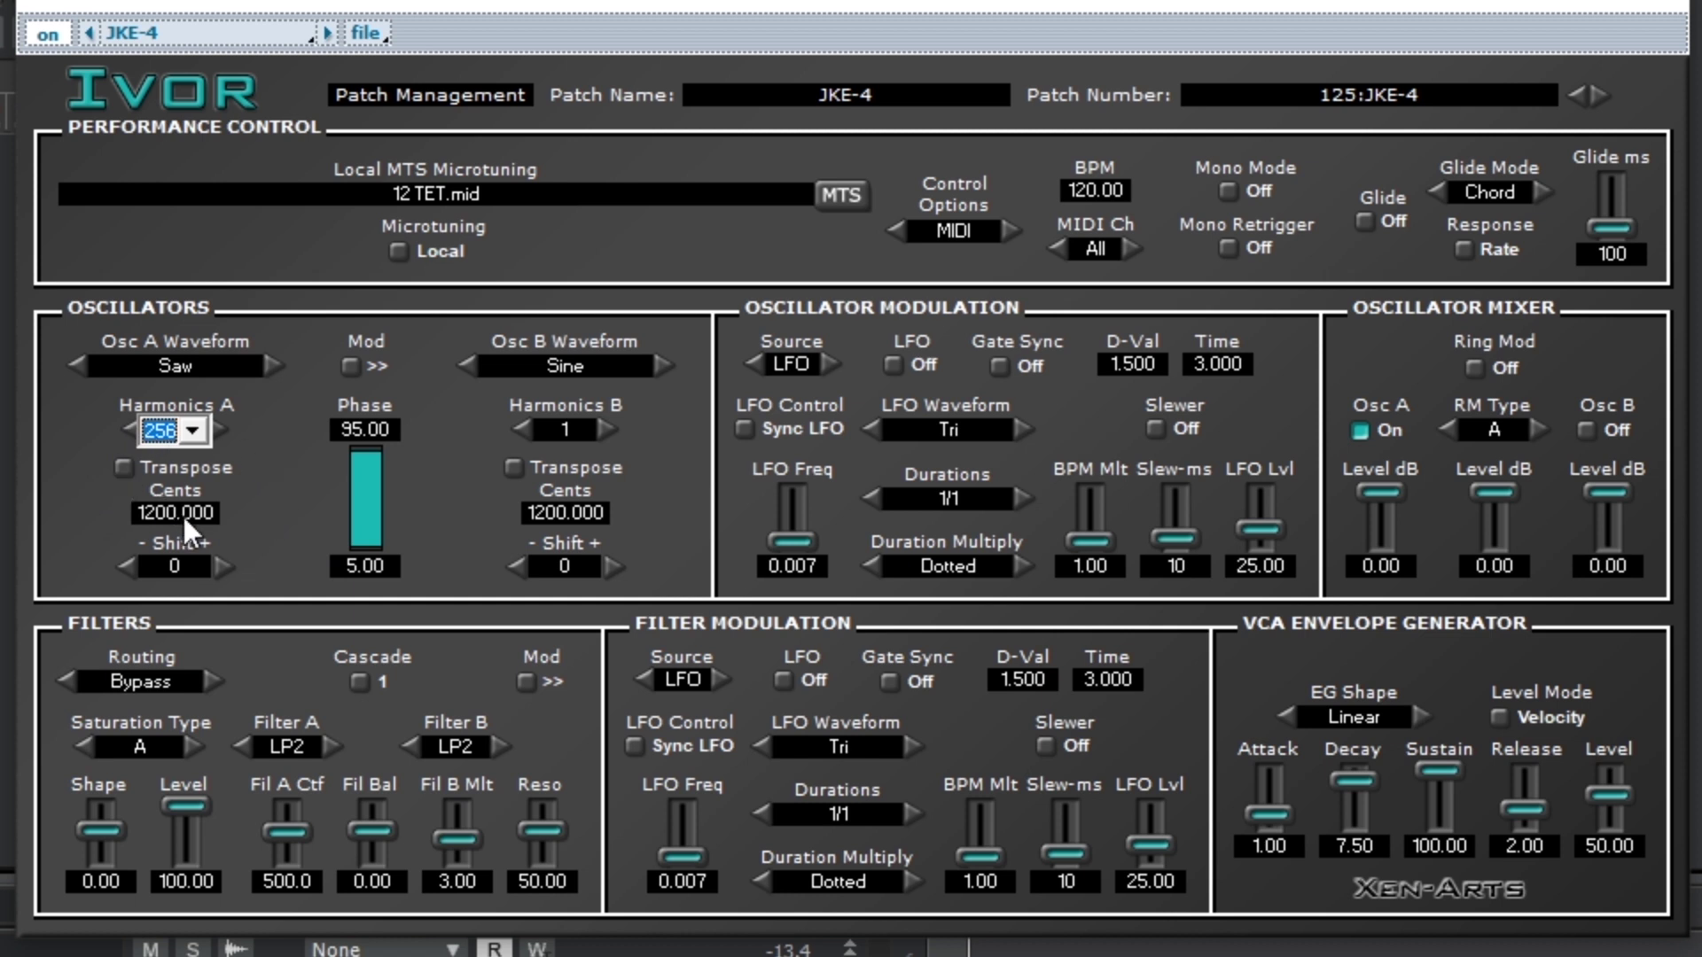
# Try a shift of 3 on oscillator A and switch its transposition to harmonic ratios with an F-Ratio of 5
pyautogui.click(222, 567)
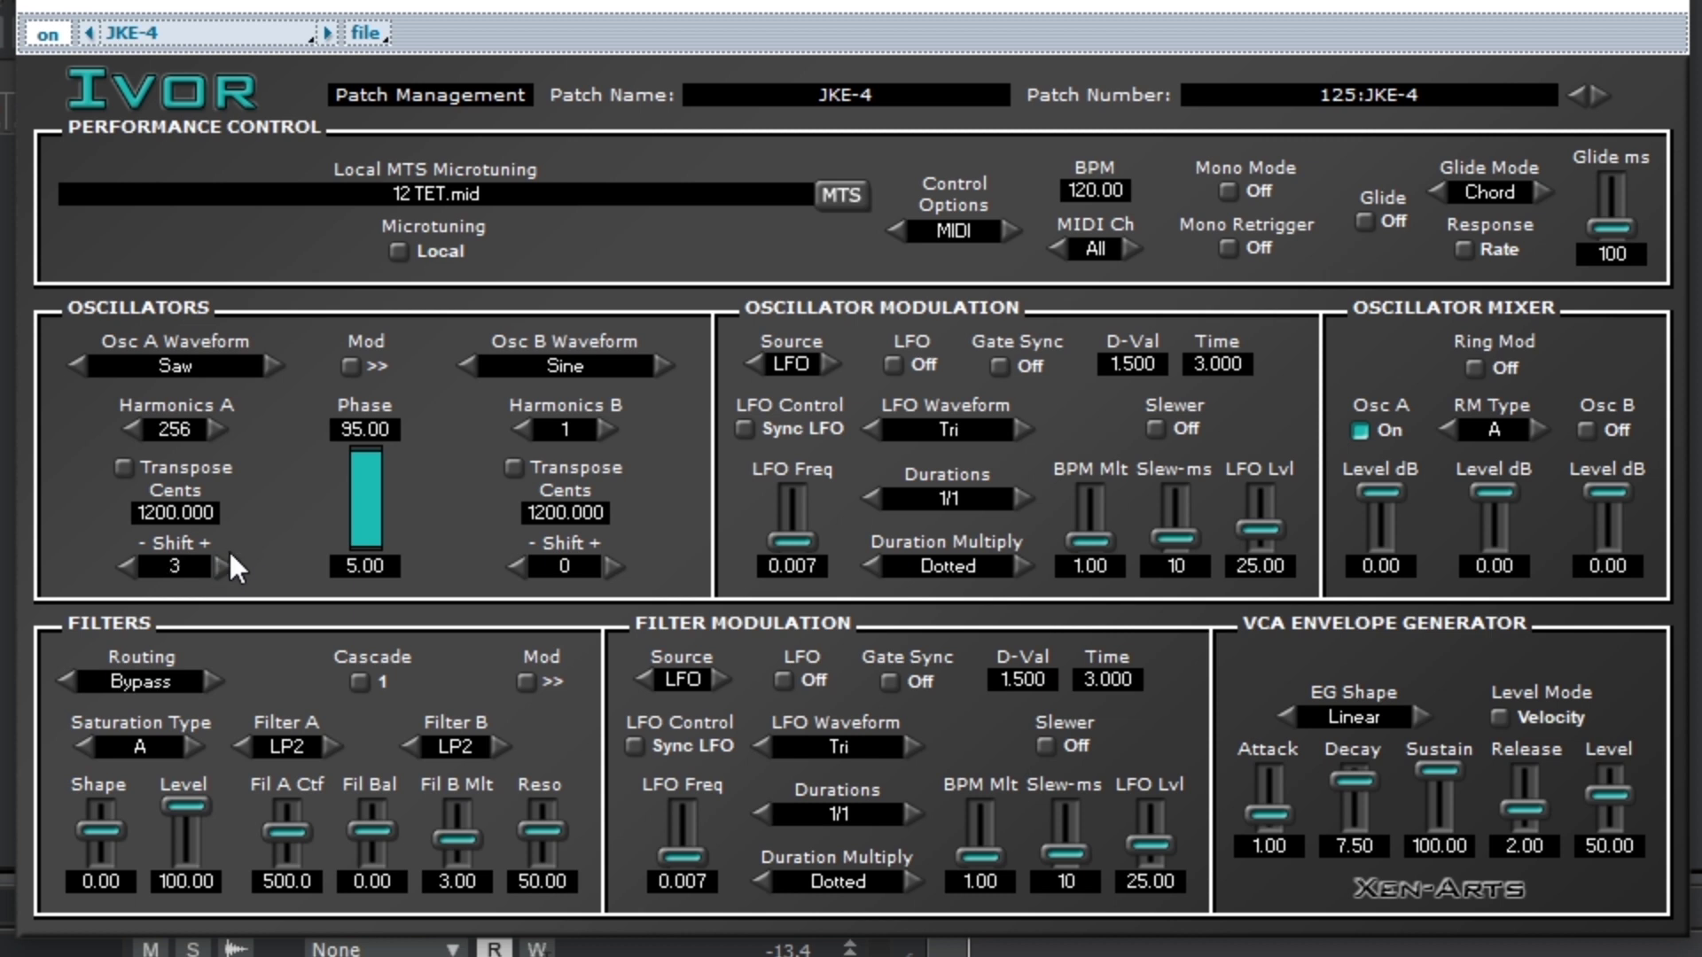
pyautogui.click(125, 475)
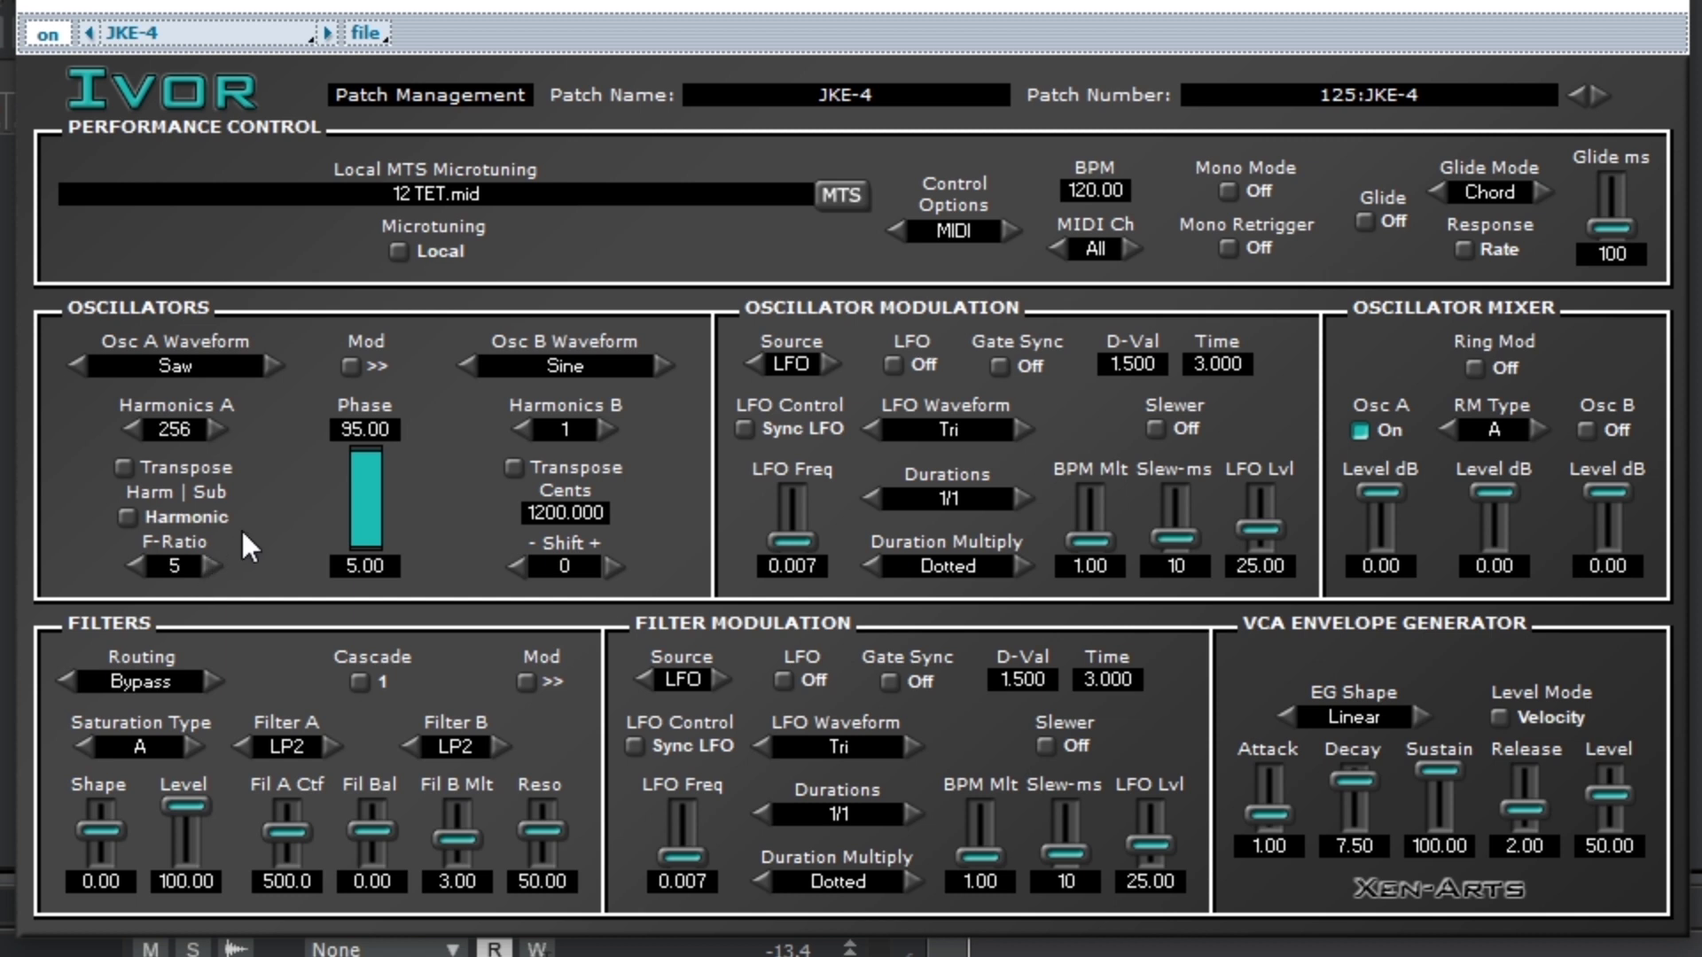
pyautogui.click(126, 516)
# Turn on oscillator B in the mixer and set oscillator A's transposition to 2 cents
pyautogui.click(1586, 429)
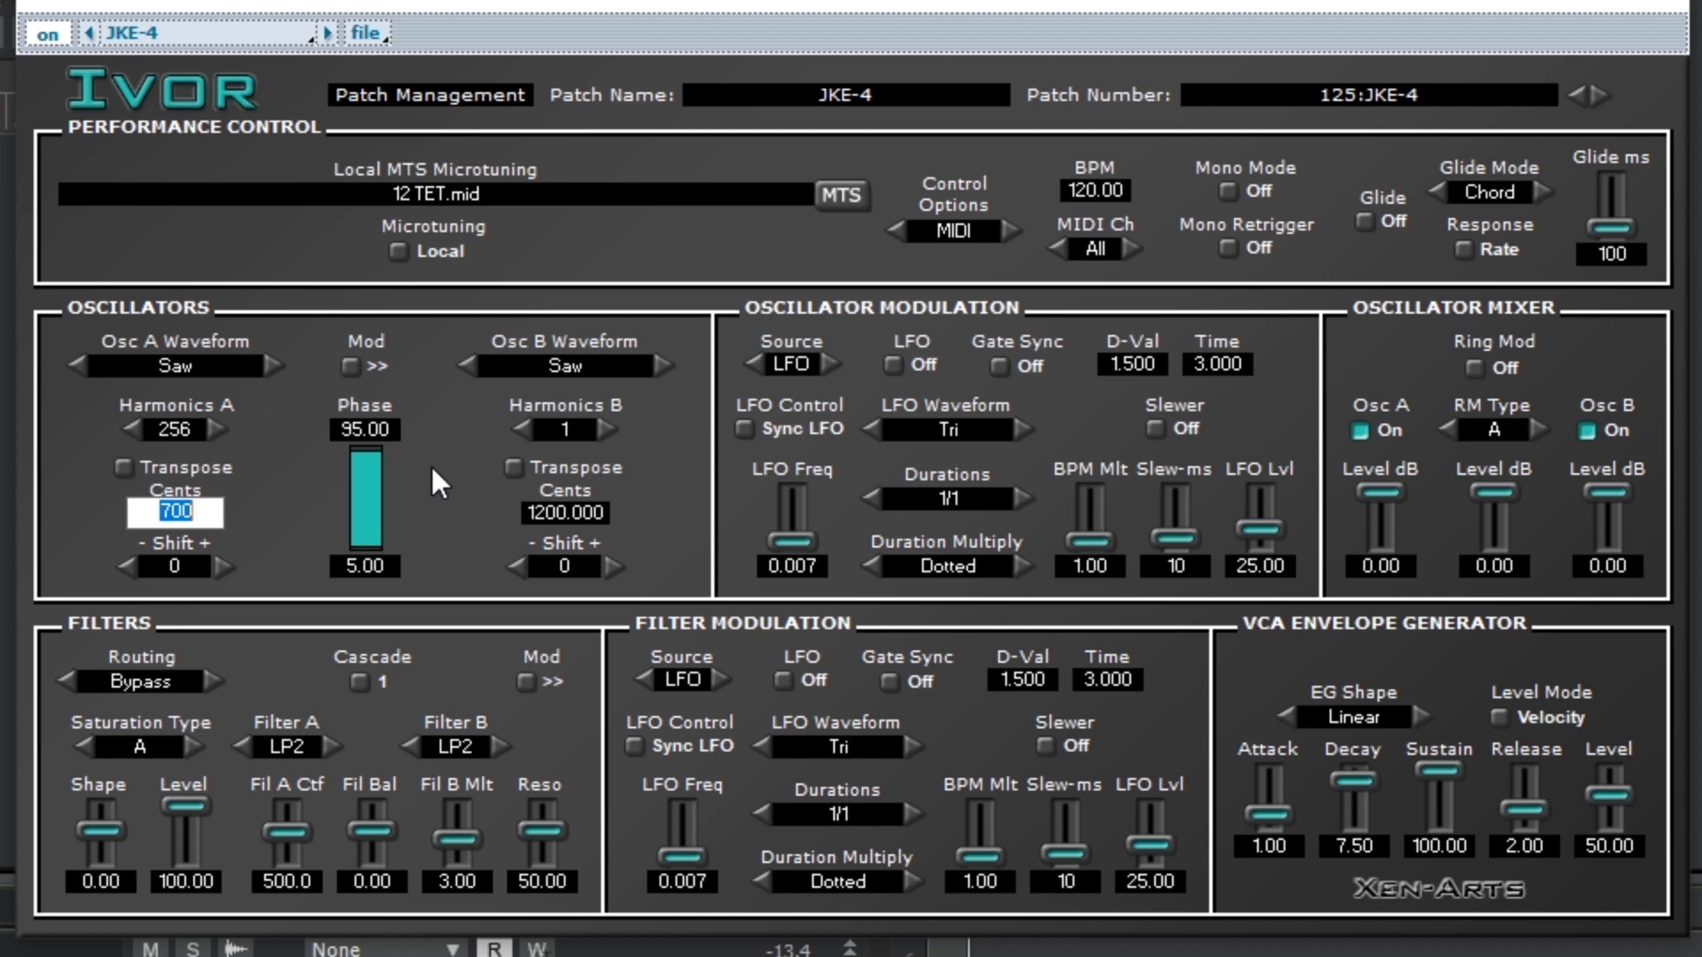
pyautogui.press('Return')
pyautogui.write('2')
pyautogui.press('Return')
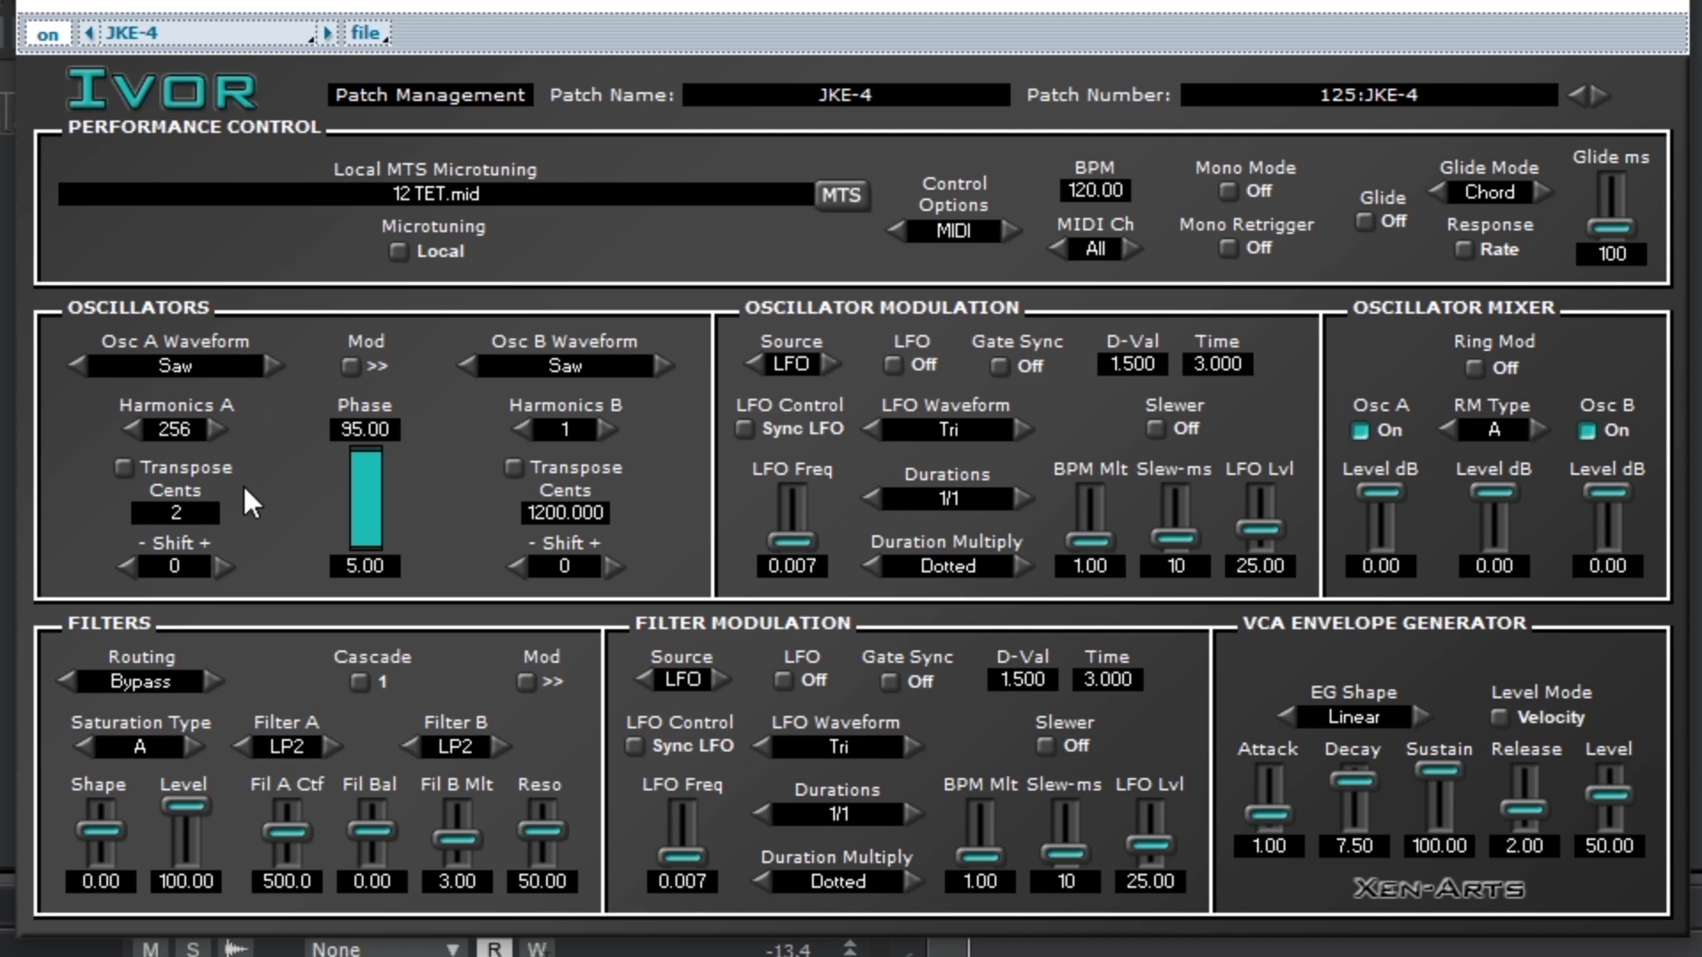
# Set oscillator B to 256 harmonics and 2 cents, with a shift of 1 on oscillator A and -1 on oscillator B
pyautogui.doubleClick(565, 512)
pyautogui.write('2')
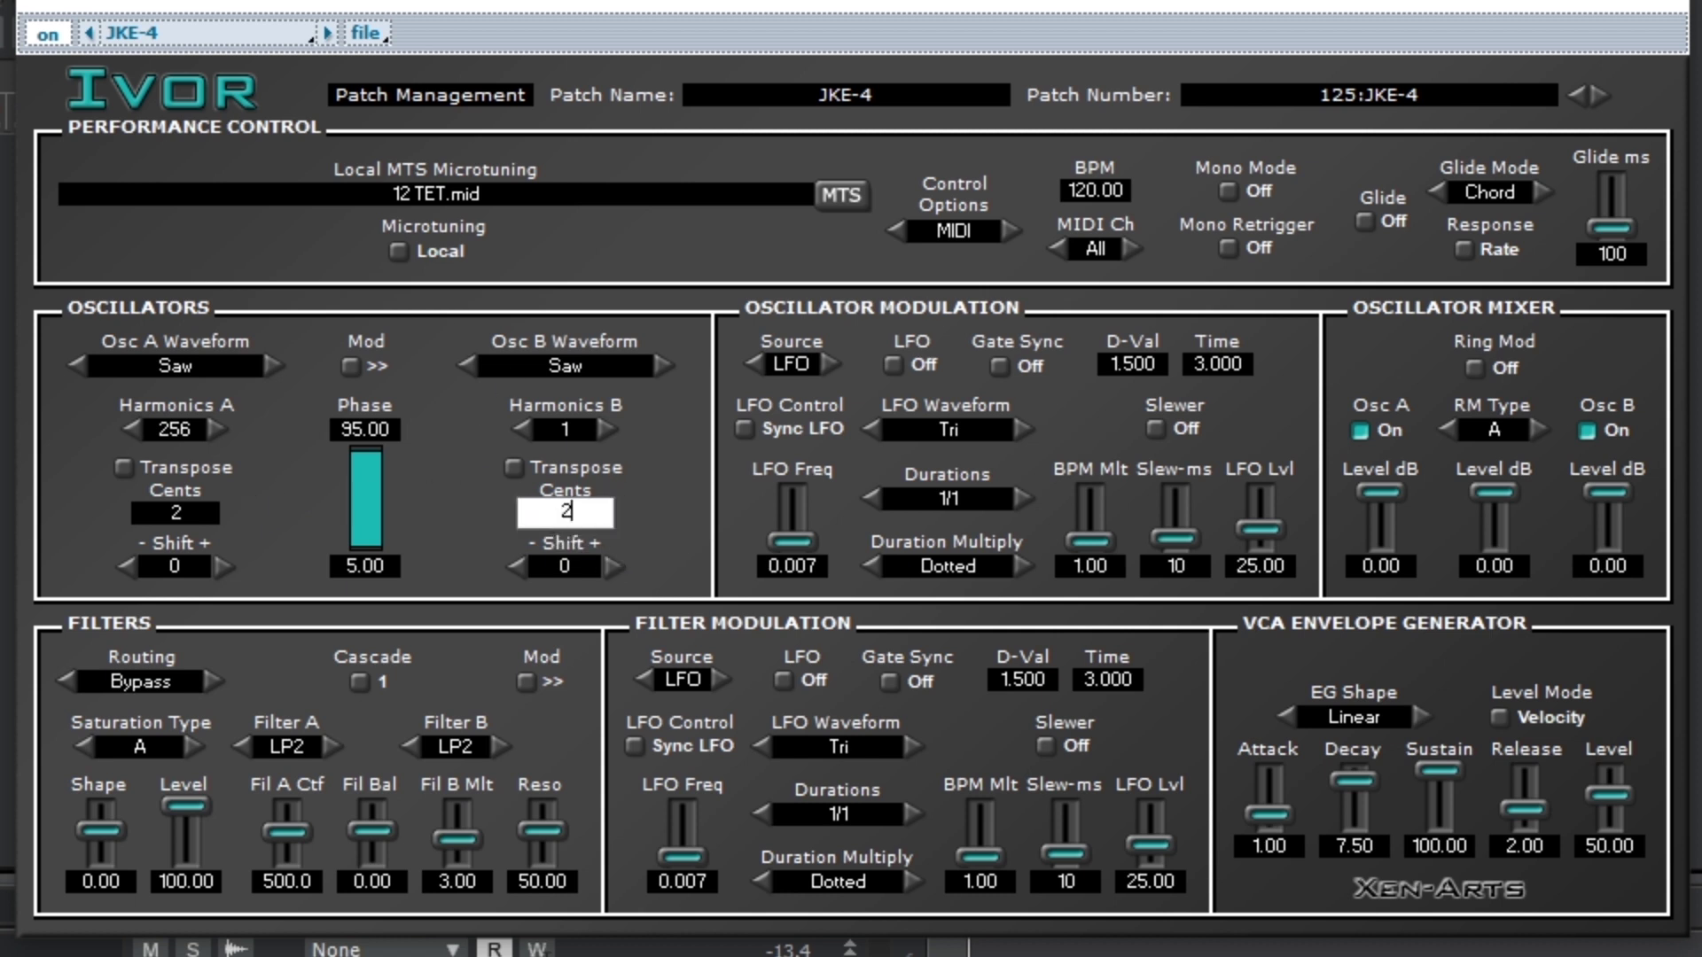
pyautogui.press('Return')
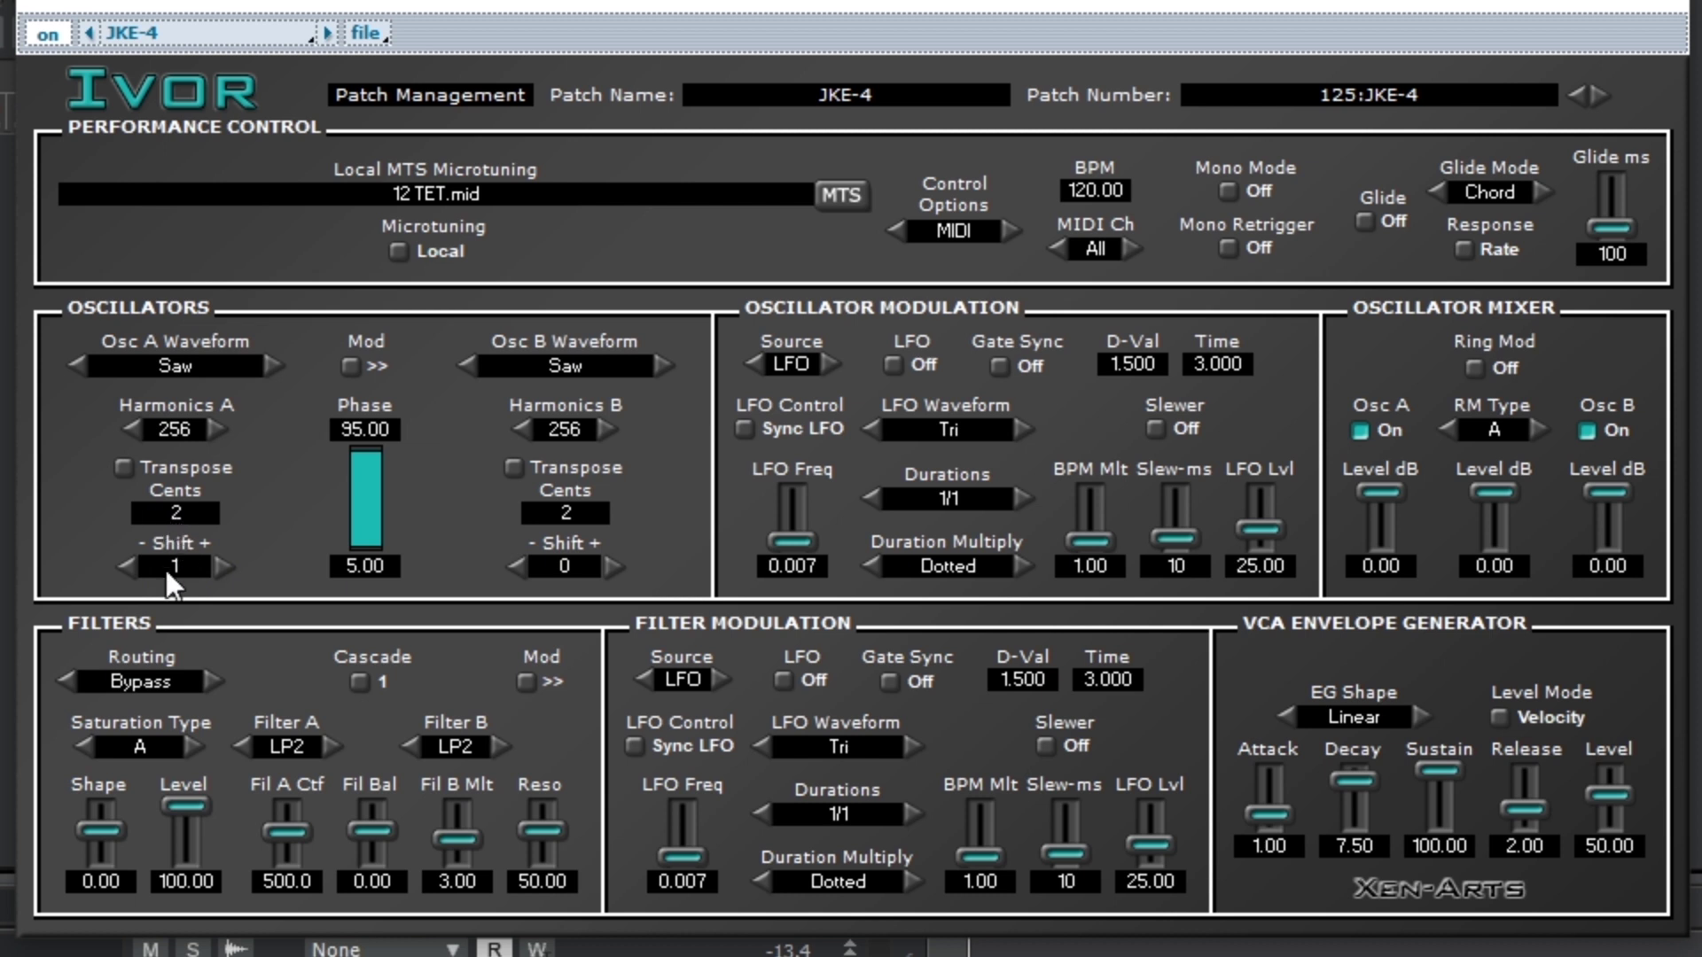
pyautogui.click(518, 568)
# Change the waveform of both oscillators A and B to Pulse:Saw
pyautogui.click(205, 364)
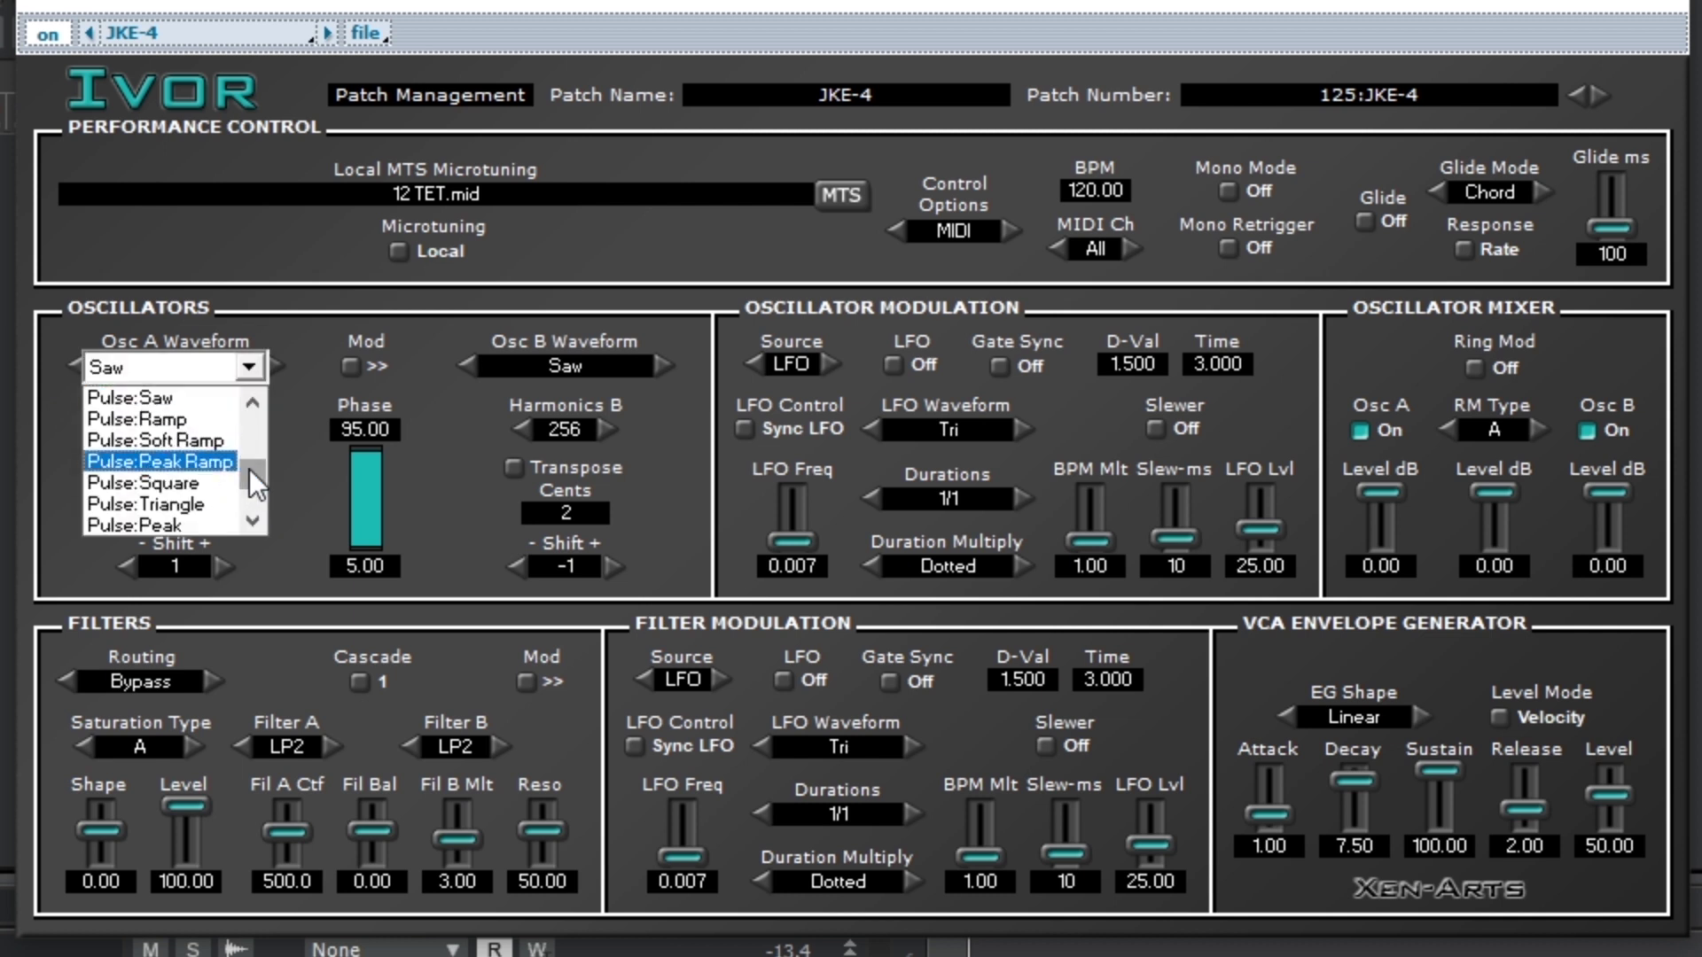
pyautogui.moveTo(248, 470)
pyautogui.mouseDown()
pyautogui.moveTo(248, 502)
pyautogui.moveTo(247, 460)
pyautogui.mouseUp()
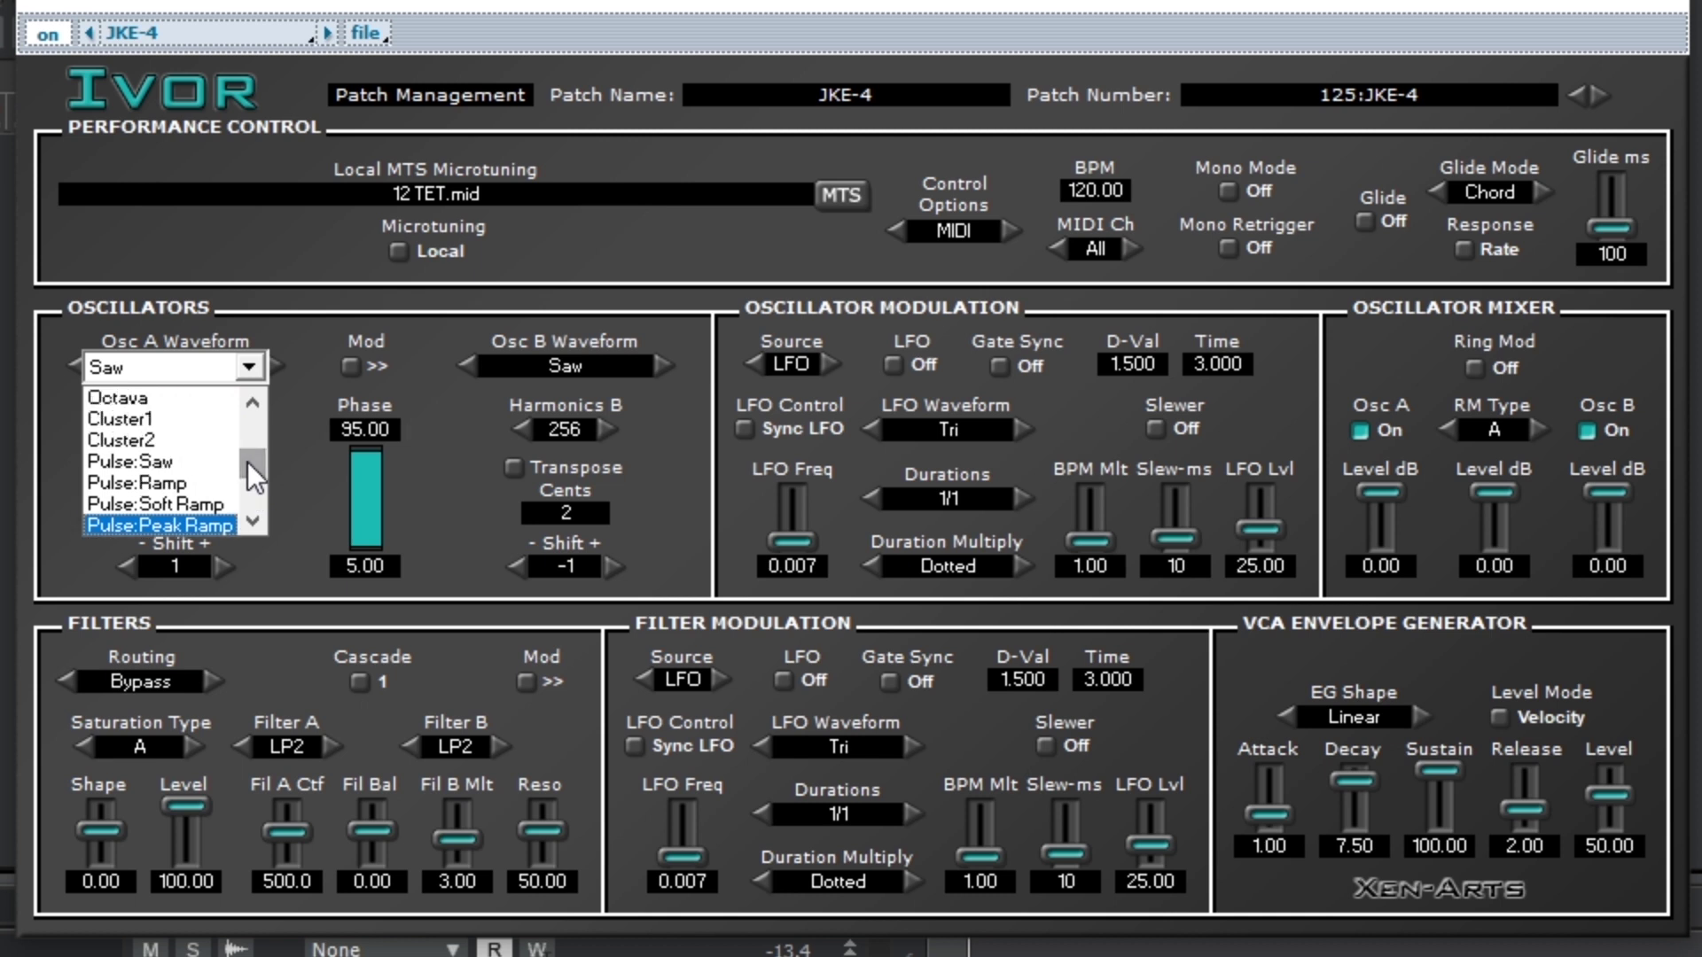
pyautogui.click(130, 463)
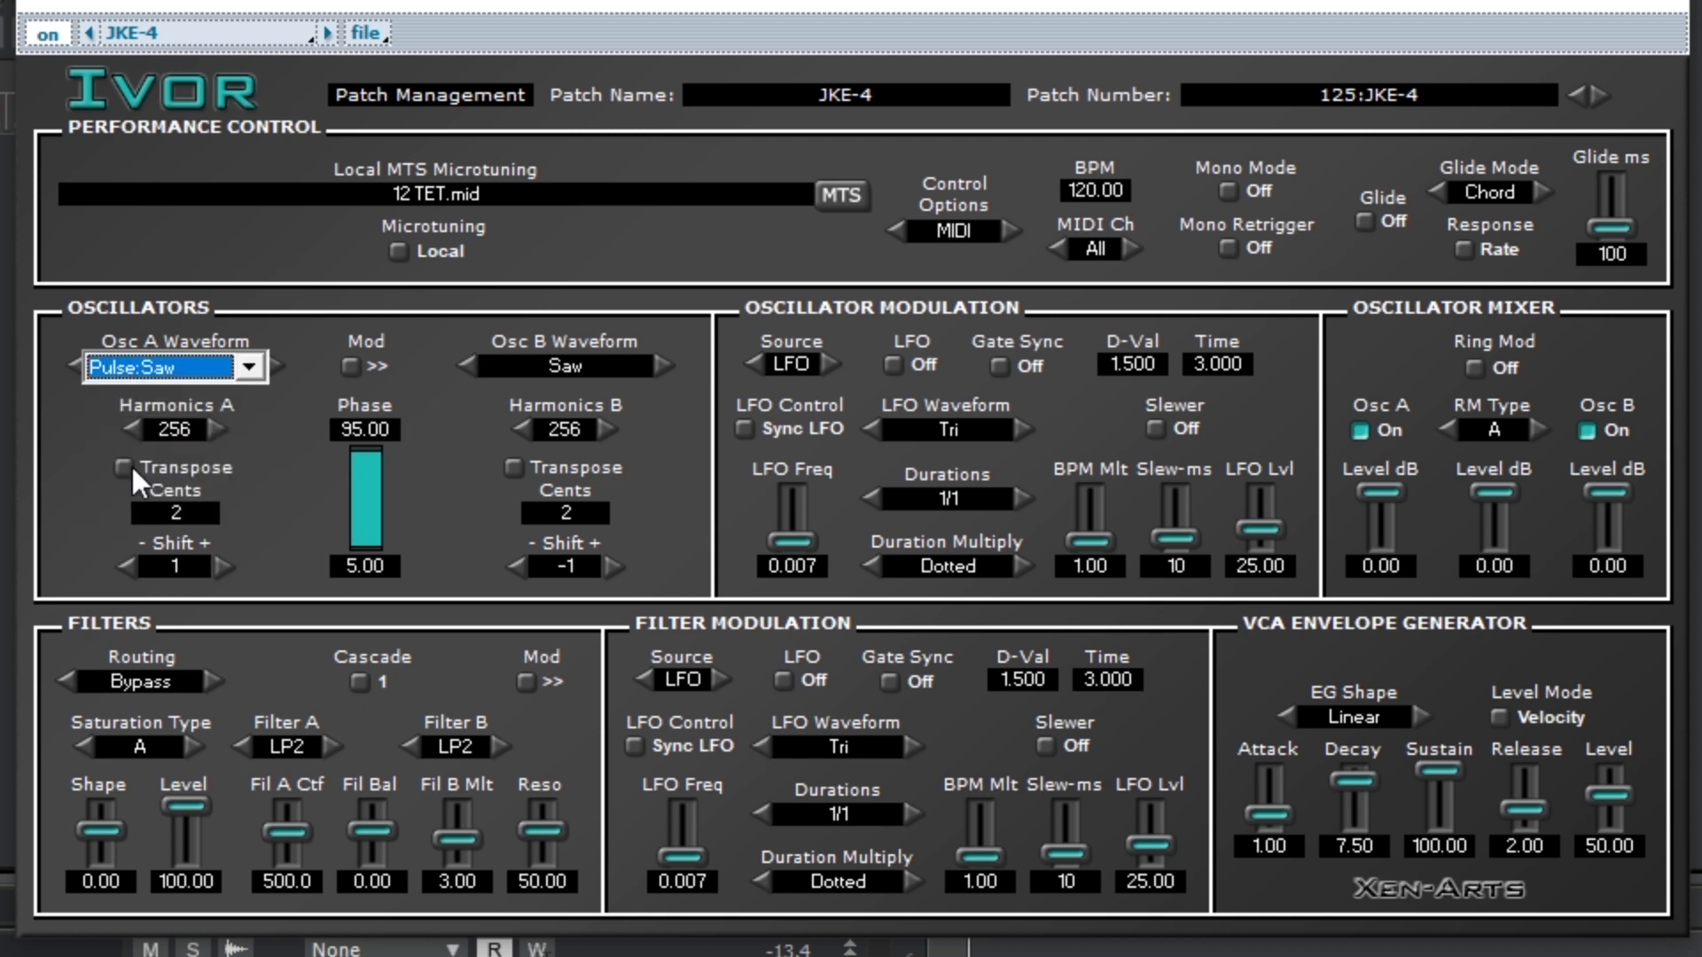
pyautogui.click(590, 373)
pyautogui.scroll(-4, 536, 443)
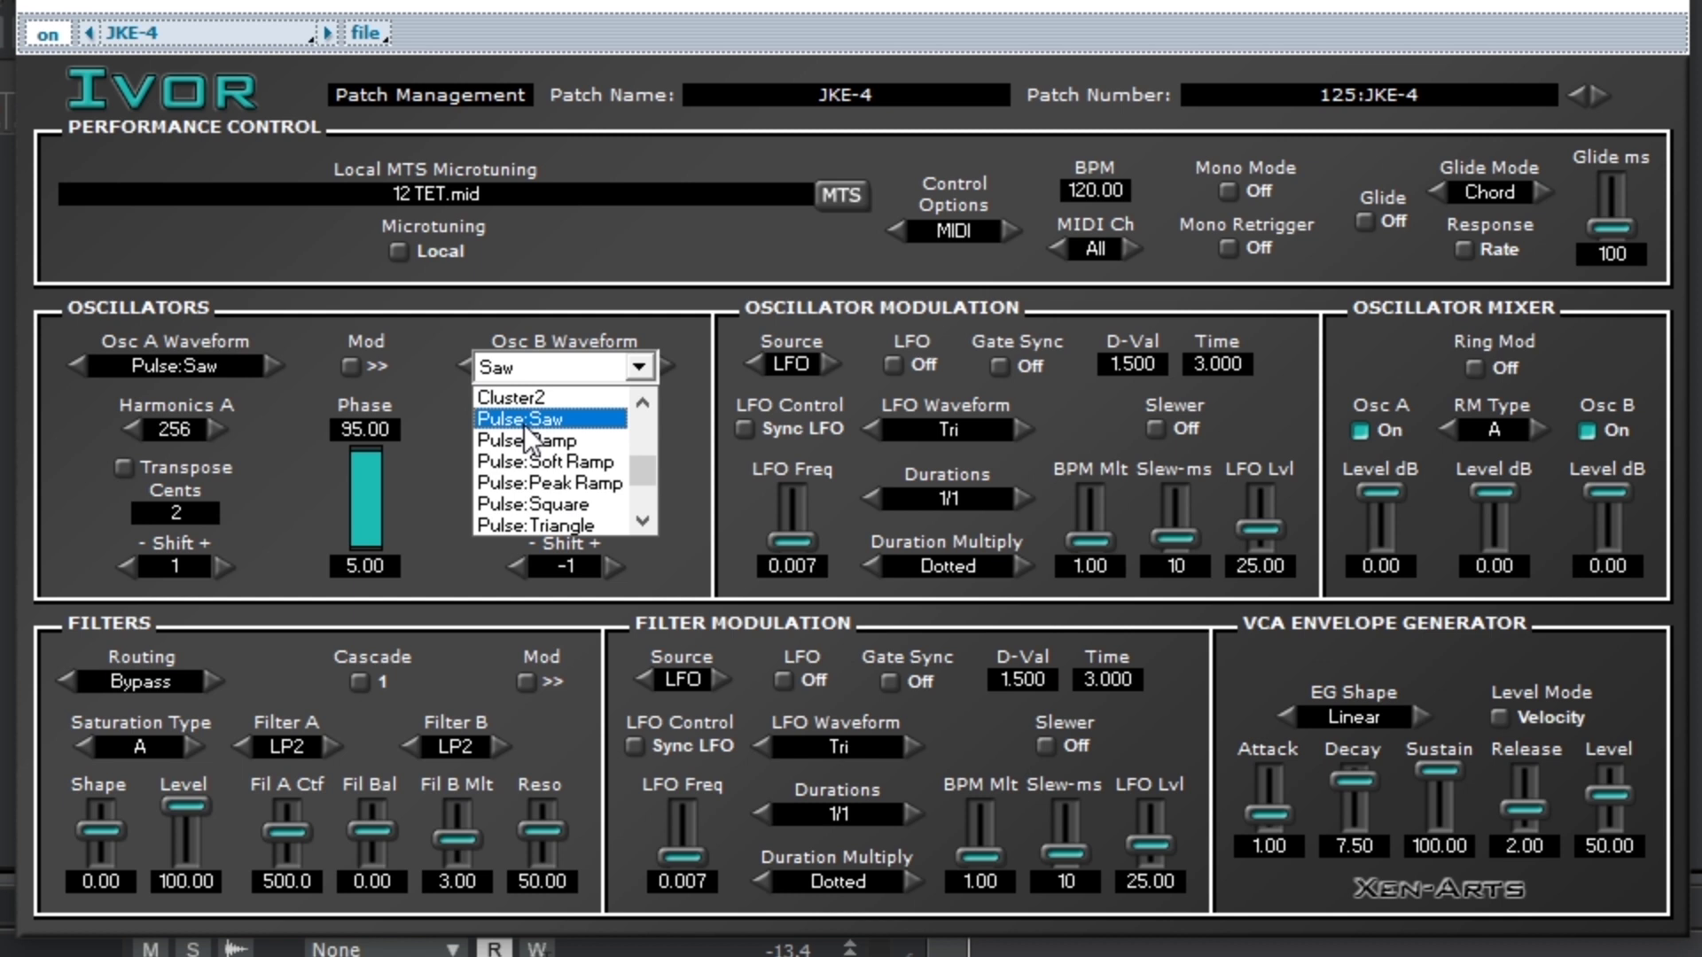
pyautogui.click(523, 421)
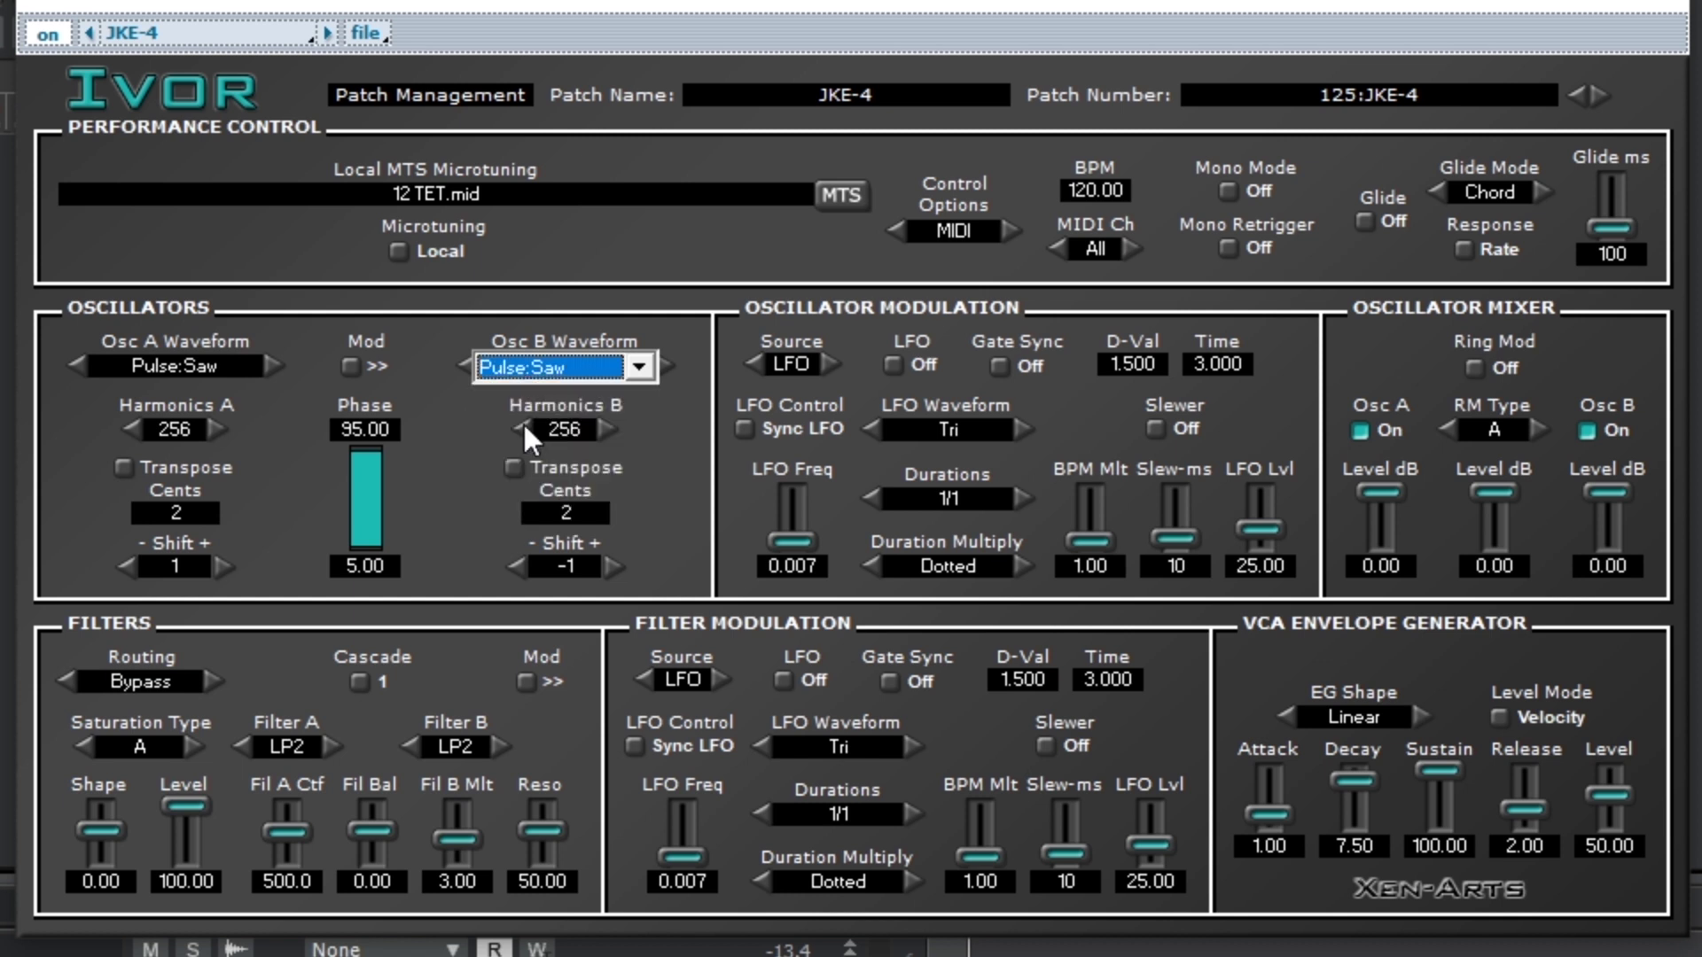
# Turn on the oscillator modulation LFO with a Sine waveform and a frequency of 0.5
pyautogui.click(790, 560)
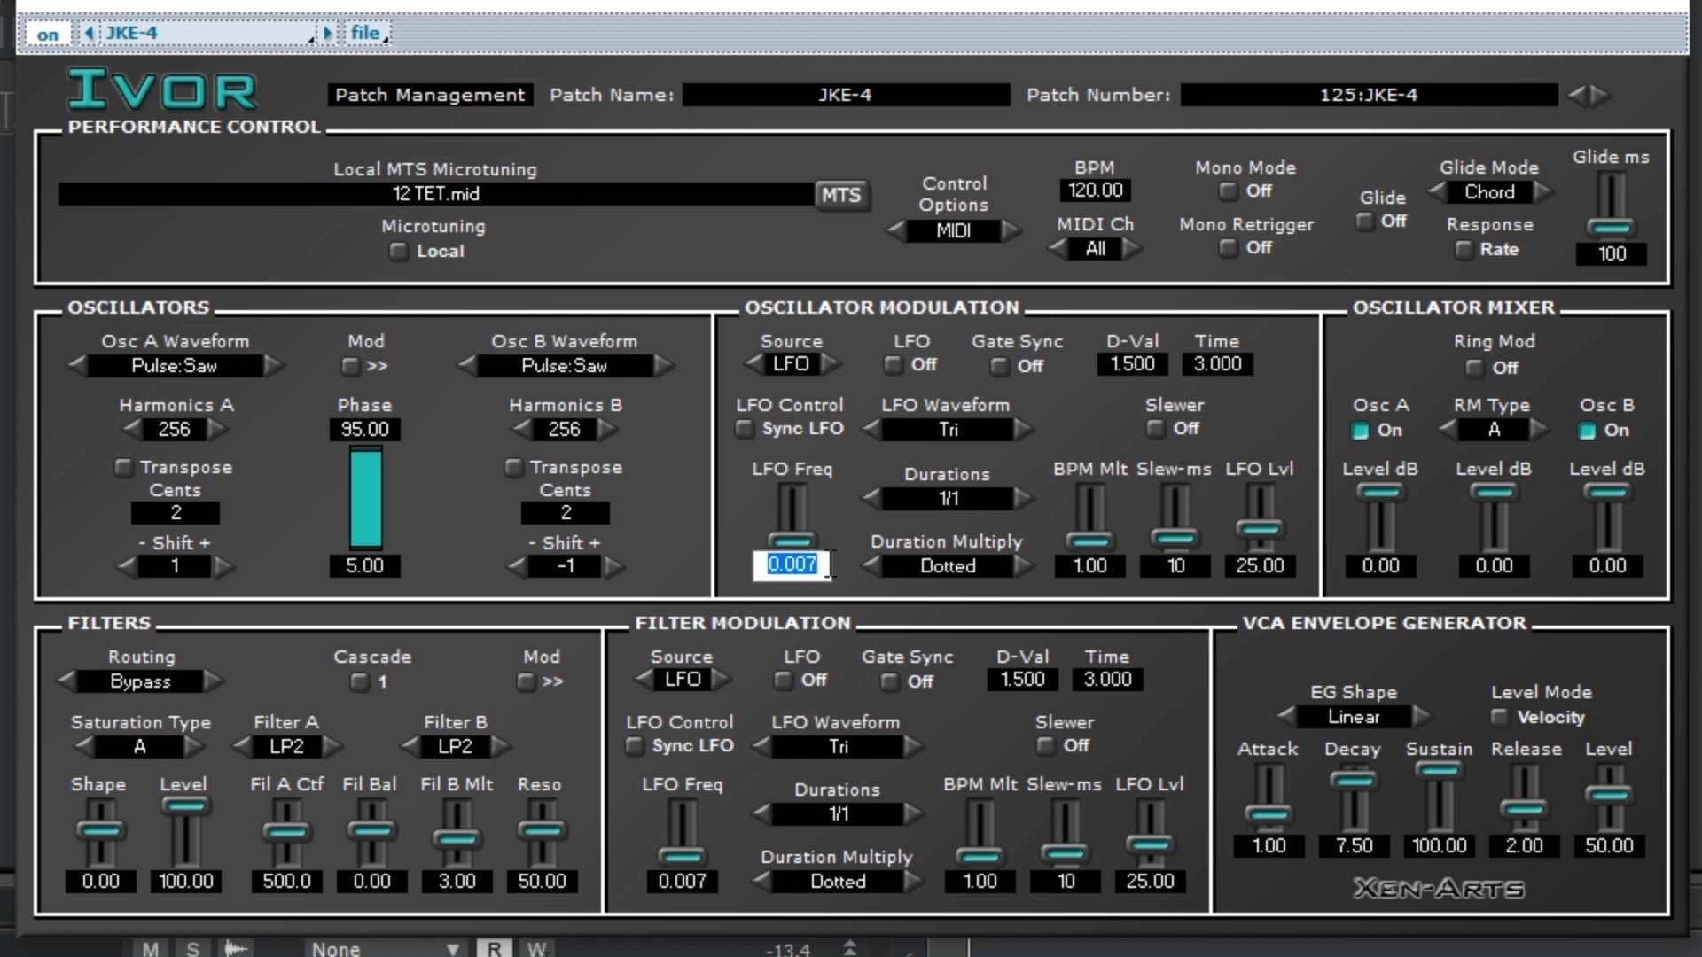
pyautogui.write('0.5')
pyautogui.click(975, 430)
pyautogui.scroll(1, 948, 508)
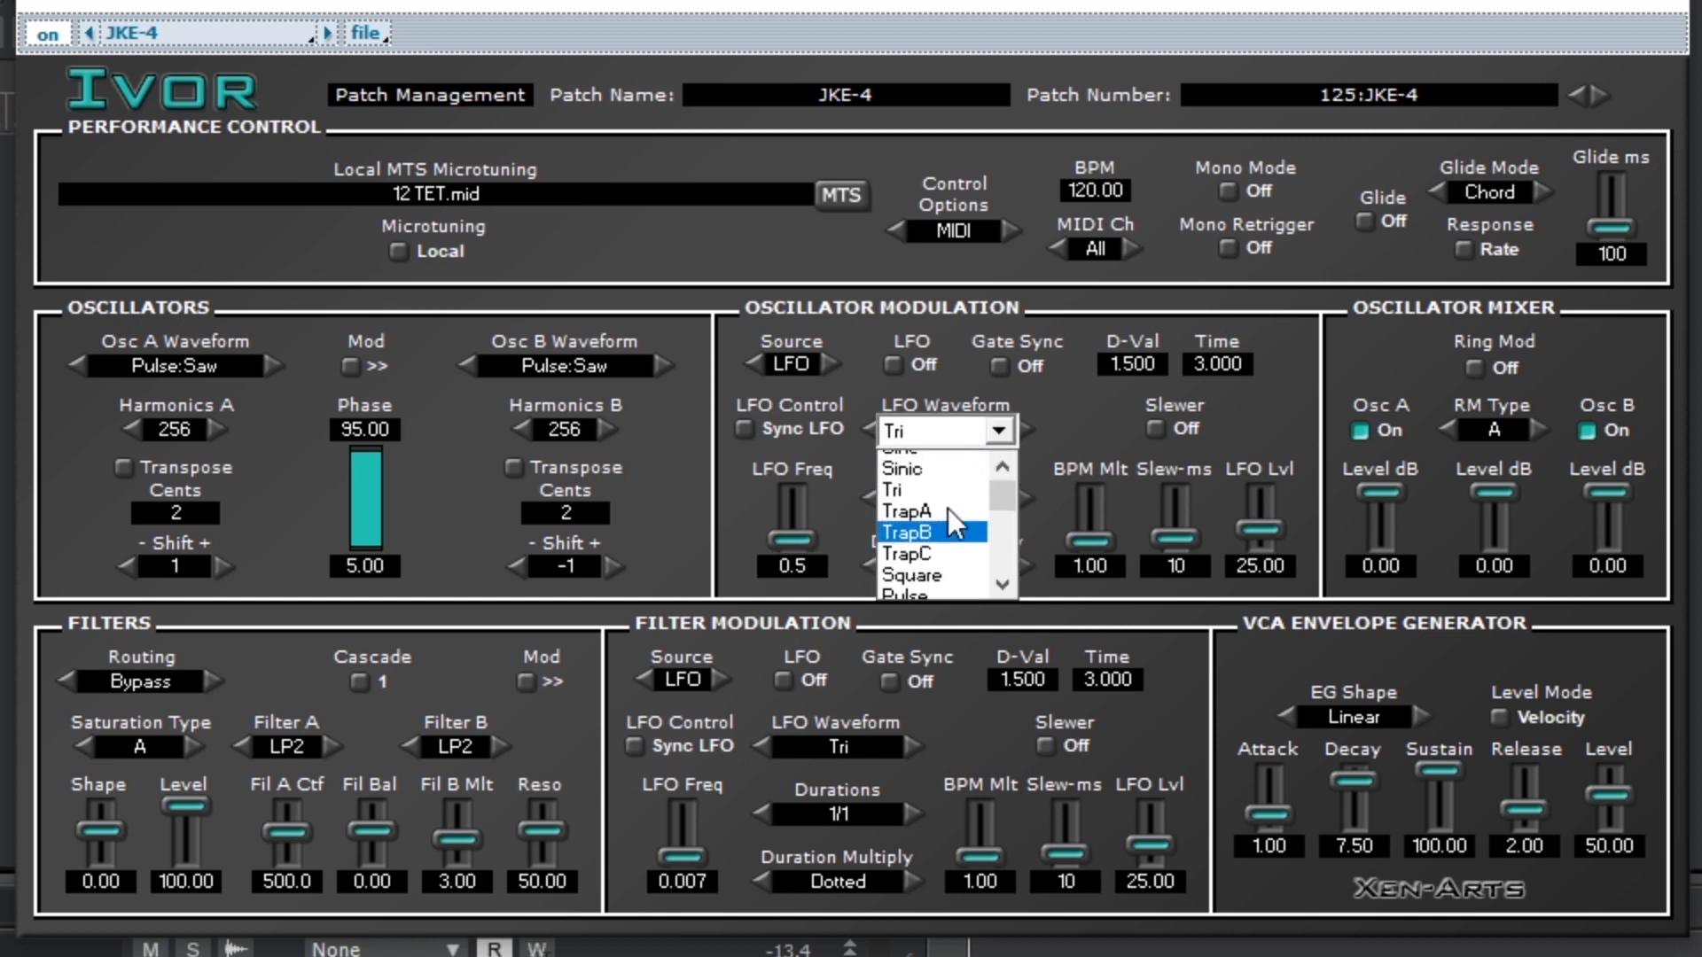
pyautogui.click(920, 462)
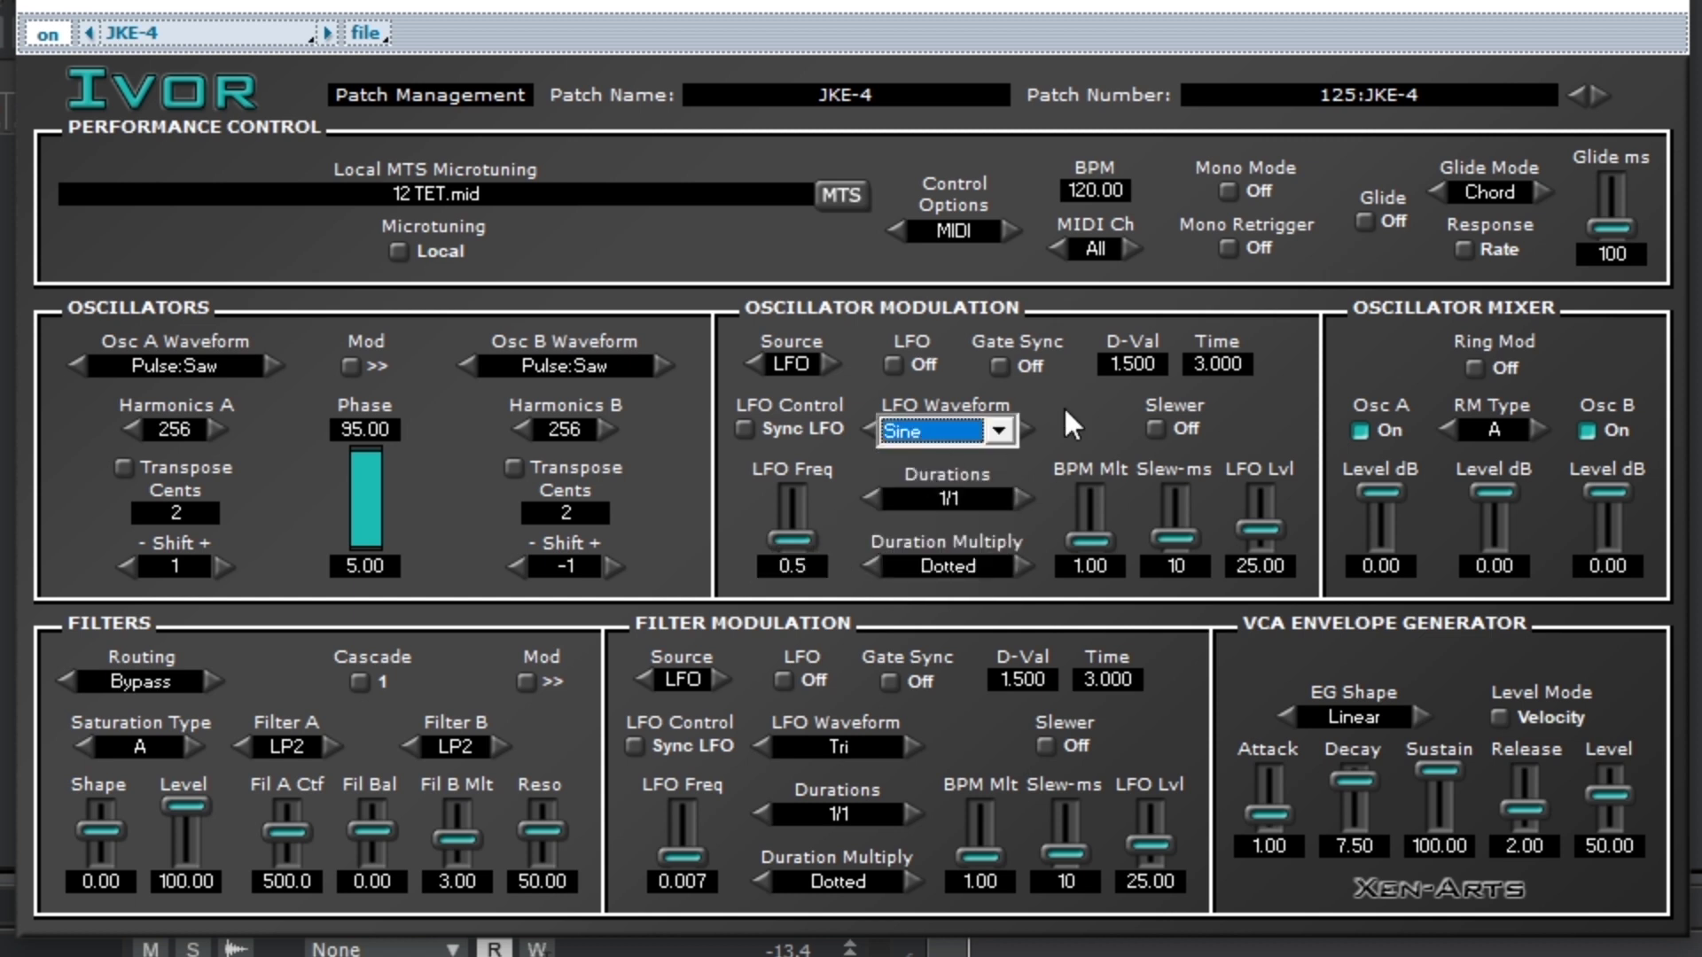
pyautogui.click(893, 364)
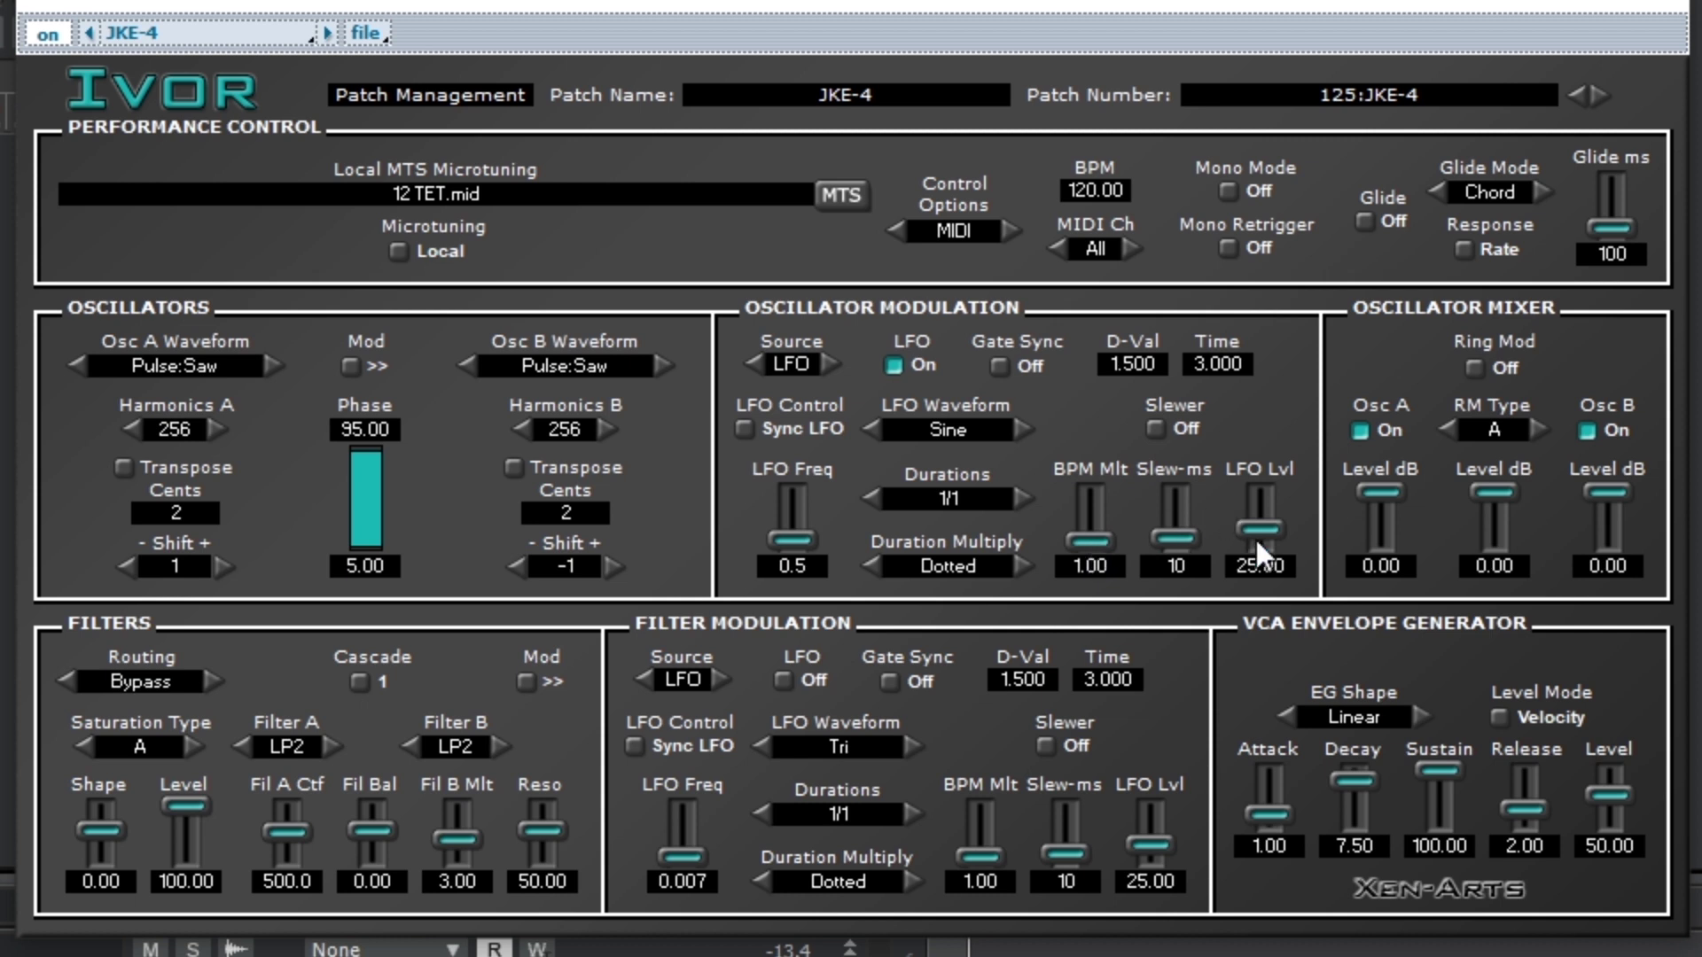
# Switch the oscillator LFO control to Freq LFO and raise the BPM multiplier to about 707.21 and the LFO level to 72
pyautogui.click(744, 429)
pyautogui.click(745, 429)
pyautogui.click(743, 429)
pyautogui.moveTo(1097, 533); pyautogui.dragTo(1097, 438)
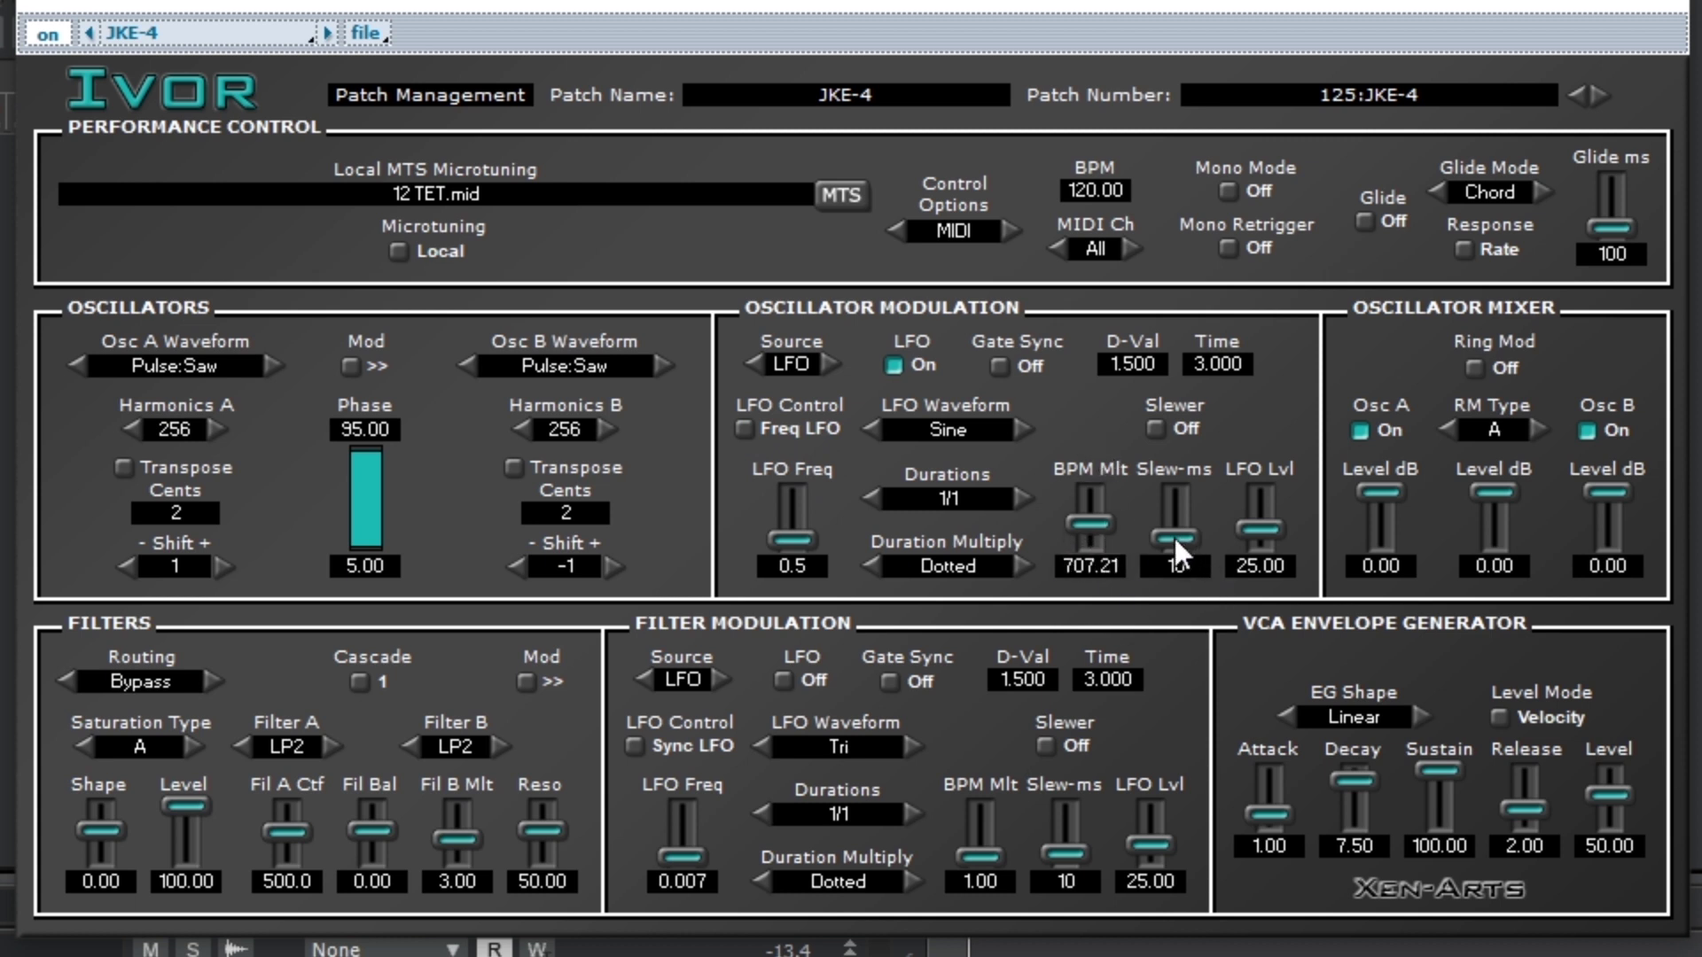
pyautogui.moveTo(1253, 535); pyautogui.dragTo(1246, 364)
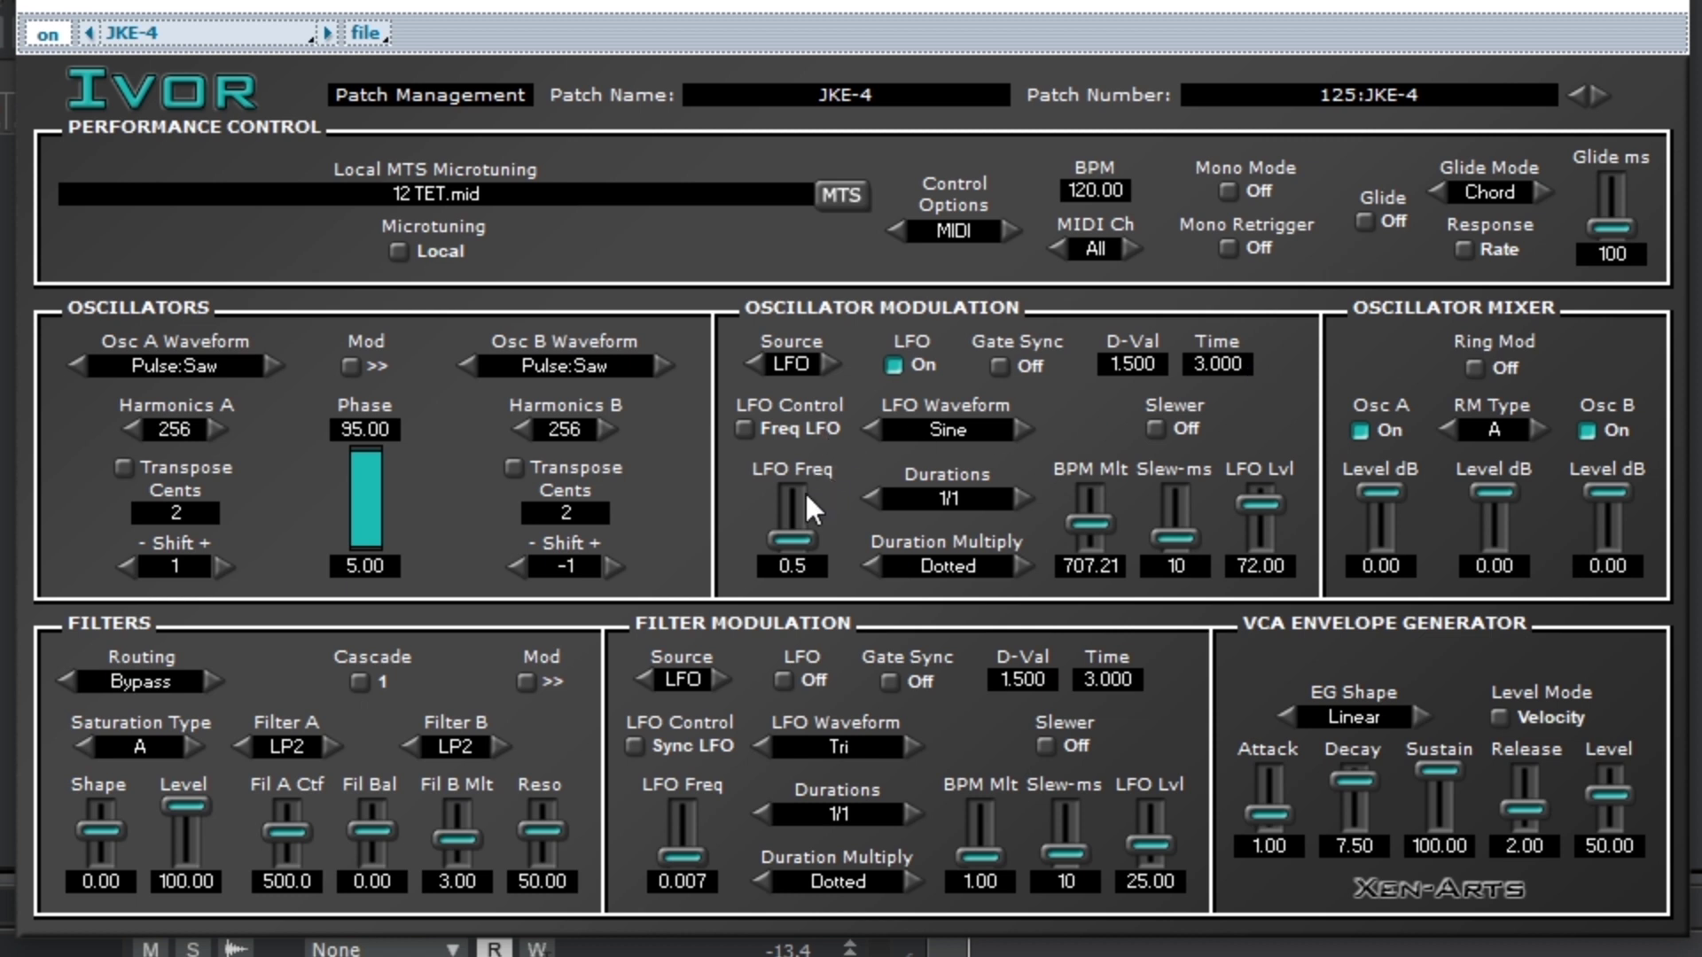
# Try oscillator LFO frequencies of about 4.4 and .7
pyautogui.moveTo(787, 534); pyautogui.dragTo(795, 464)
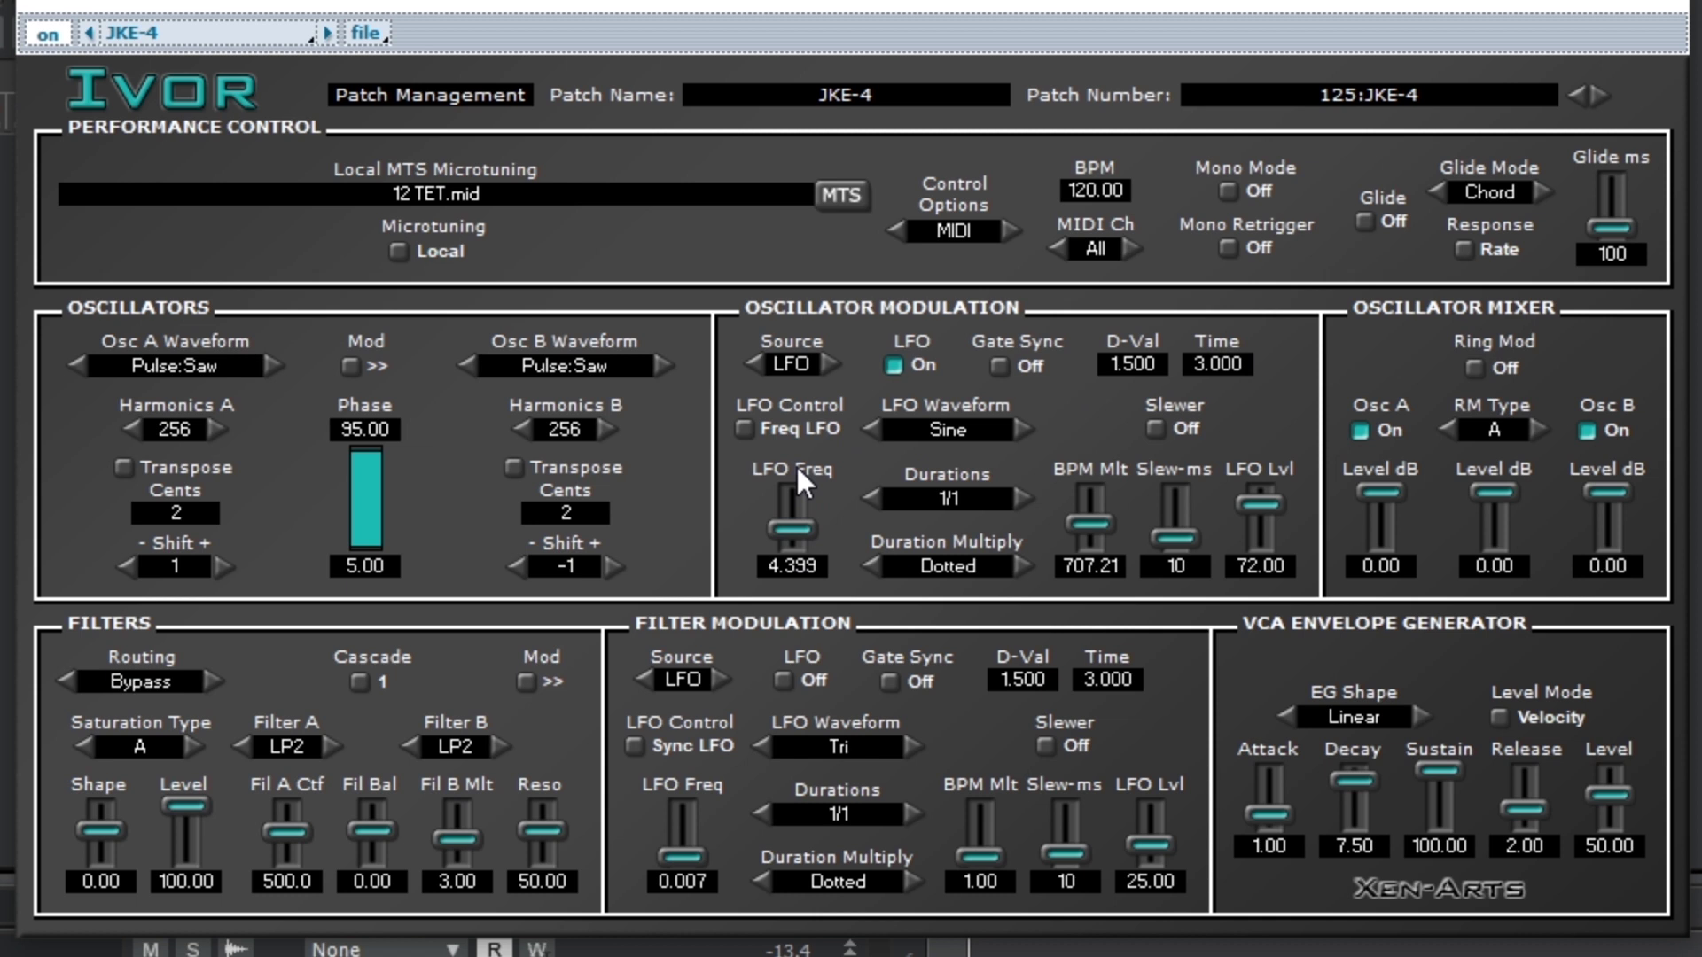
pyautogui.doubleClick(791, 566)
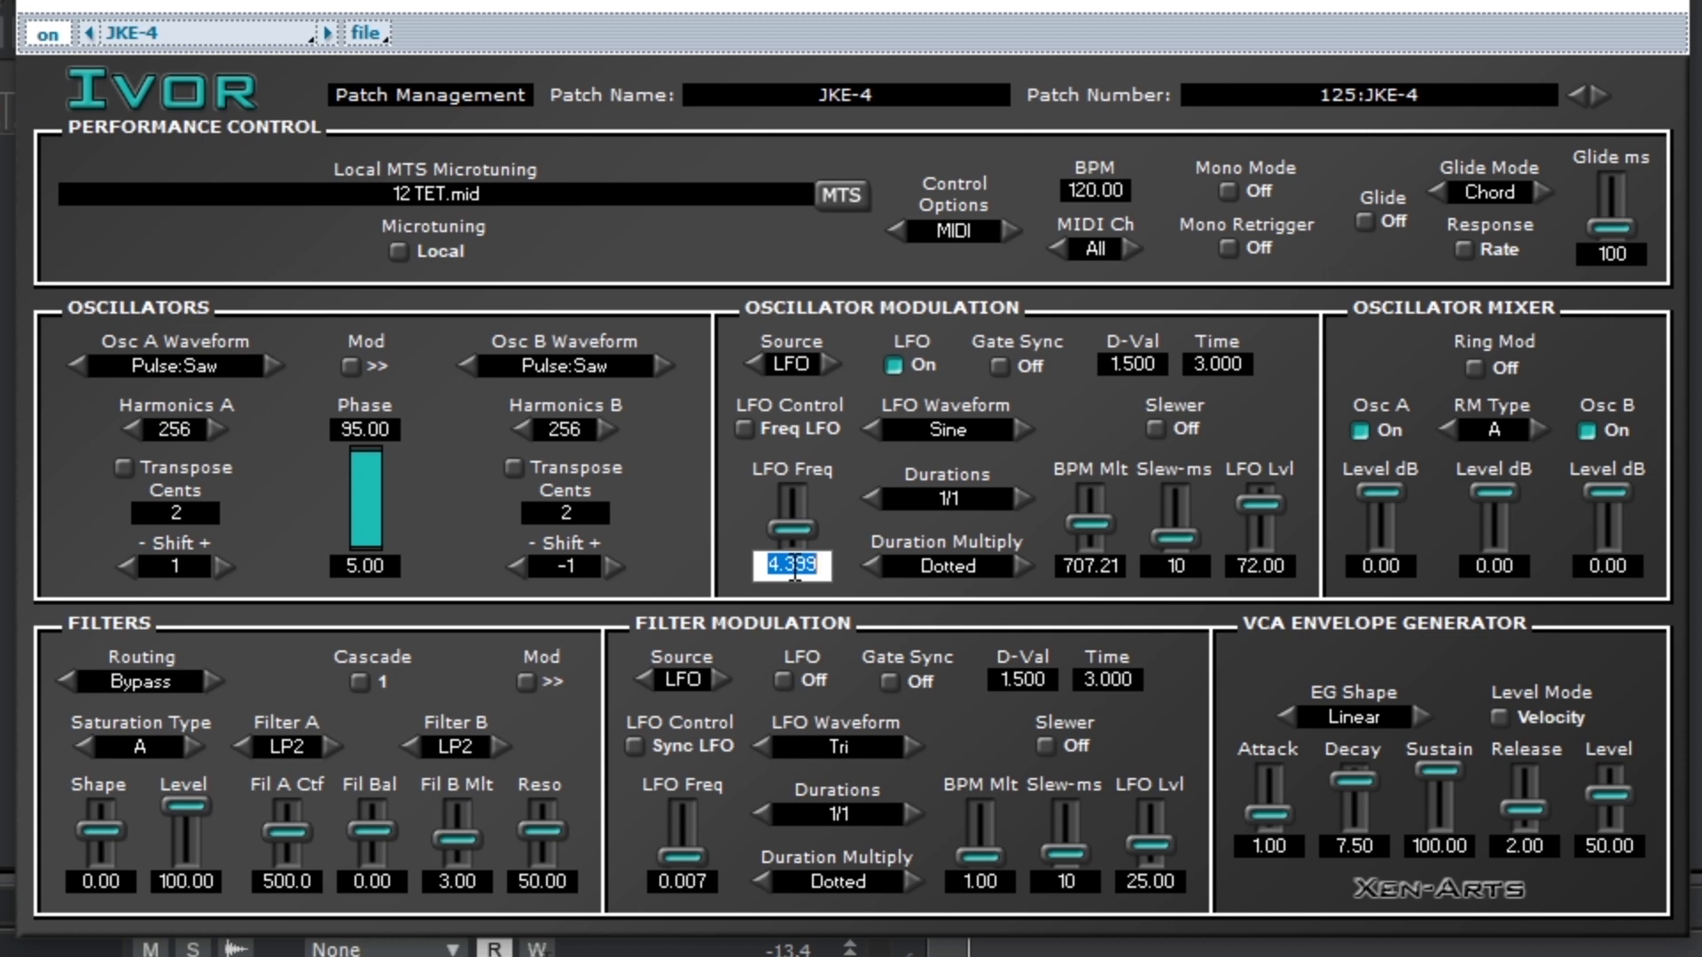
pyautogui.write('.7')
pyautogui.press('Return')
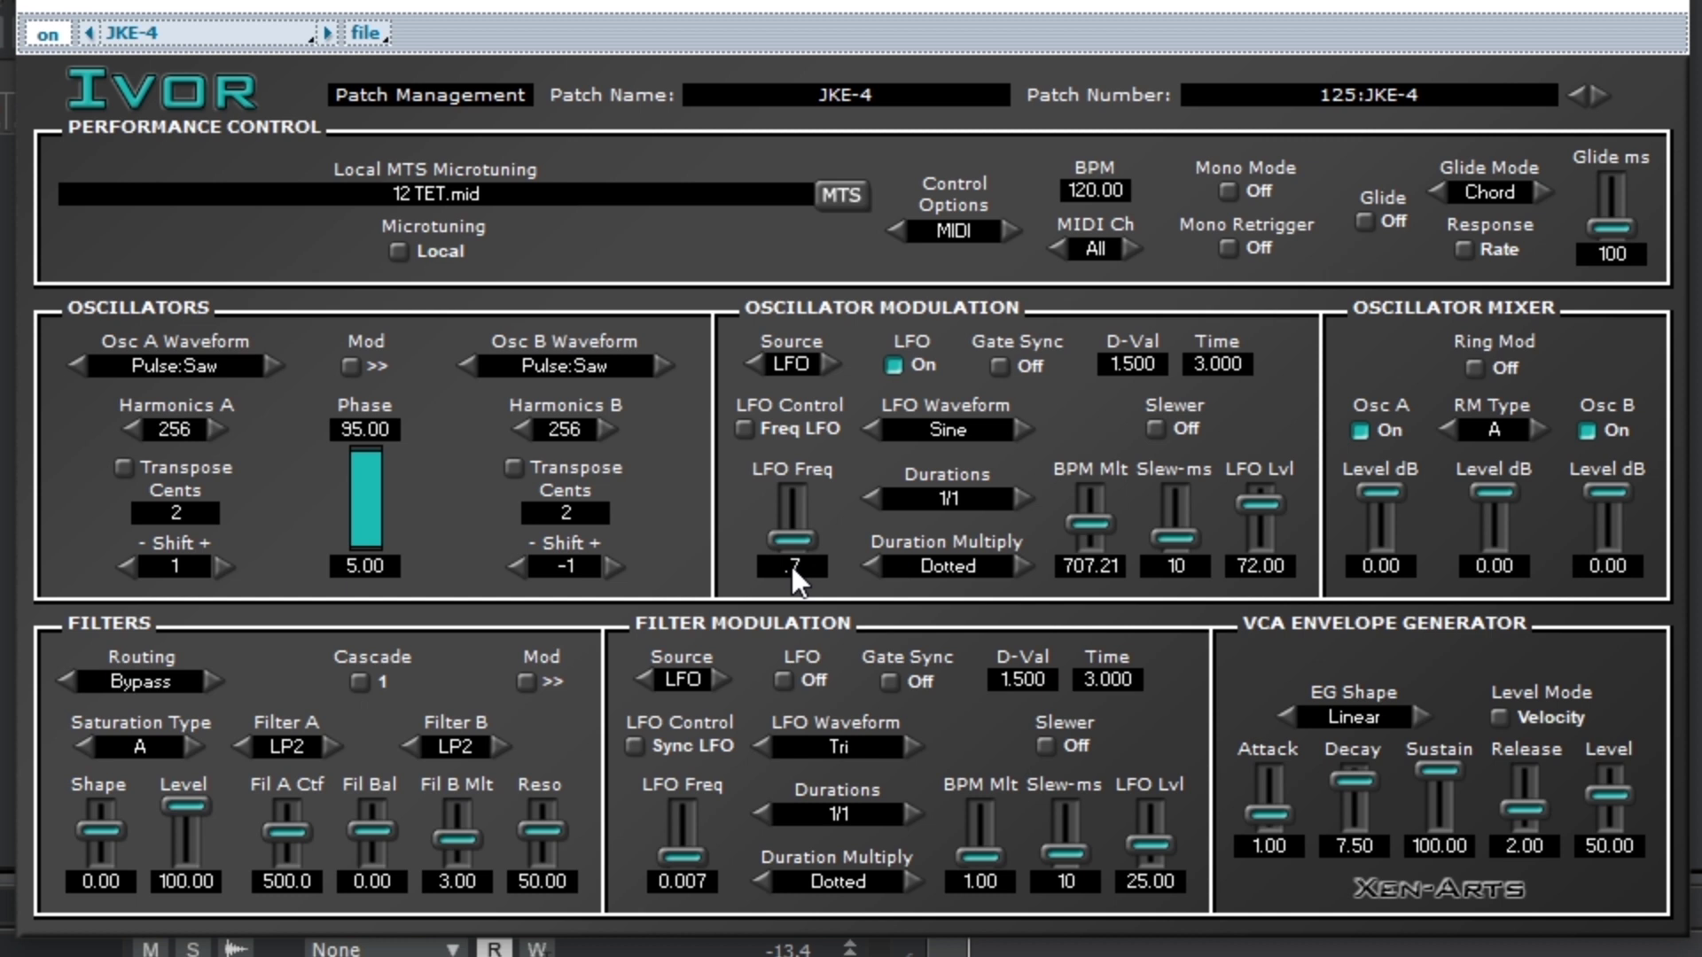
# Set the oscillator LFO frequency to .3 and its level to 100, and narrow the phase range to 91.67 and 10.00
pyautogui.click(791, 568)
pyautogui.write('.3')
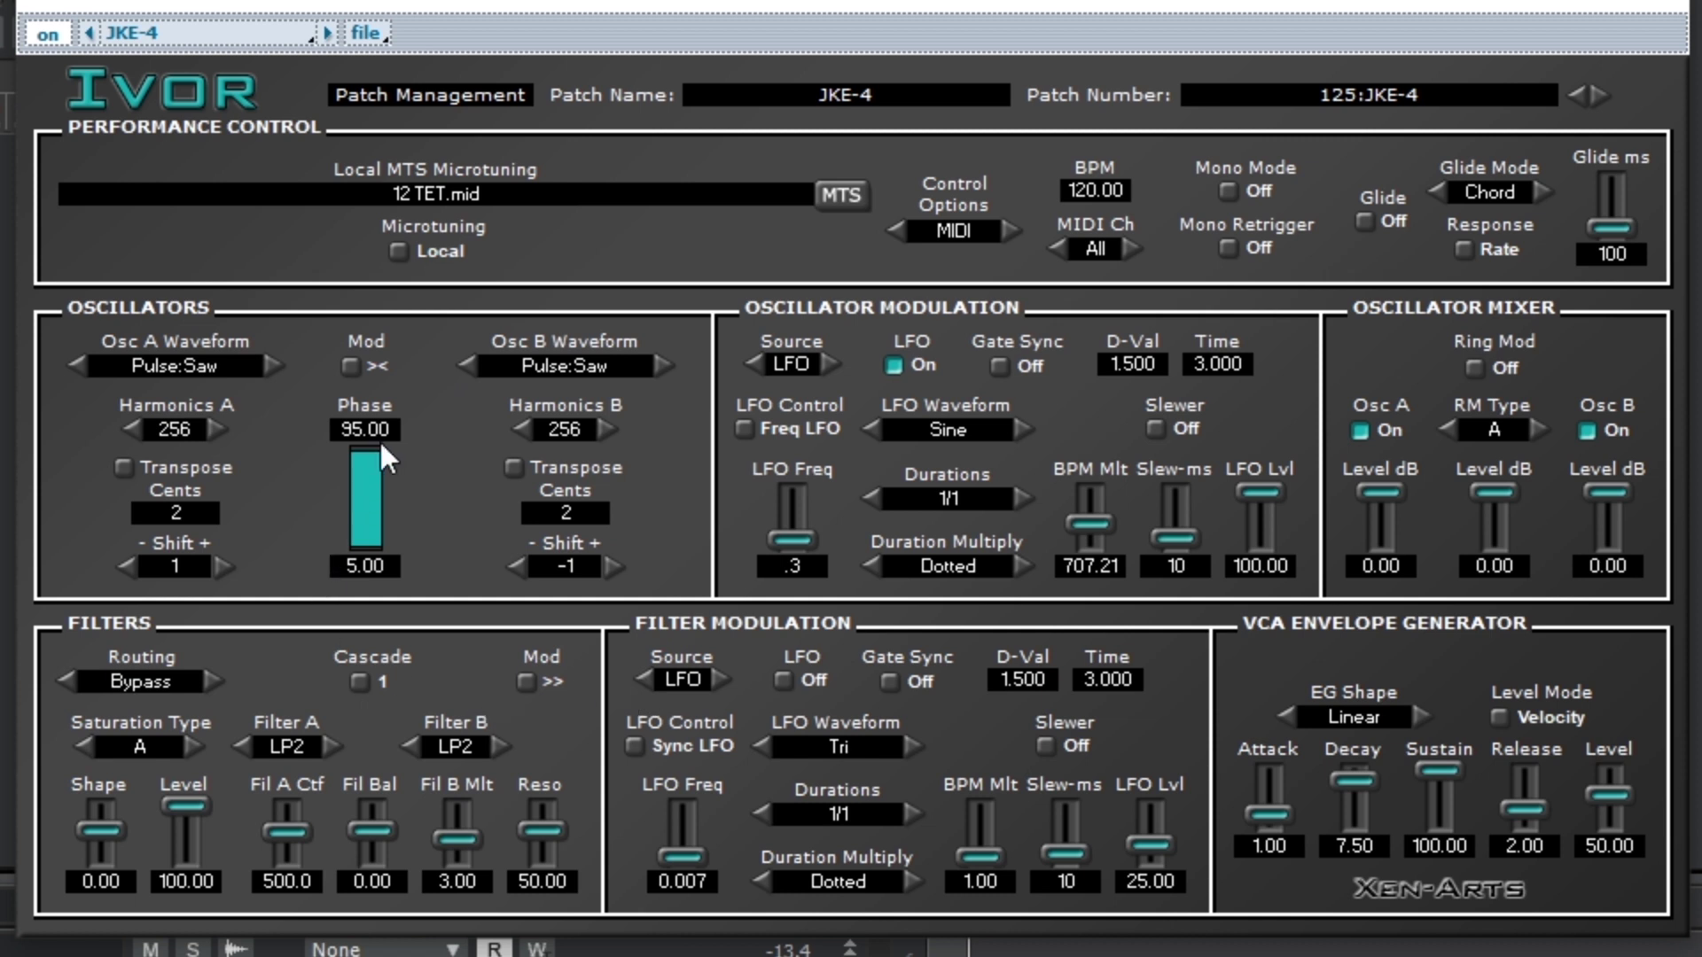
pyautogui.moveTo(380, 440); pyautogui.dragTo(380, 445)
# Show the PITCH control options and turn on vibrato with a frequency of 1.00 and a Vib Mod of 3.50
pyautogui.click(1011, 231)
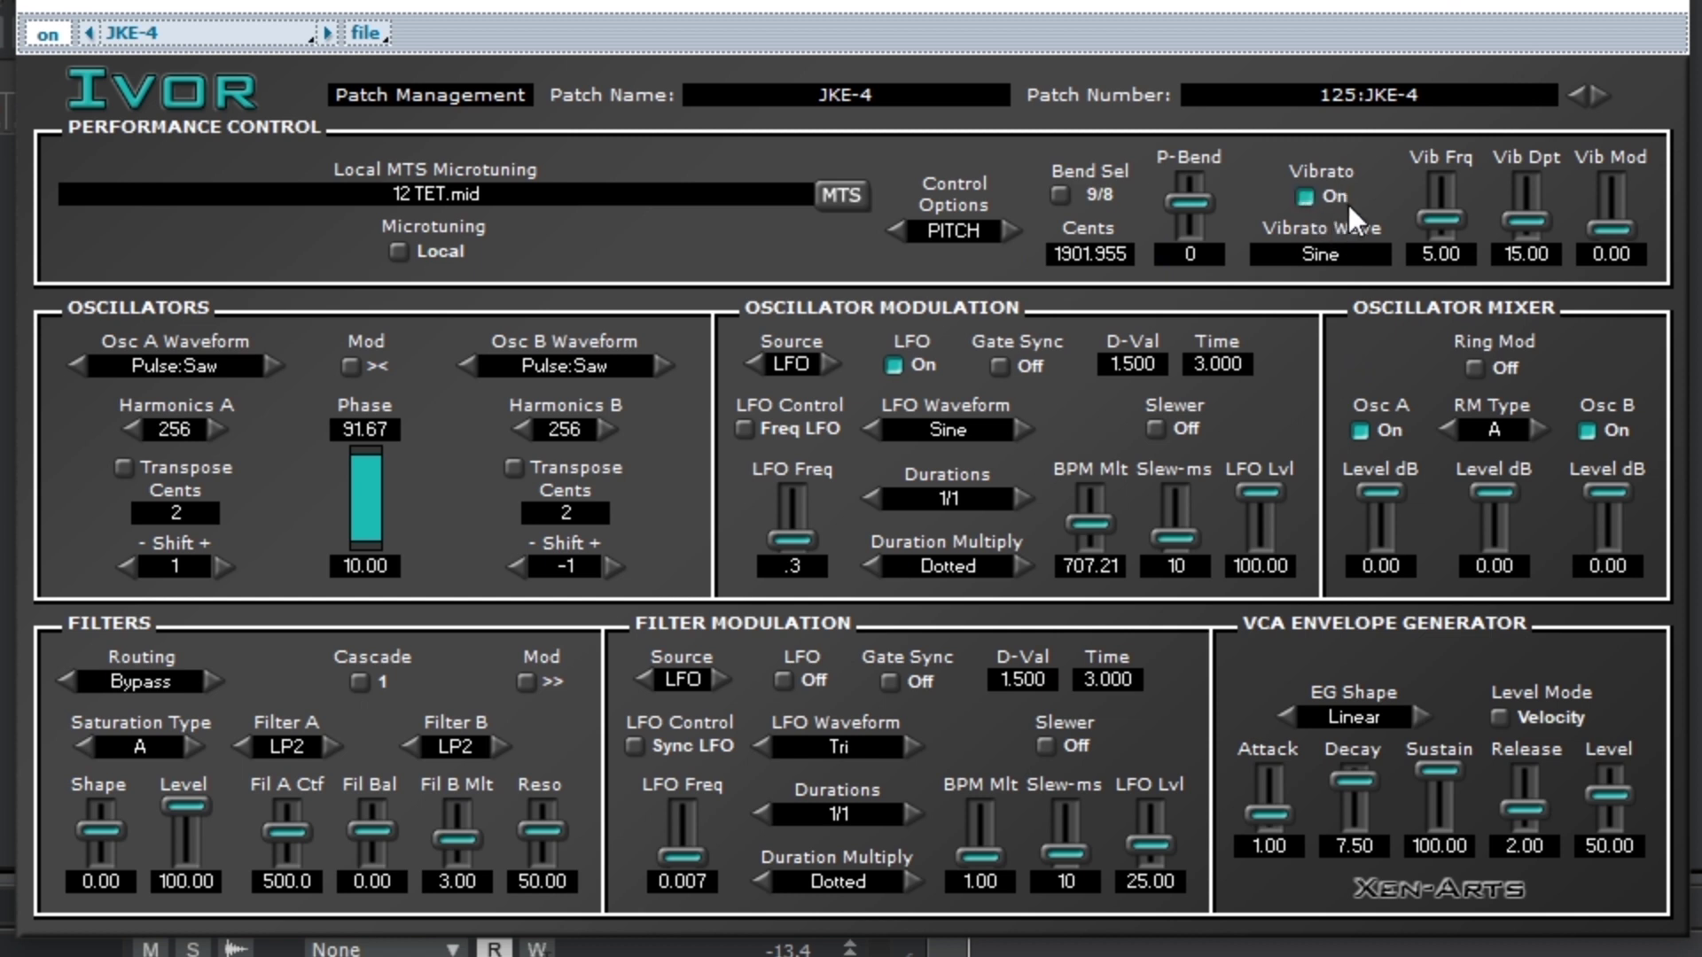
pyautogui.moveTo(1613, 225); pyautogui.dragTo(1608, 163)
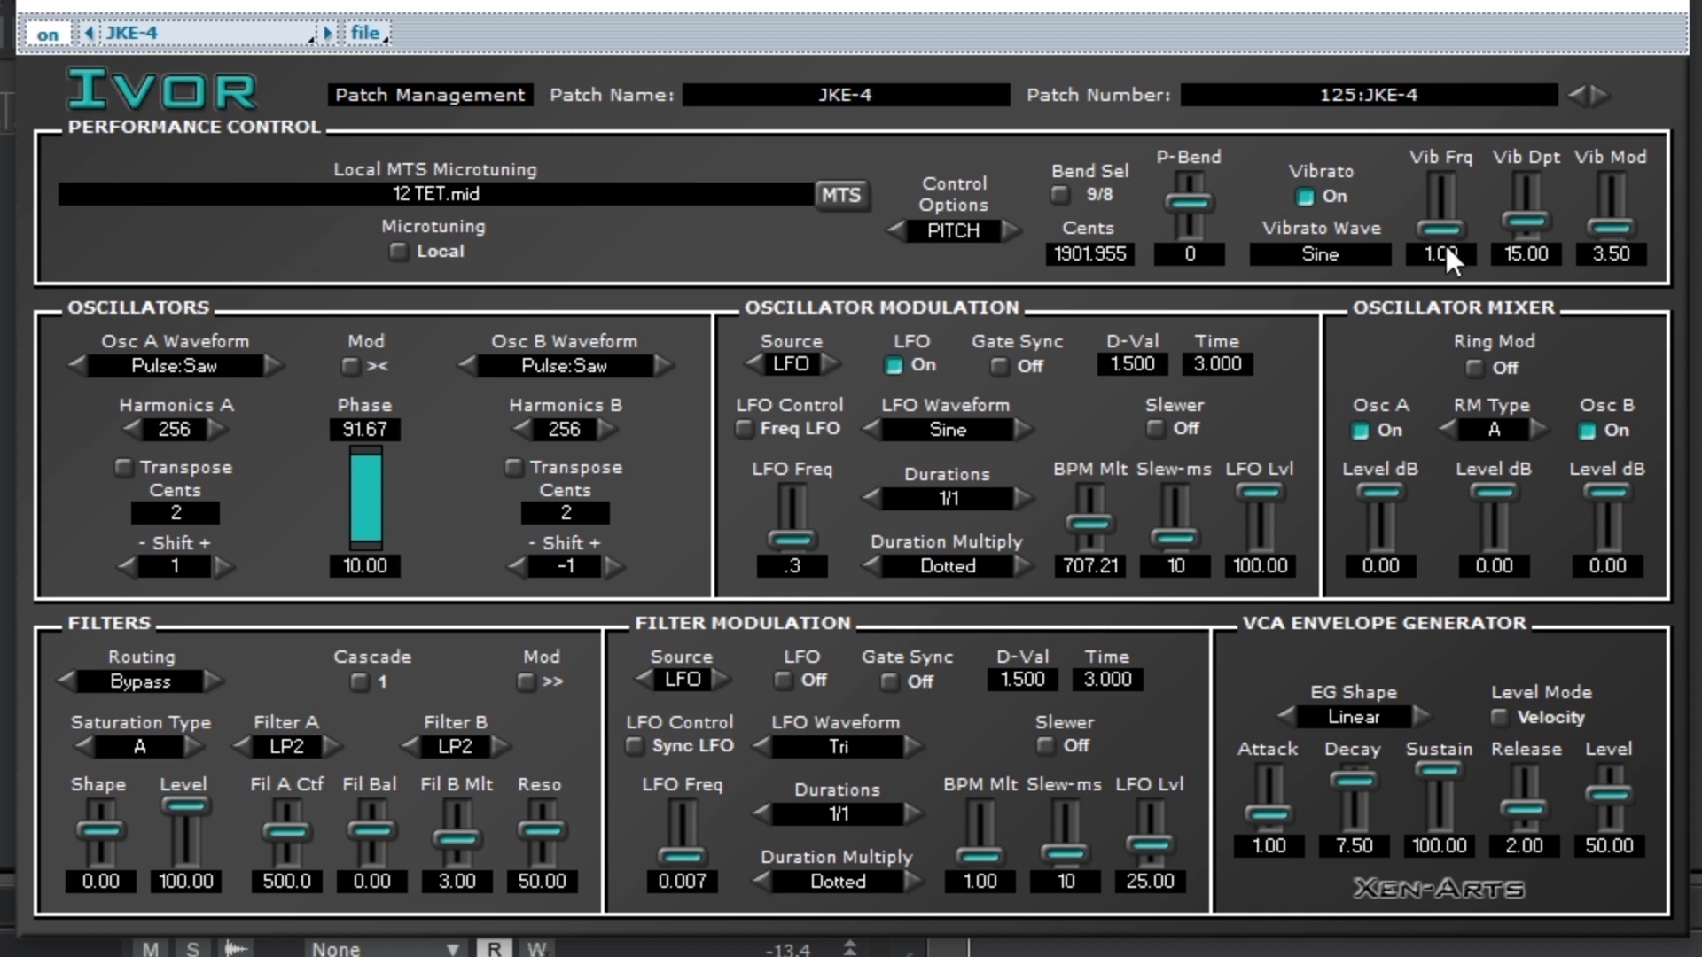
# Switch the oscillator modulation source to PMD and, with Drift on, set the drift depth to about 6.82
pyautogui.click(829, 364)
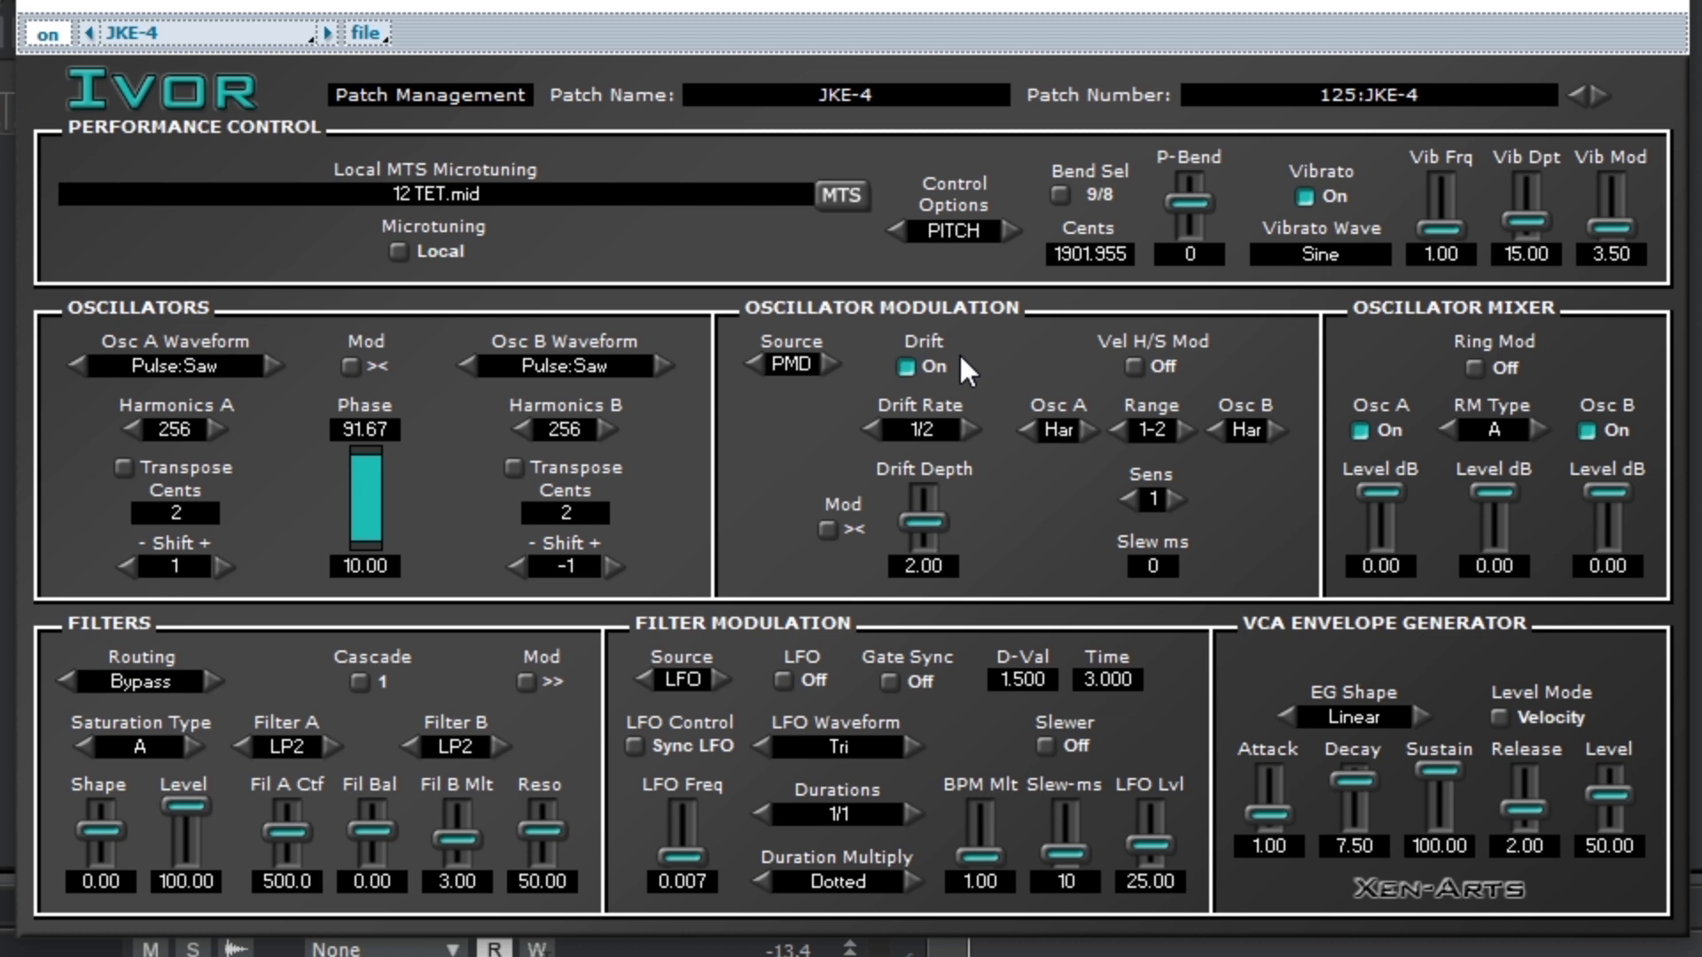
pyautogui.moveTo(927, 519); pyautogui.dragTo(887, 316)
pyautogui.moveTo(925, 498); pyautogui.dragTo(916, 650)
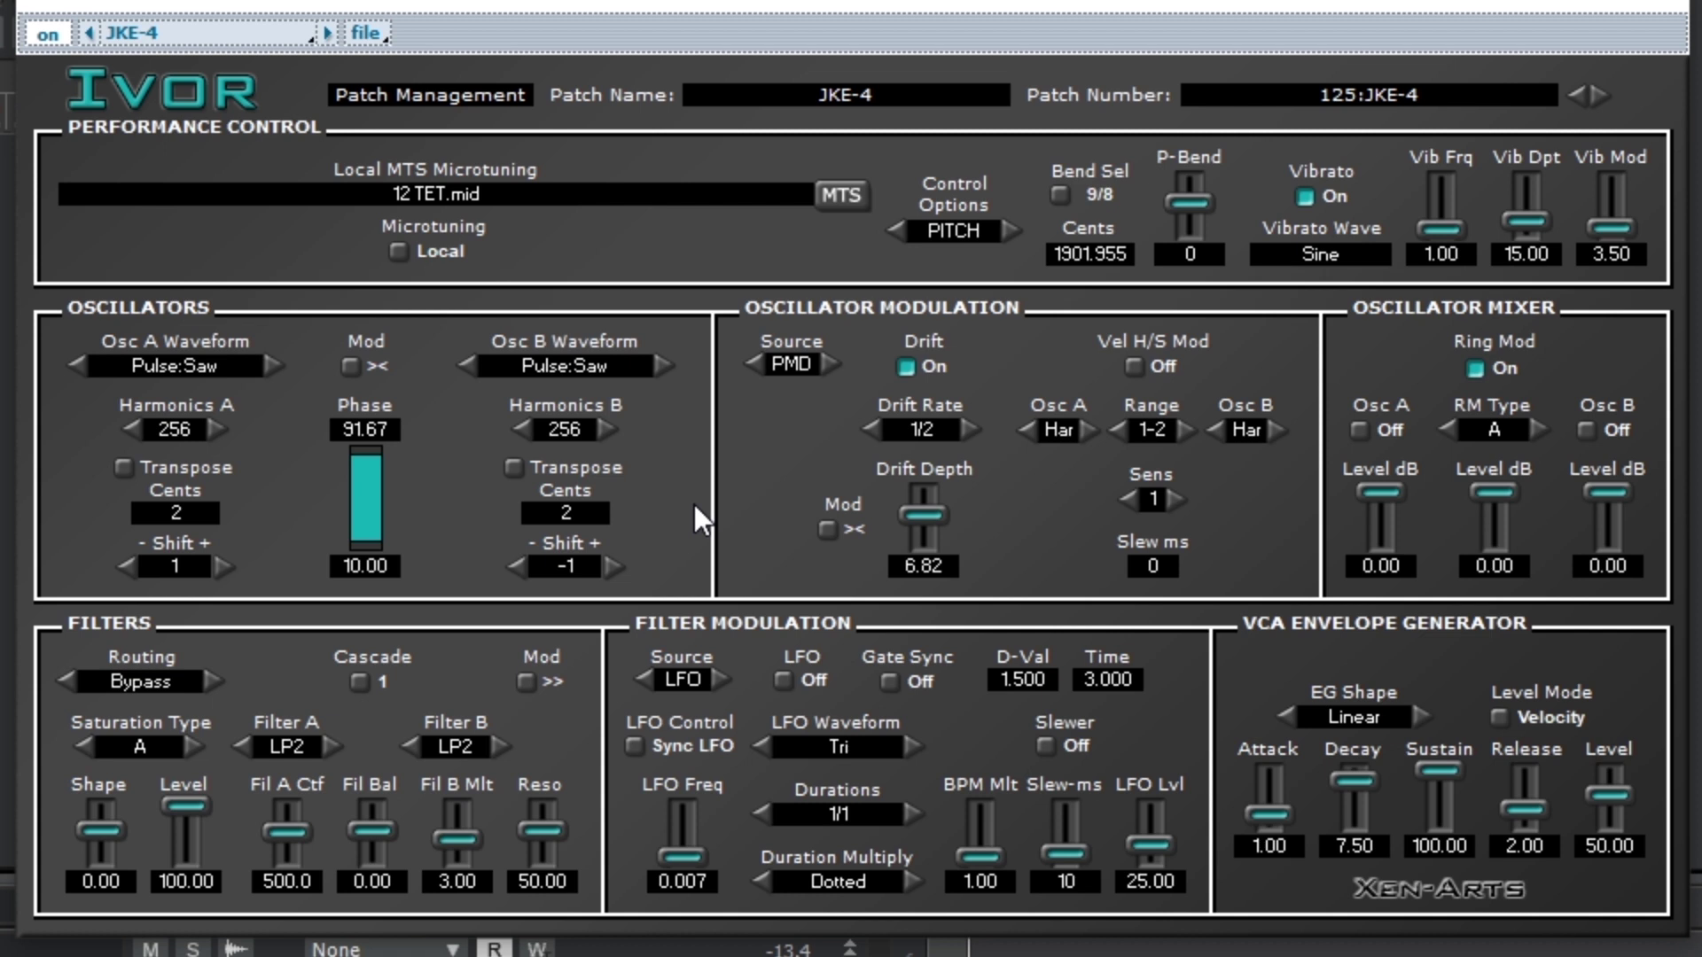
# Set the ring modulation type to D2, and turn Ring Mod off with Osc A and Osc B on
pyautogui.click(1523, 422)
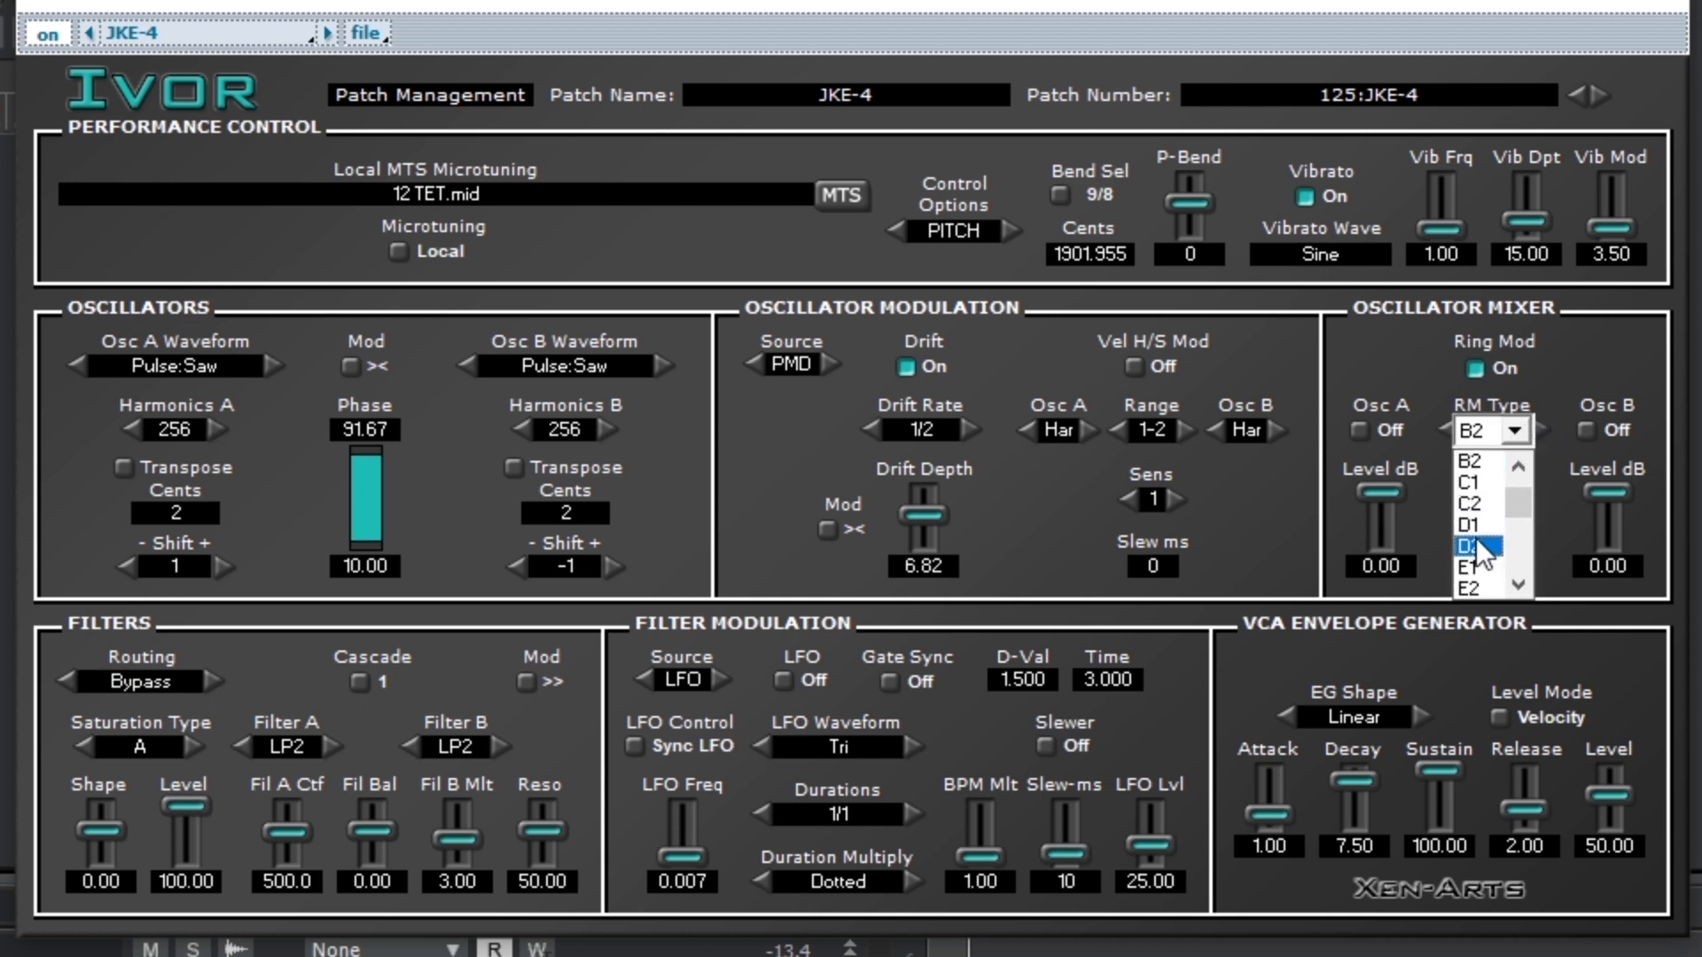
pyautogui.click(1477, 546)
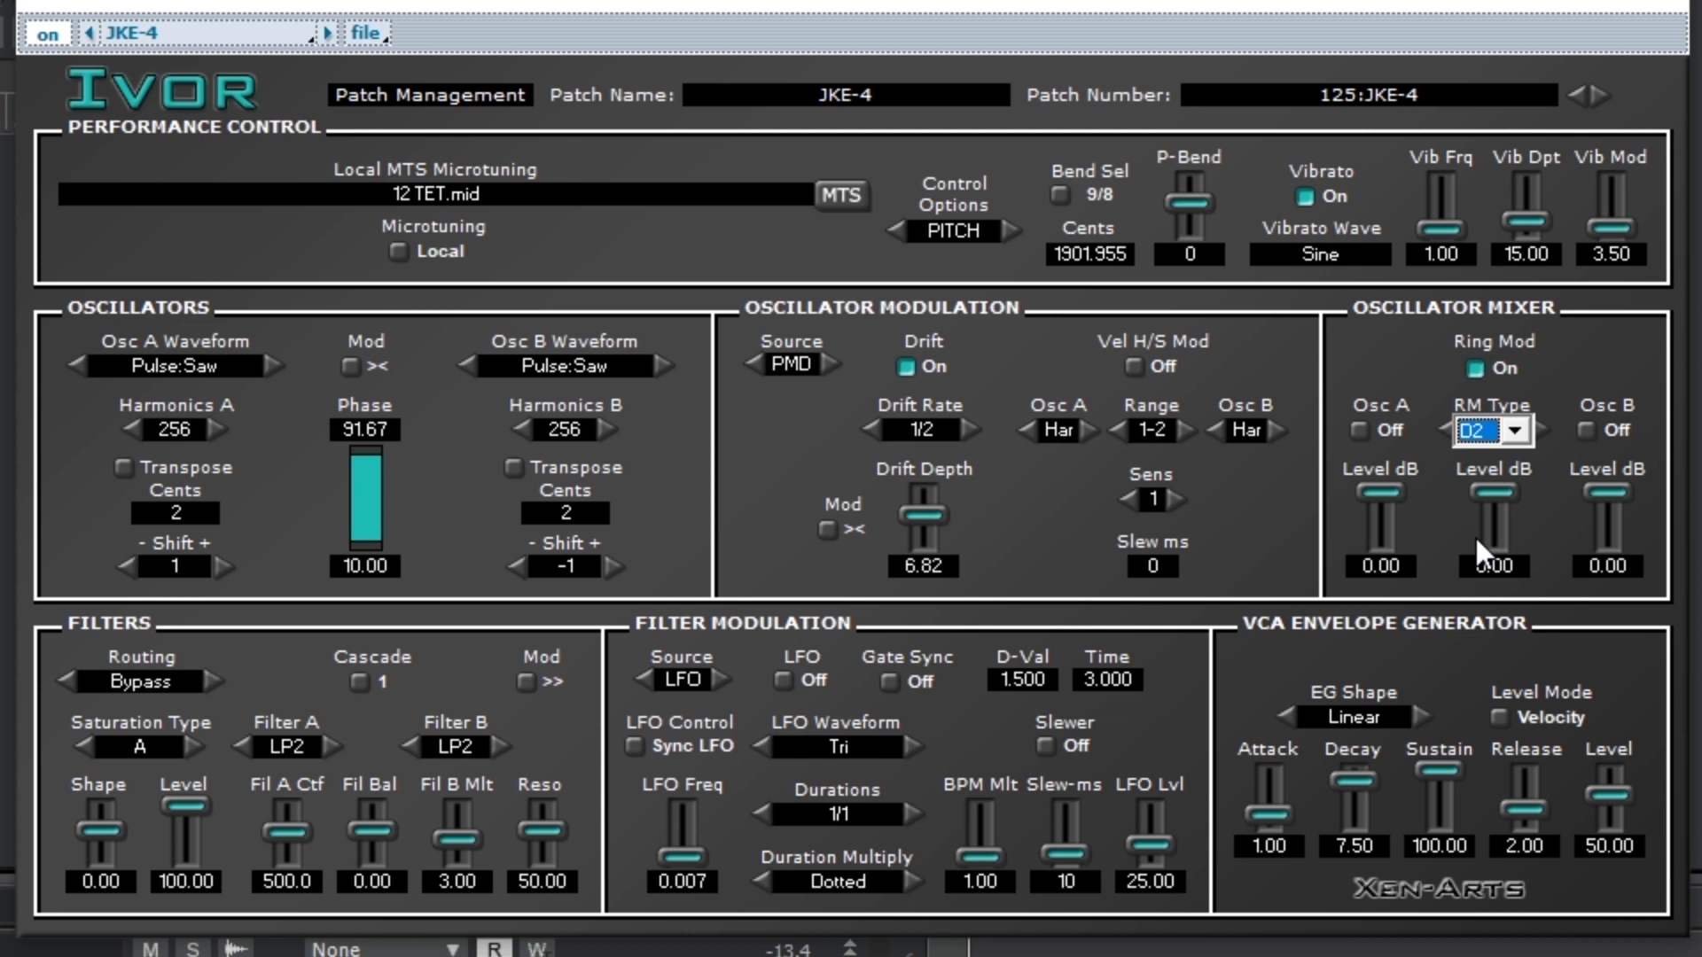
pyautogui.click(1519, 427)
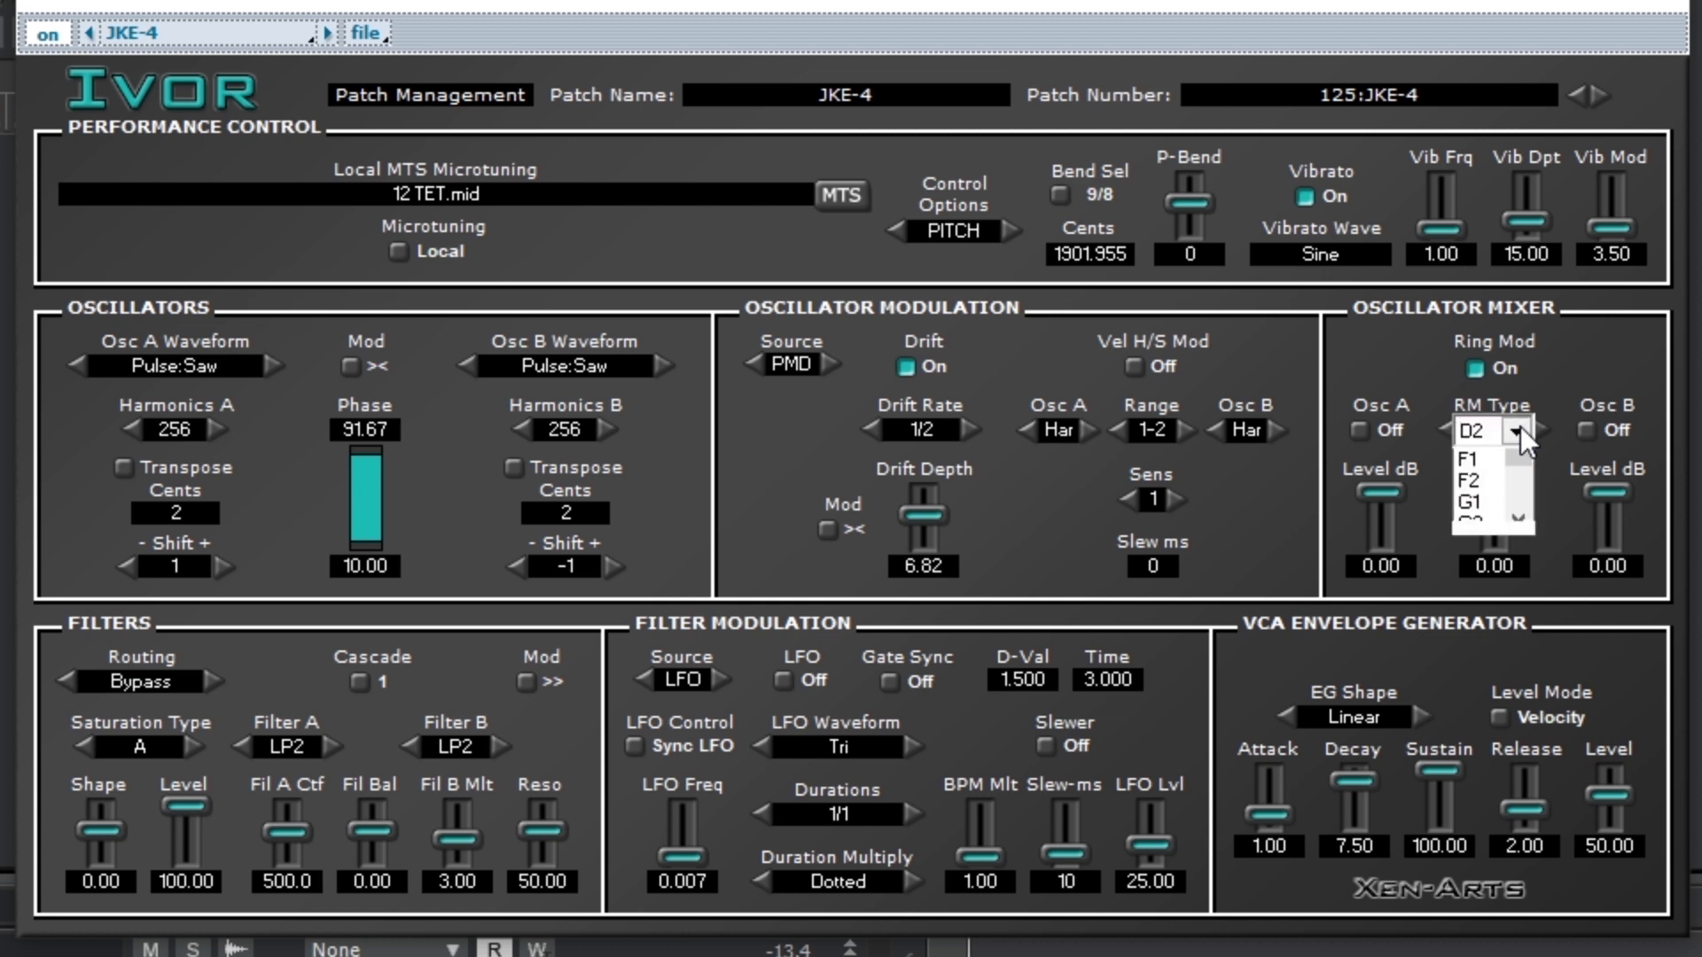
pyautogui.click(1524, 368)
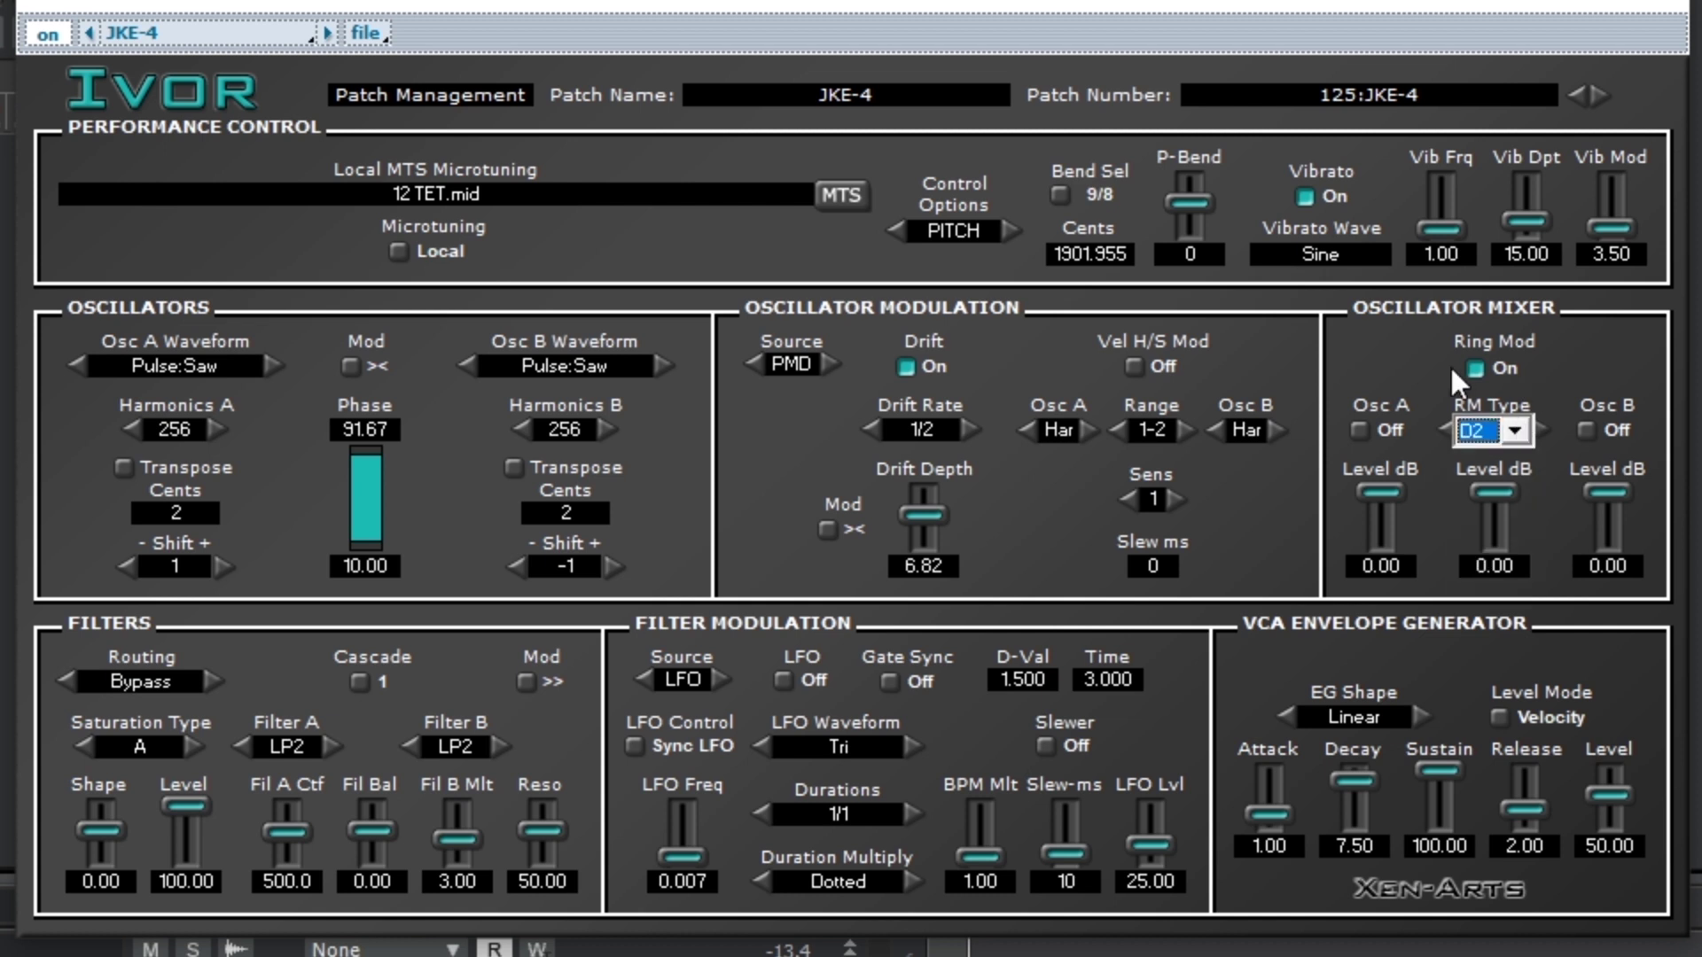
pyautogui.click(1474, 366)
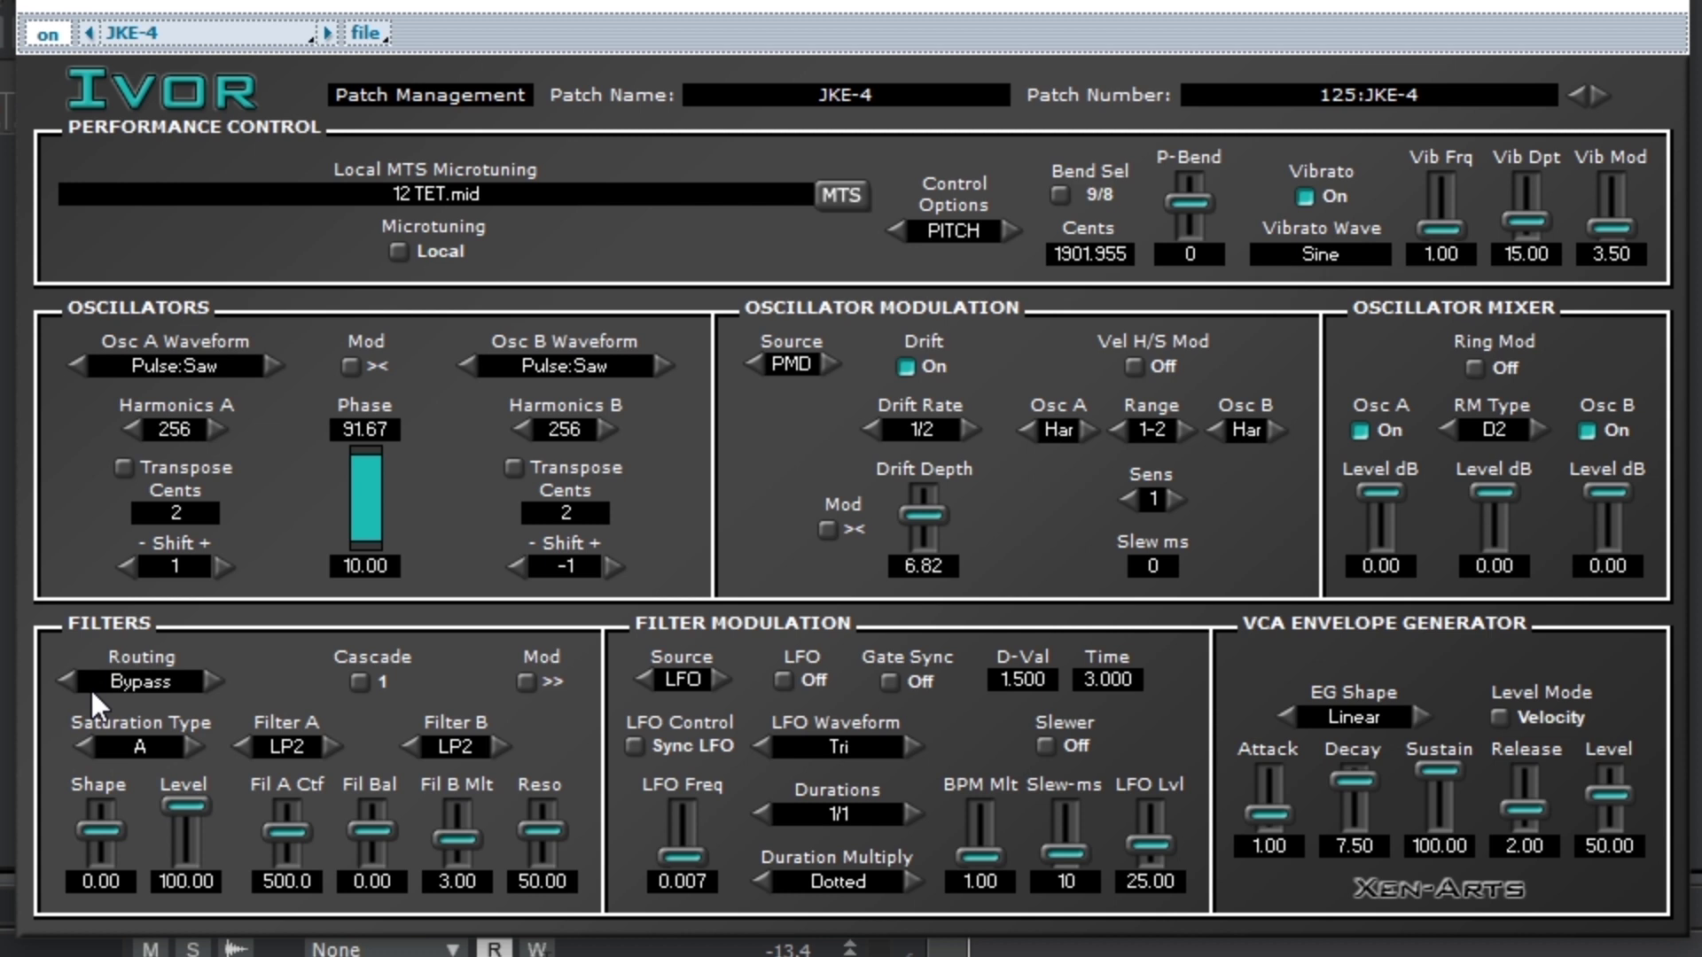
# Route the filters as Sat + Filters, with resonance at 81.00 and the Filter A cutoff at about 463.0
pyautogui.click(158, 685)
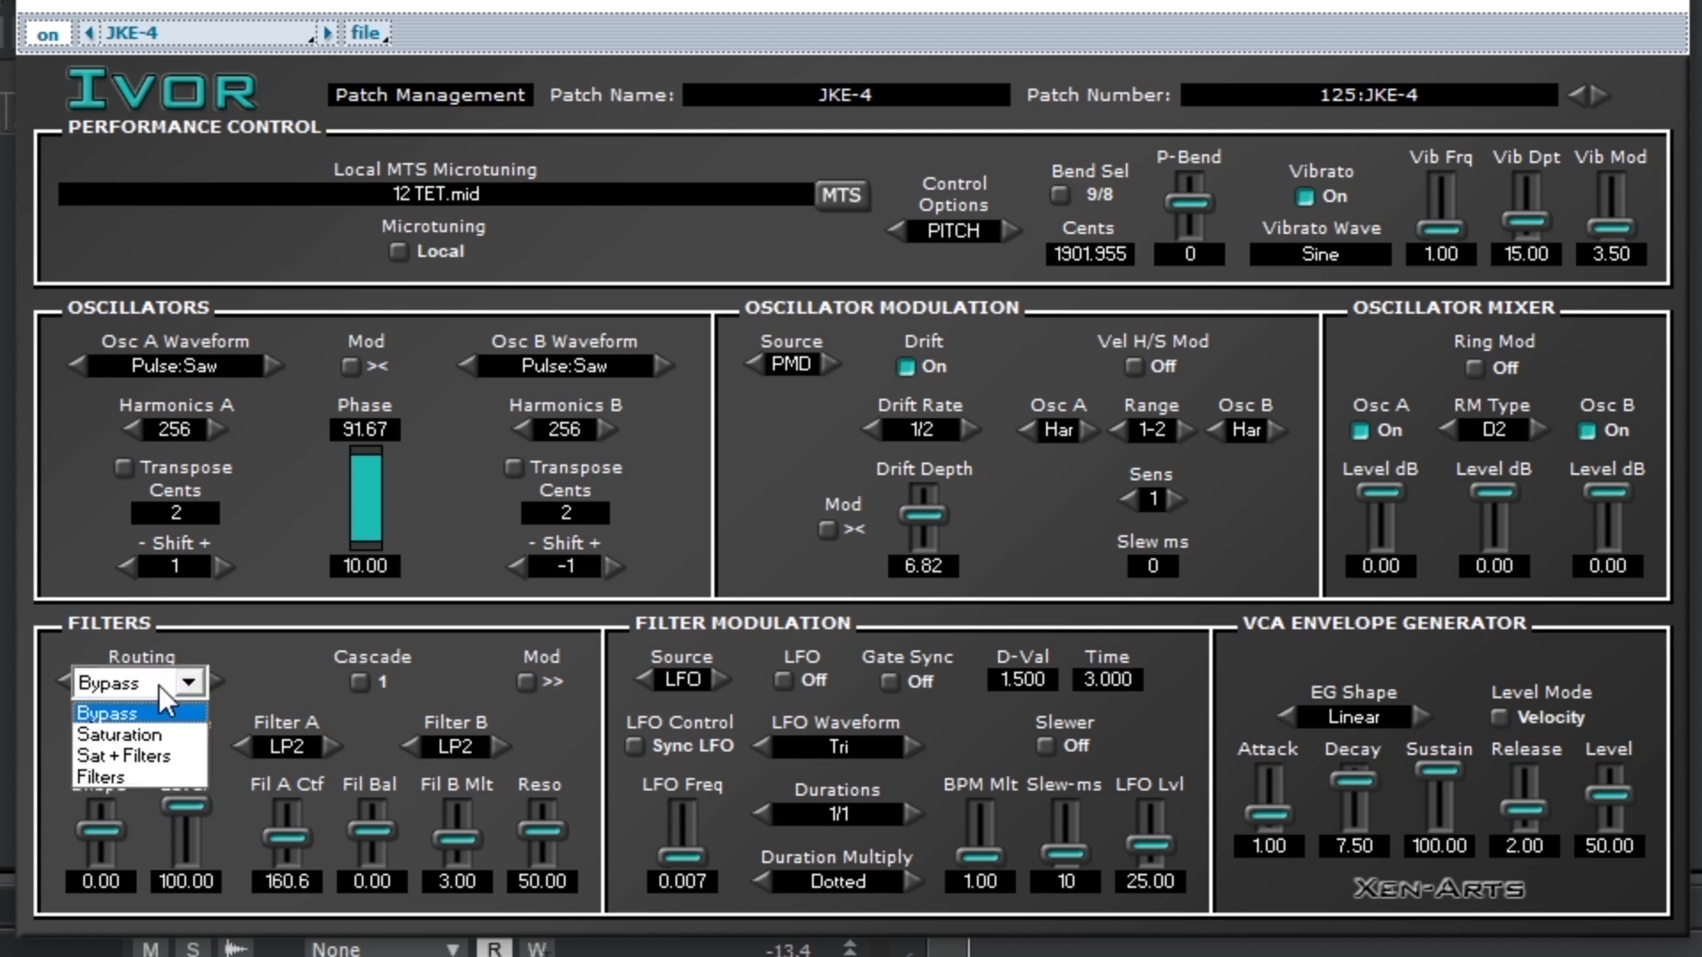
pyautogui.click(134, 756)
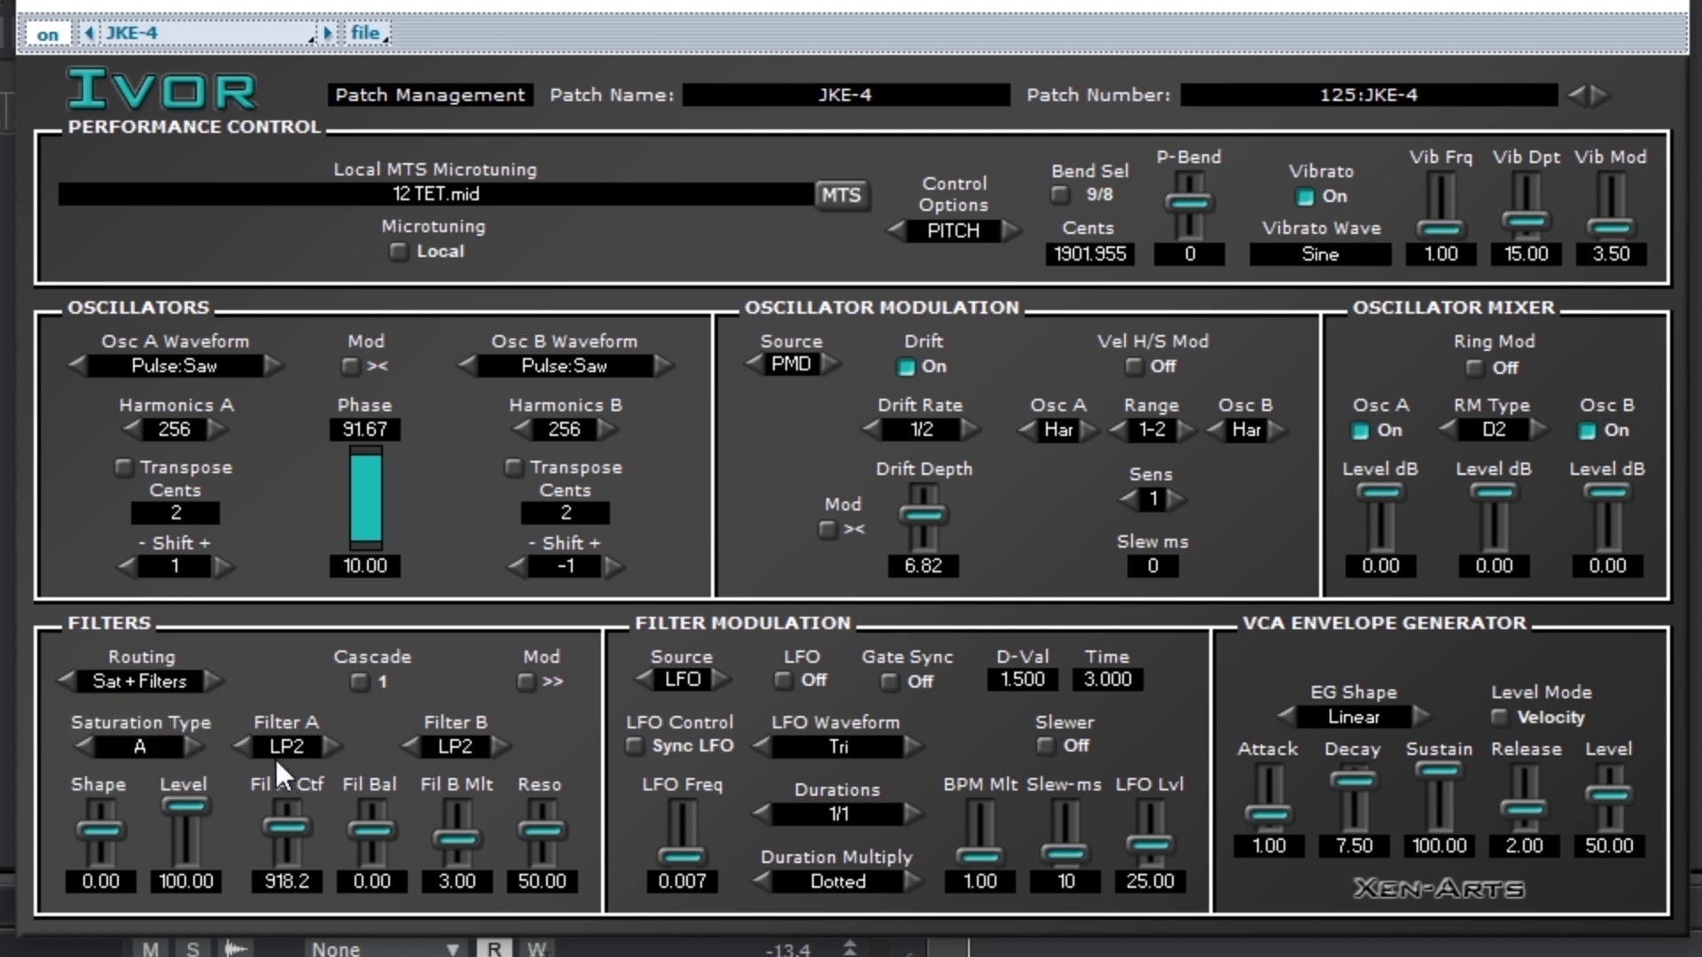
pyautogui.moveTo(540, 824); pyautogui.dragTo(523, 714)
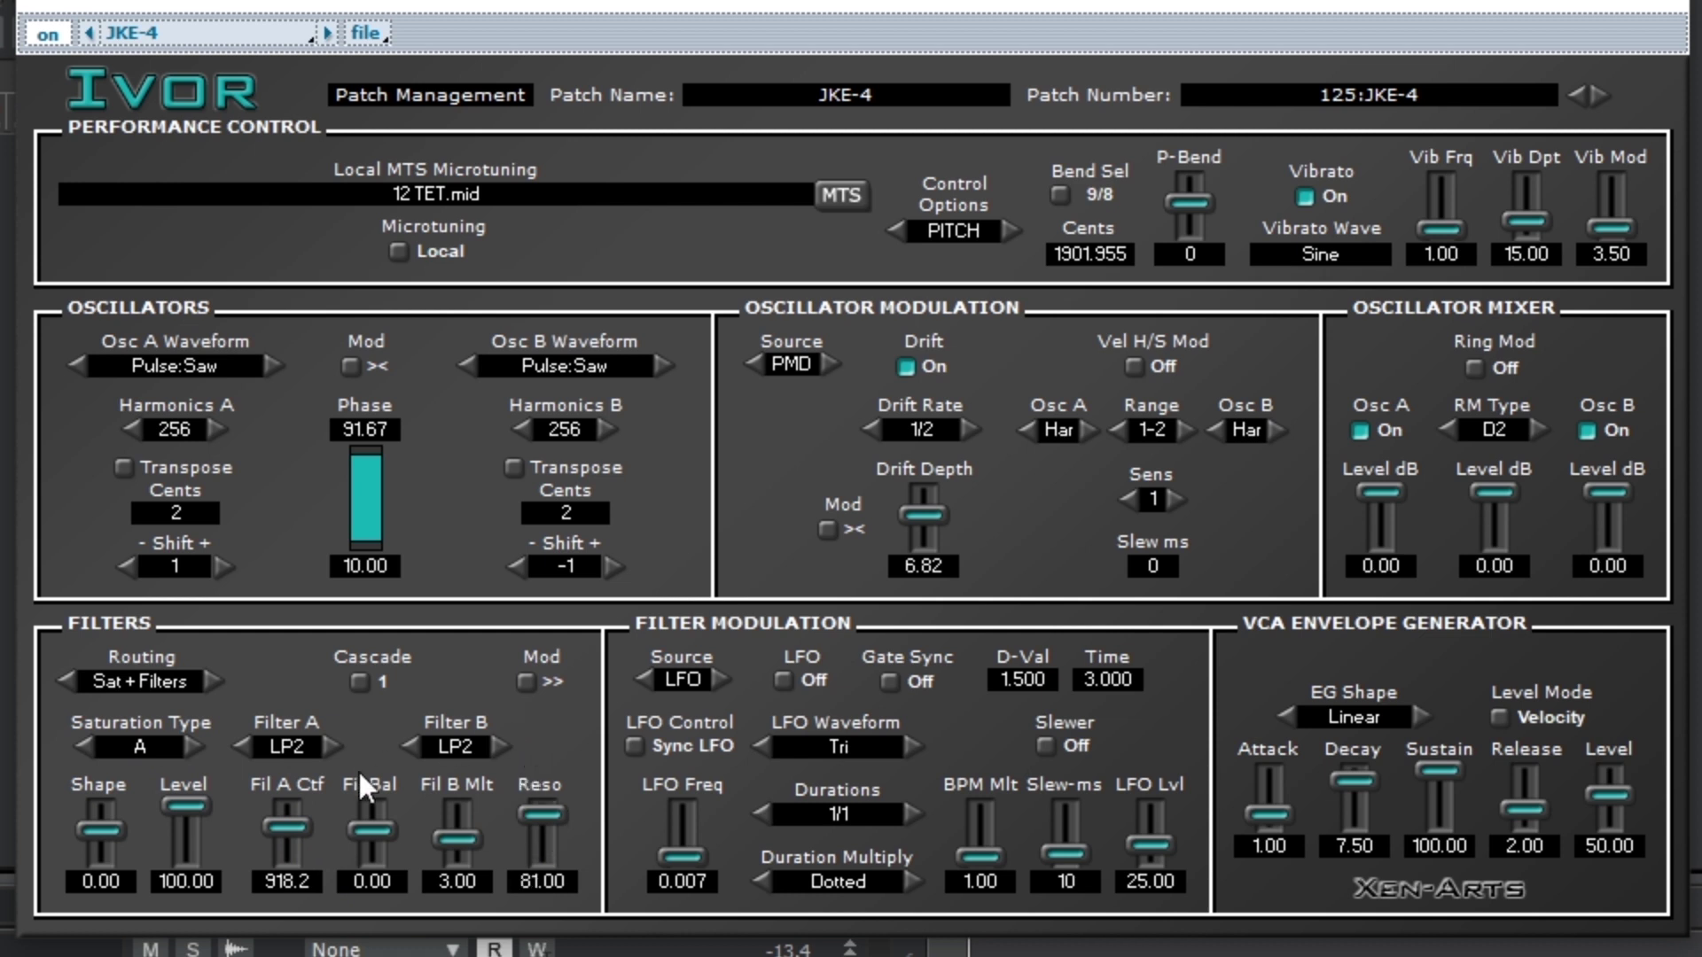
pyautogui.moveTo(279, 825); pyautogui.dragTo(283, 835)
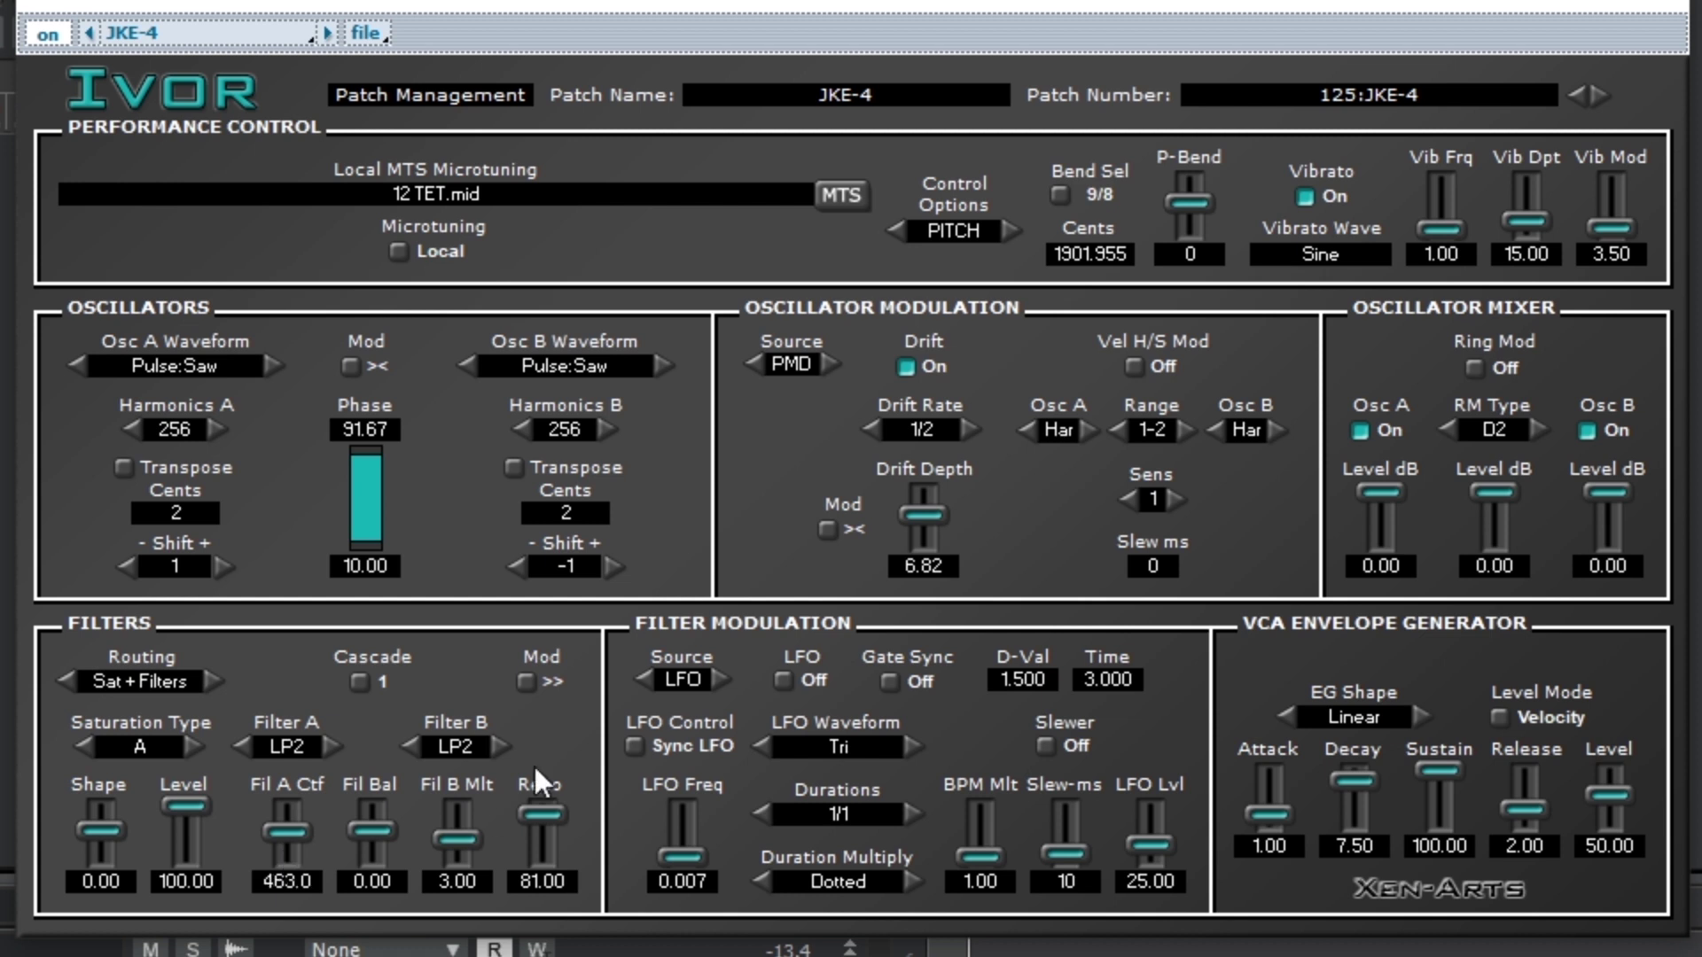
# Set Filter A to LP4 and the saturation type to E with a shape of 3.00
pyautogui.click(296, 736)
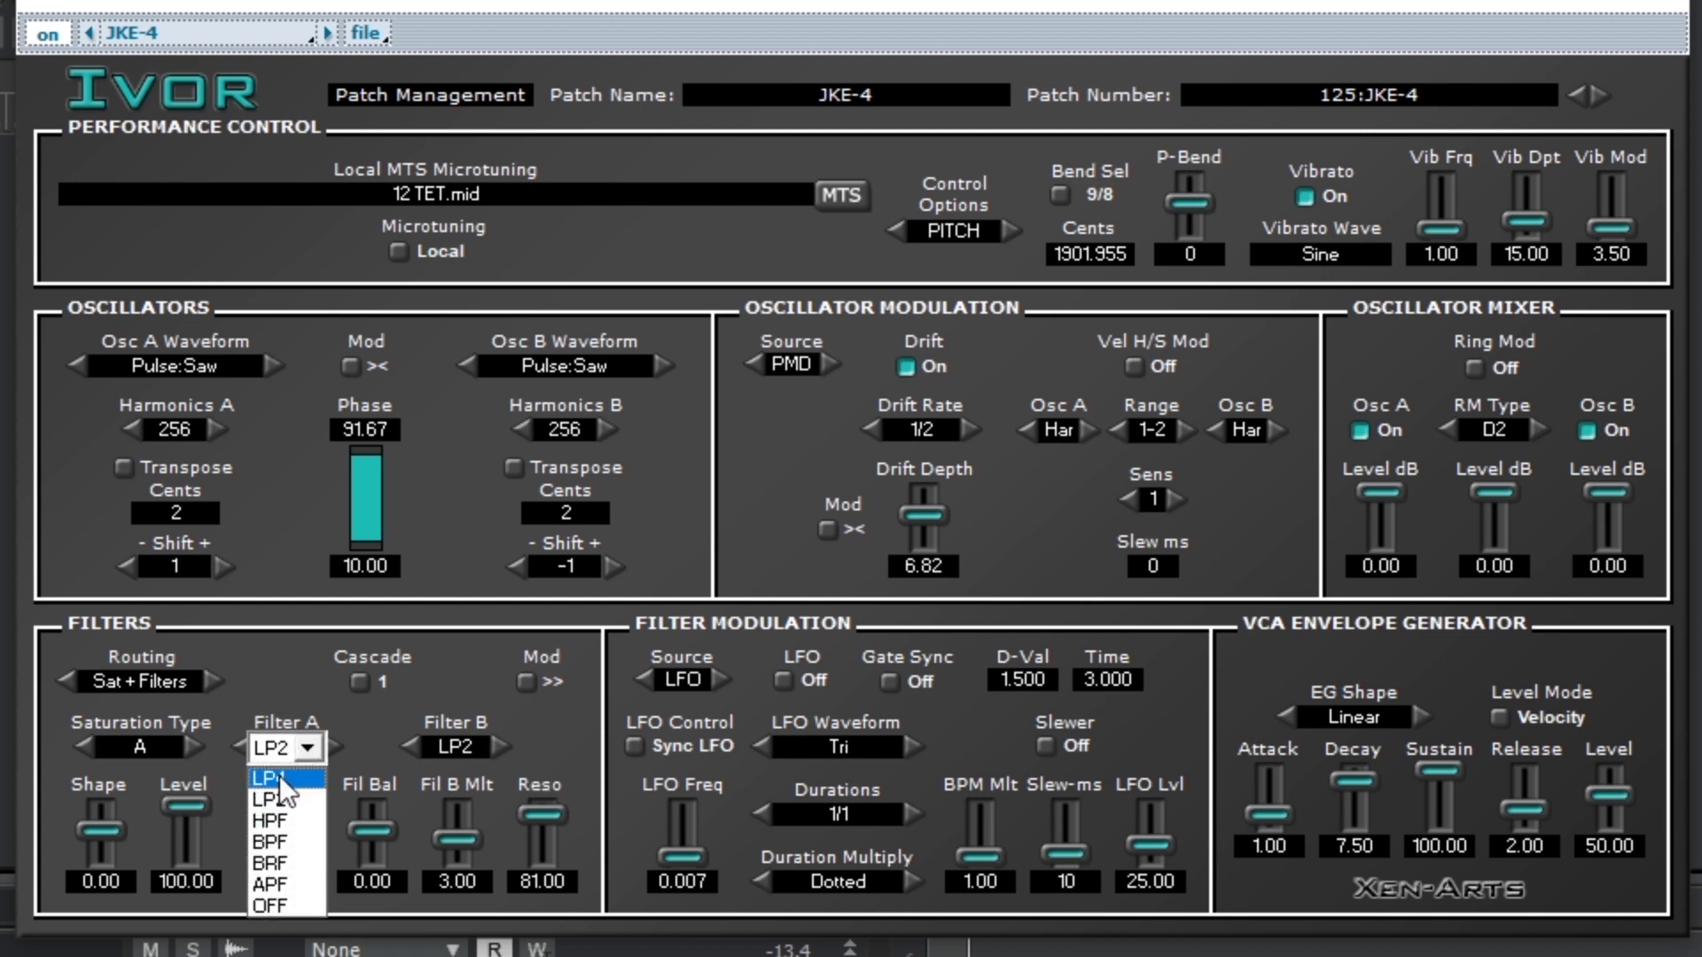
pyautogui.click(279, 776)
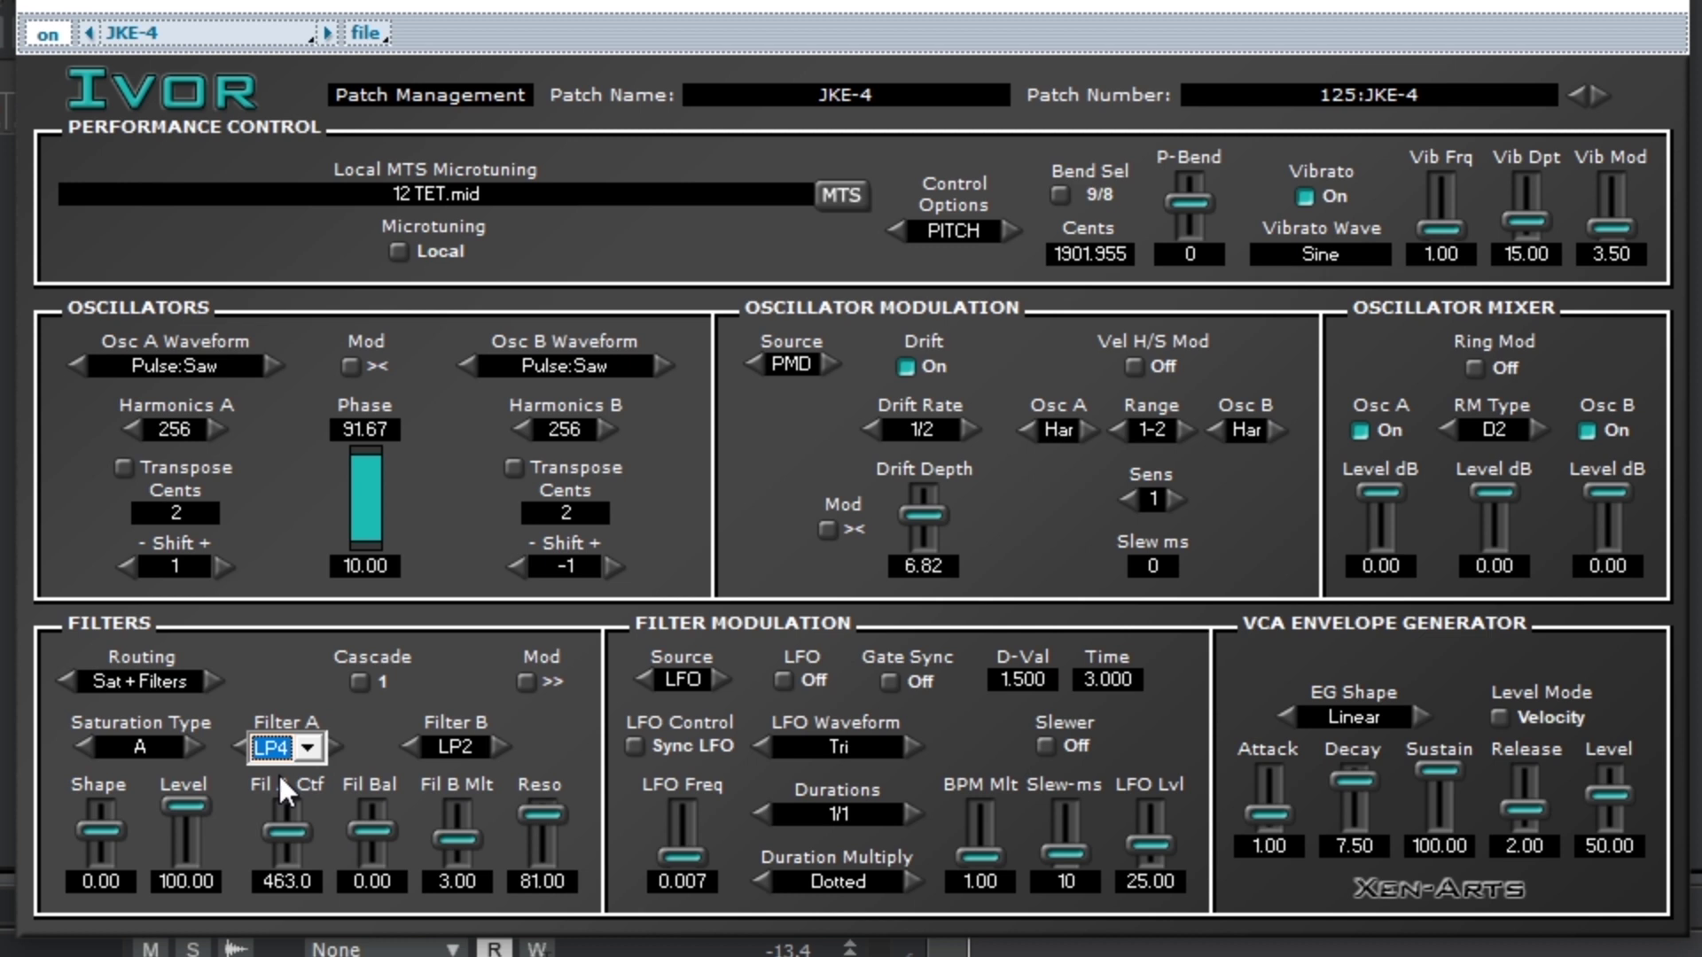
pyautogui.click(140, 747)
pyautogui.click(107, 861)
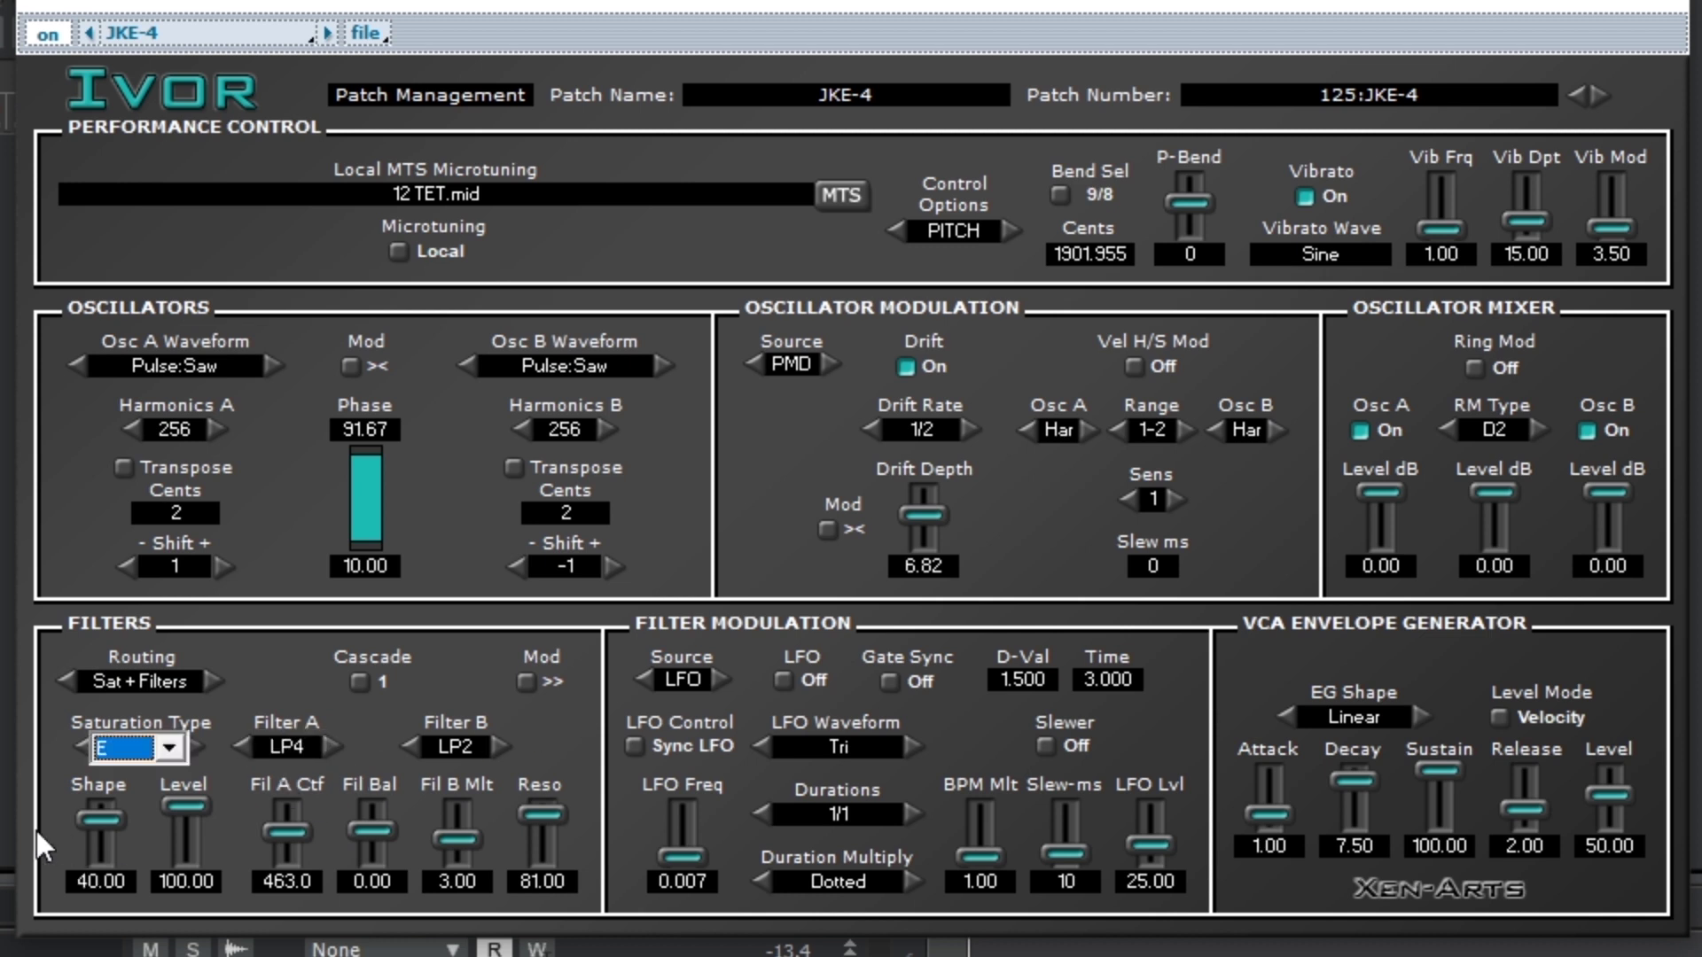
pyautogui.moveTo(99, 872); pyautogui.dragTo(98, 899)
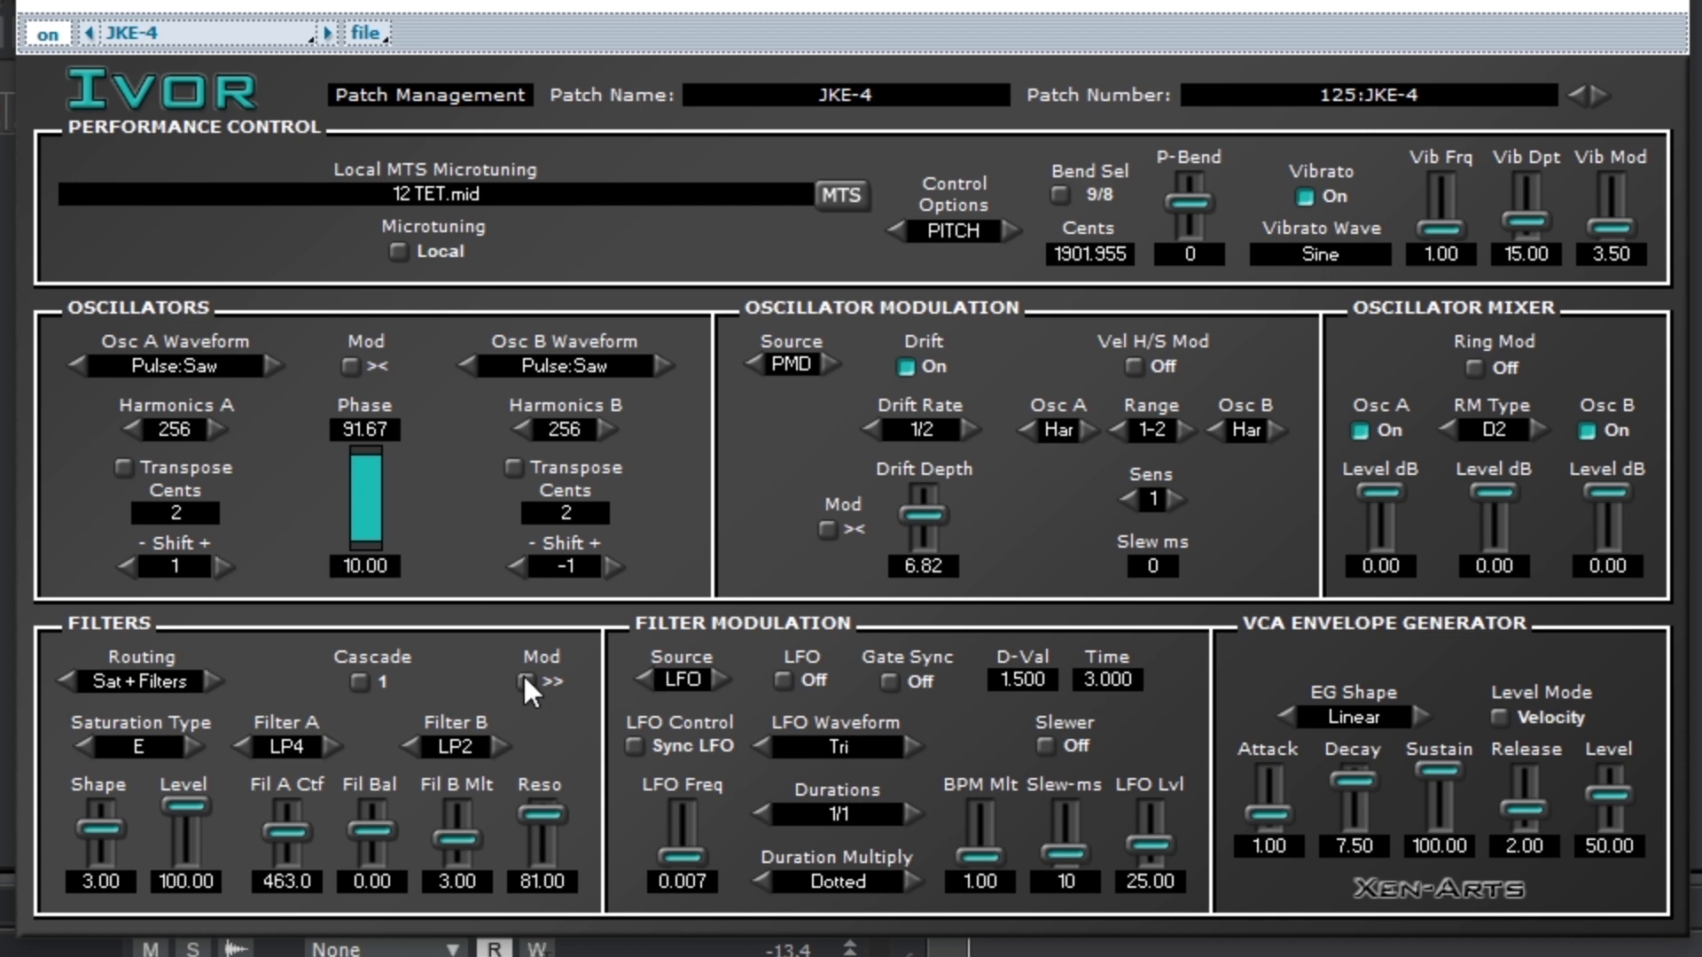
# Switch the oscillator modulation source to LFO and the filter modulation source to FEG with its EG on
pyautogui.click(829, 363)
pyautogui.click(829, 363)
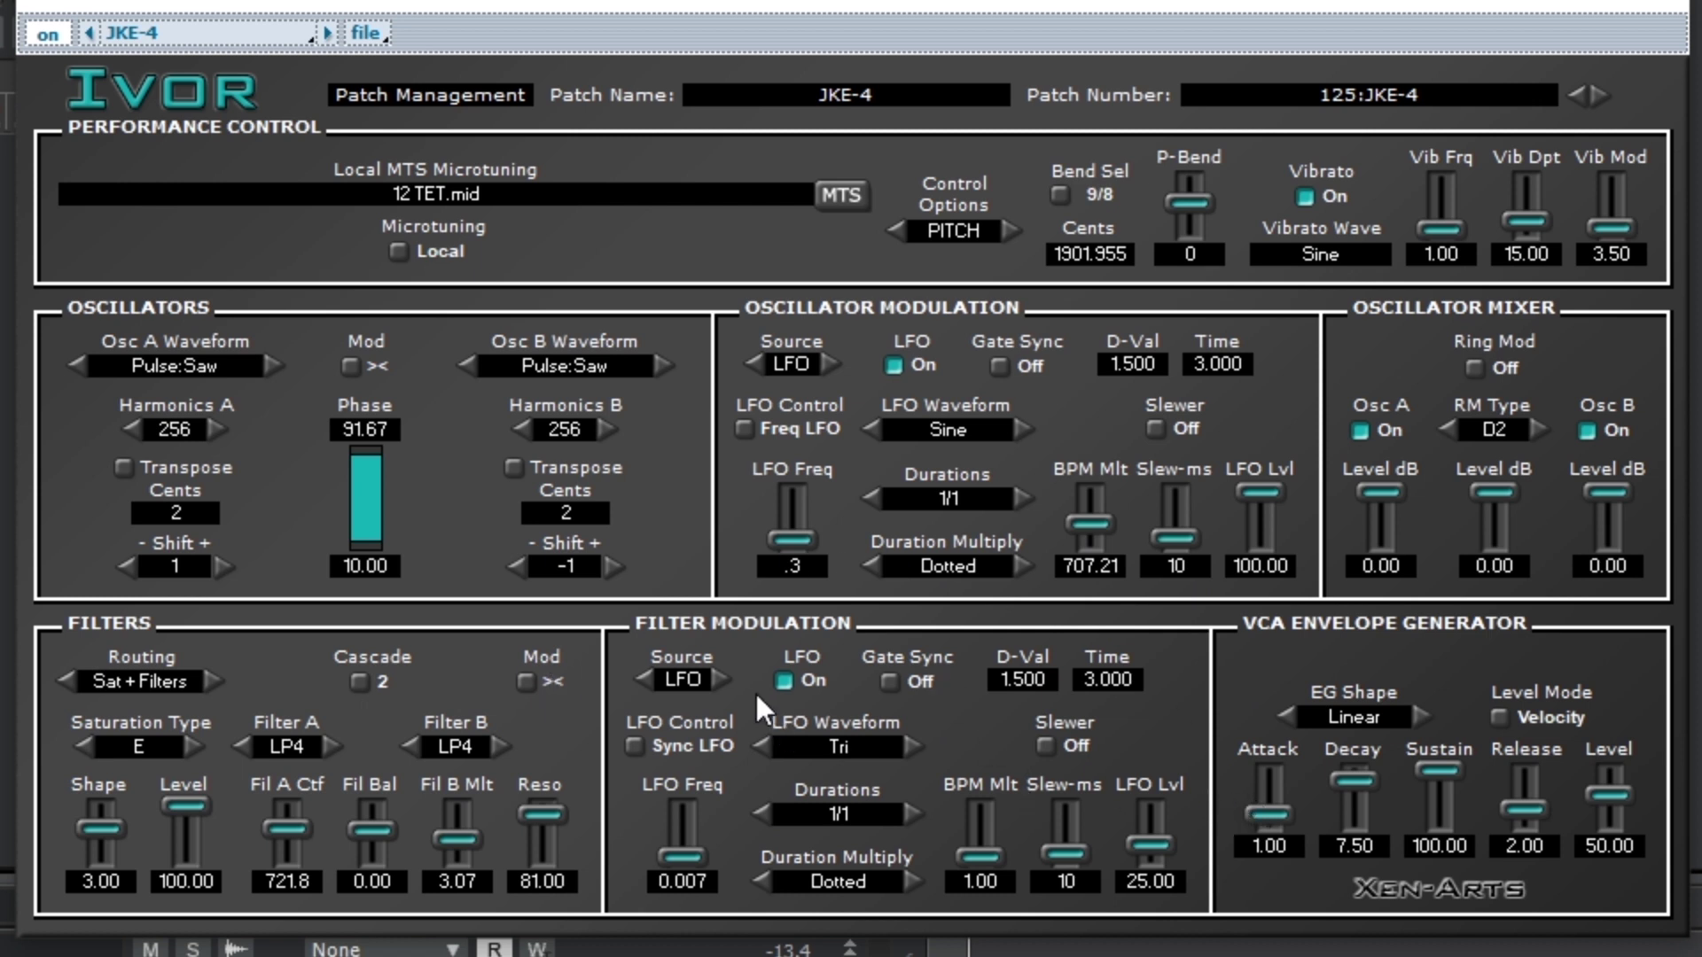
pyautogui.click(718, 680)
pyautogui.click(717, 678)
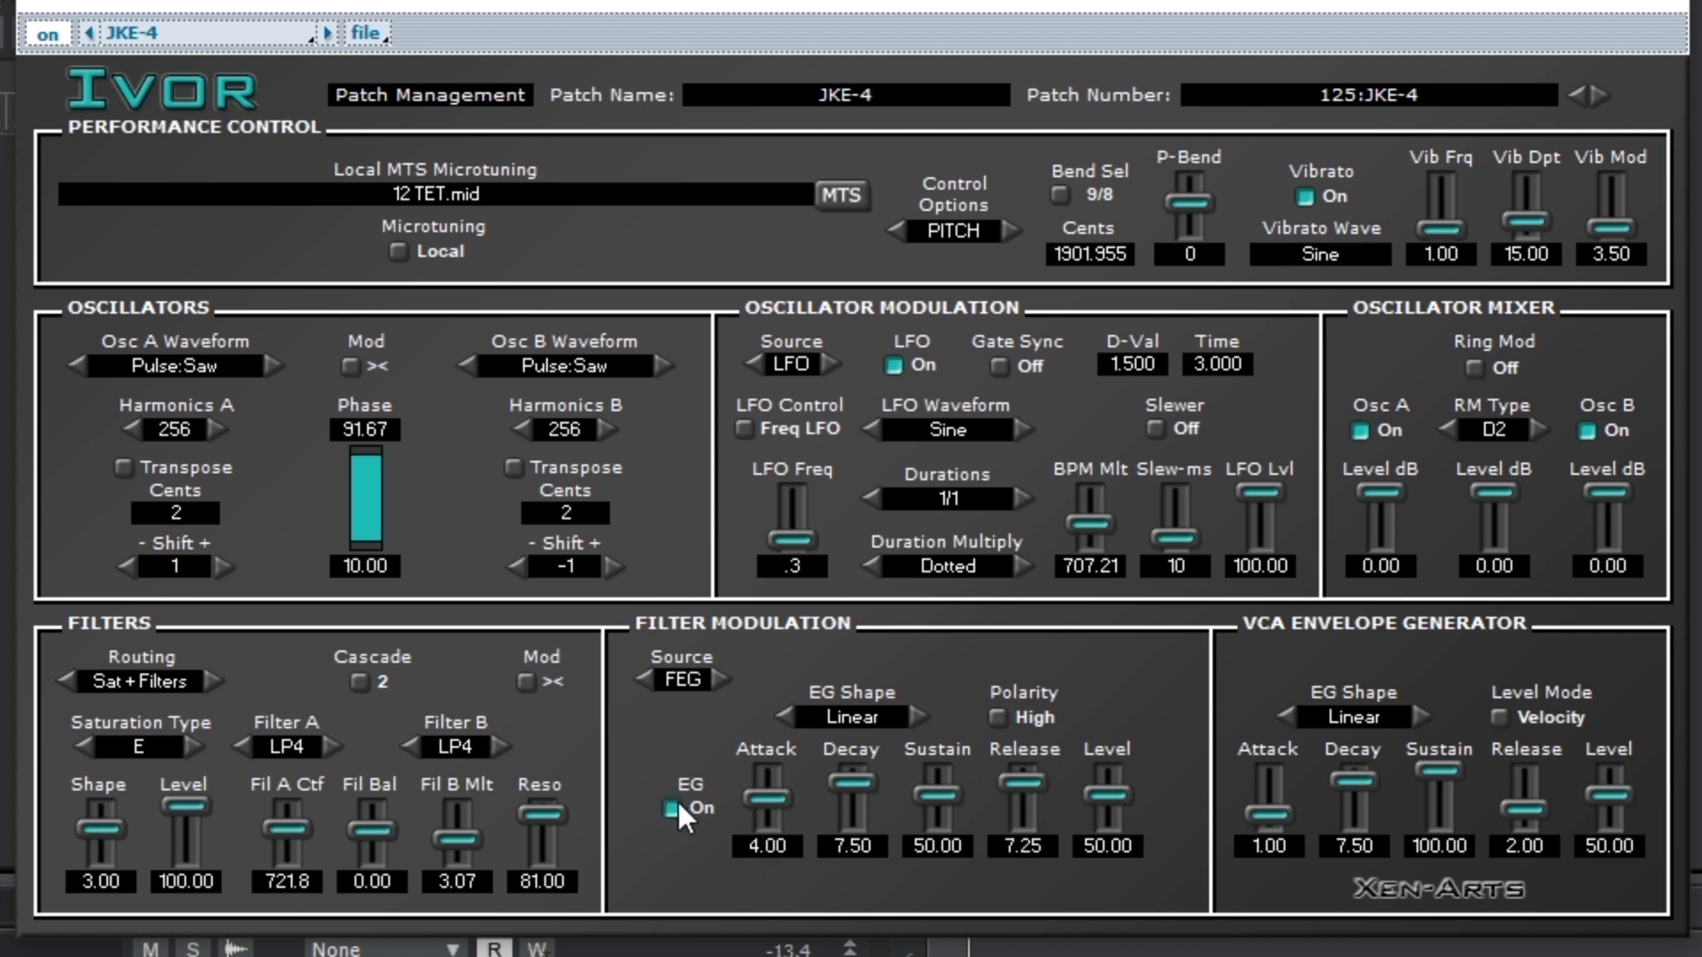
# Set the filter envelope's attack to 0.00 and the VCA envelope's release to 7.75
pyautogui.moveTo(769, 790); pyautogui.dragTo(767, 819)
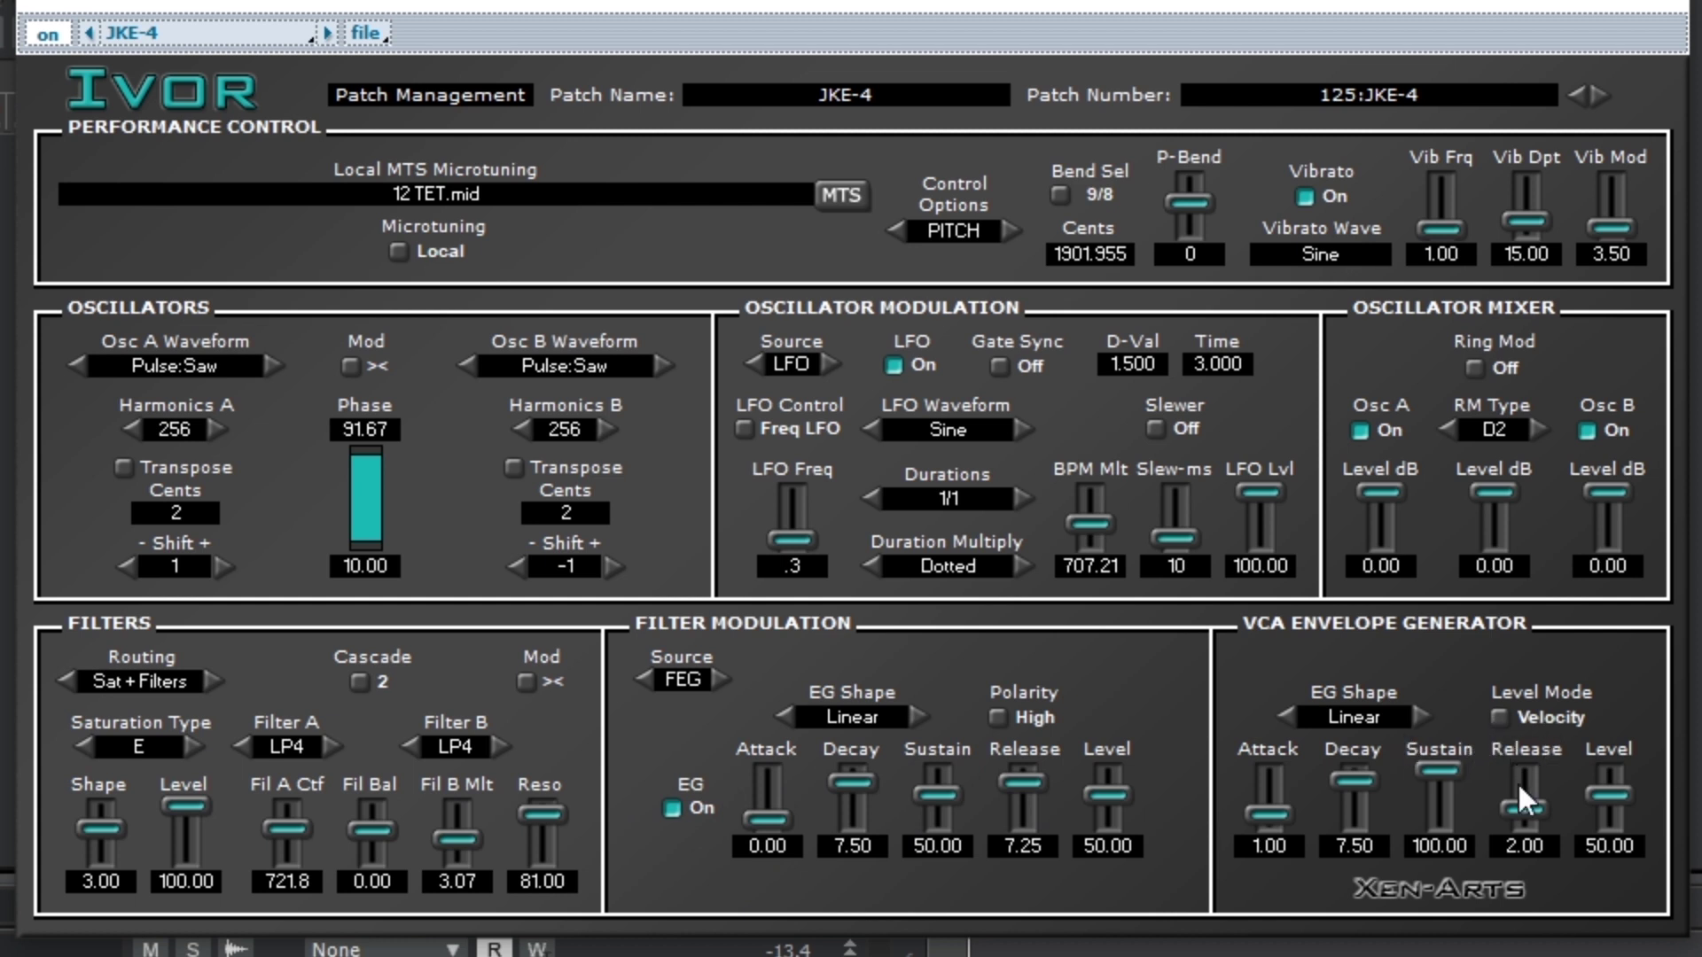
pyautogui.moveTo(1523, 810); pyautogui.dragTo(1514, 694)
pyautogui.moveTo(1525, 790); pyautogui.dragTo(1522, 752)
# Try a Filter A cutoff of 60.0 with a Filter B multiplier of 1.14
pyautogui.moveTo(298, 884); pyautogui.dragTo(307, 940)
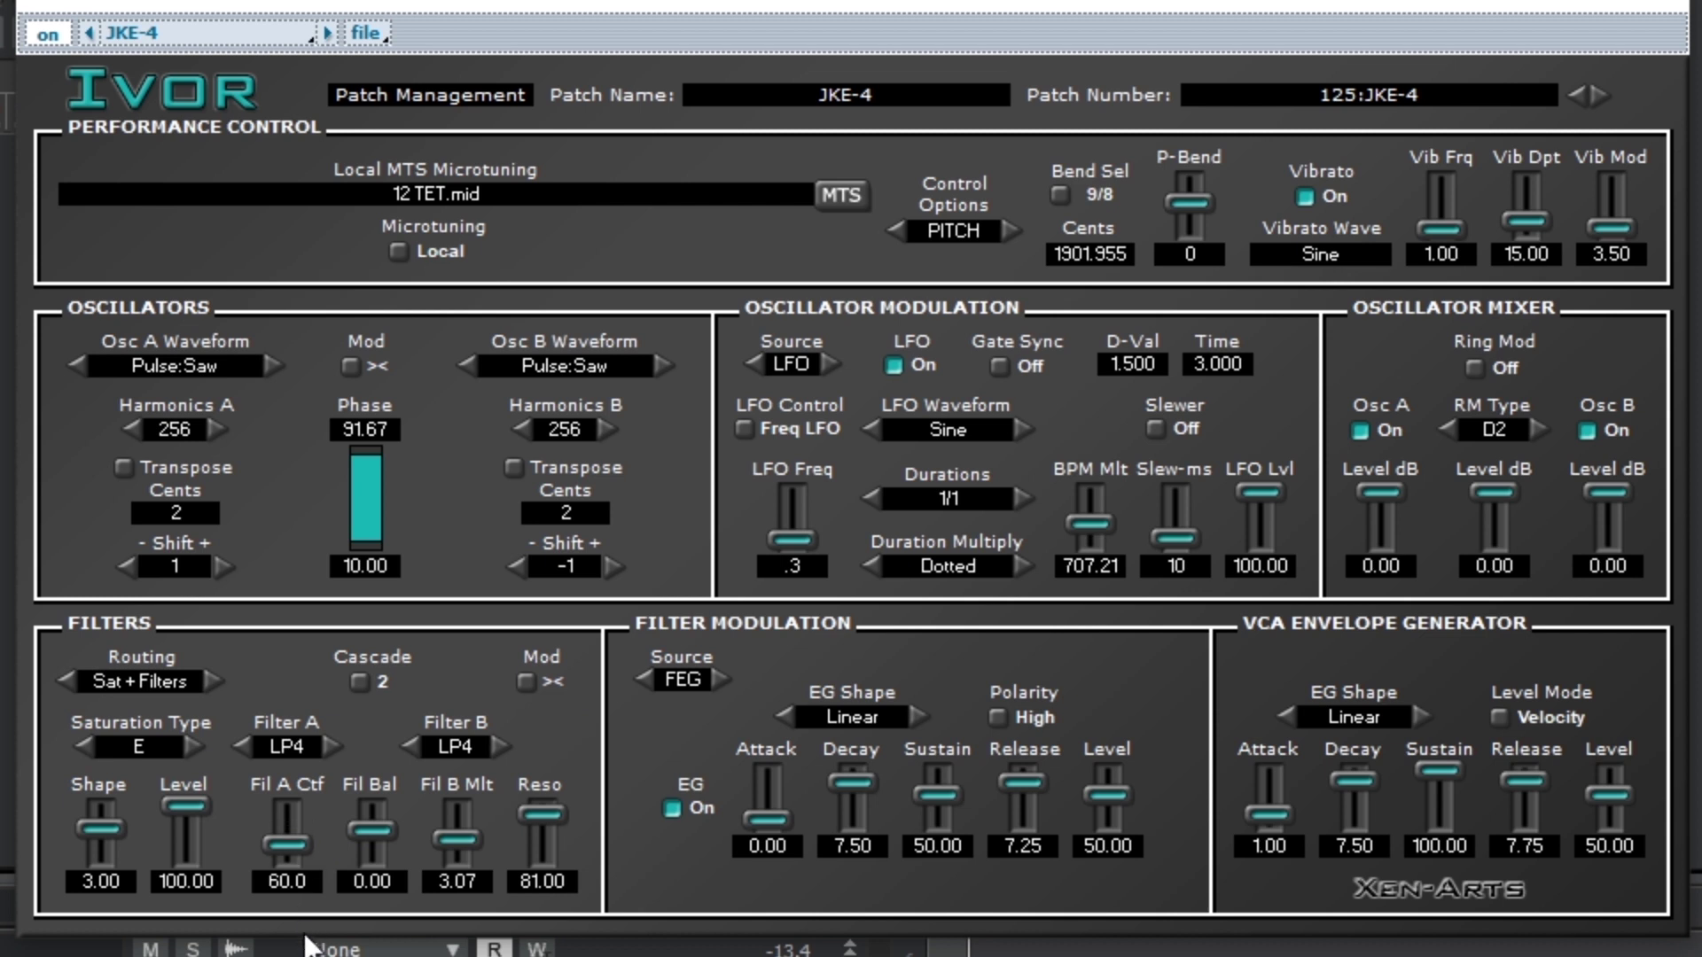
pyautogui.moveTo(460, 836); pyautogui.dragTo(465, 577)
pyautogui.moveTo(464, 797); pyautogui.dragTo(458, 853)
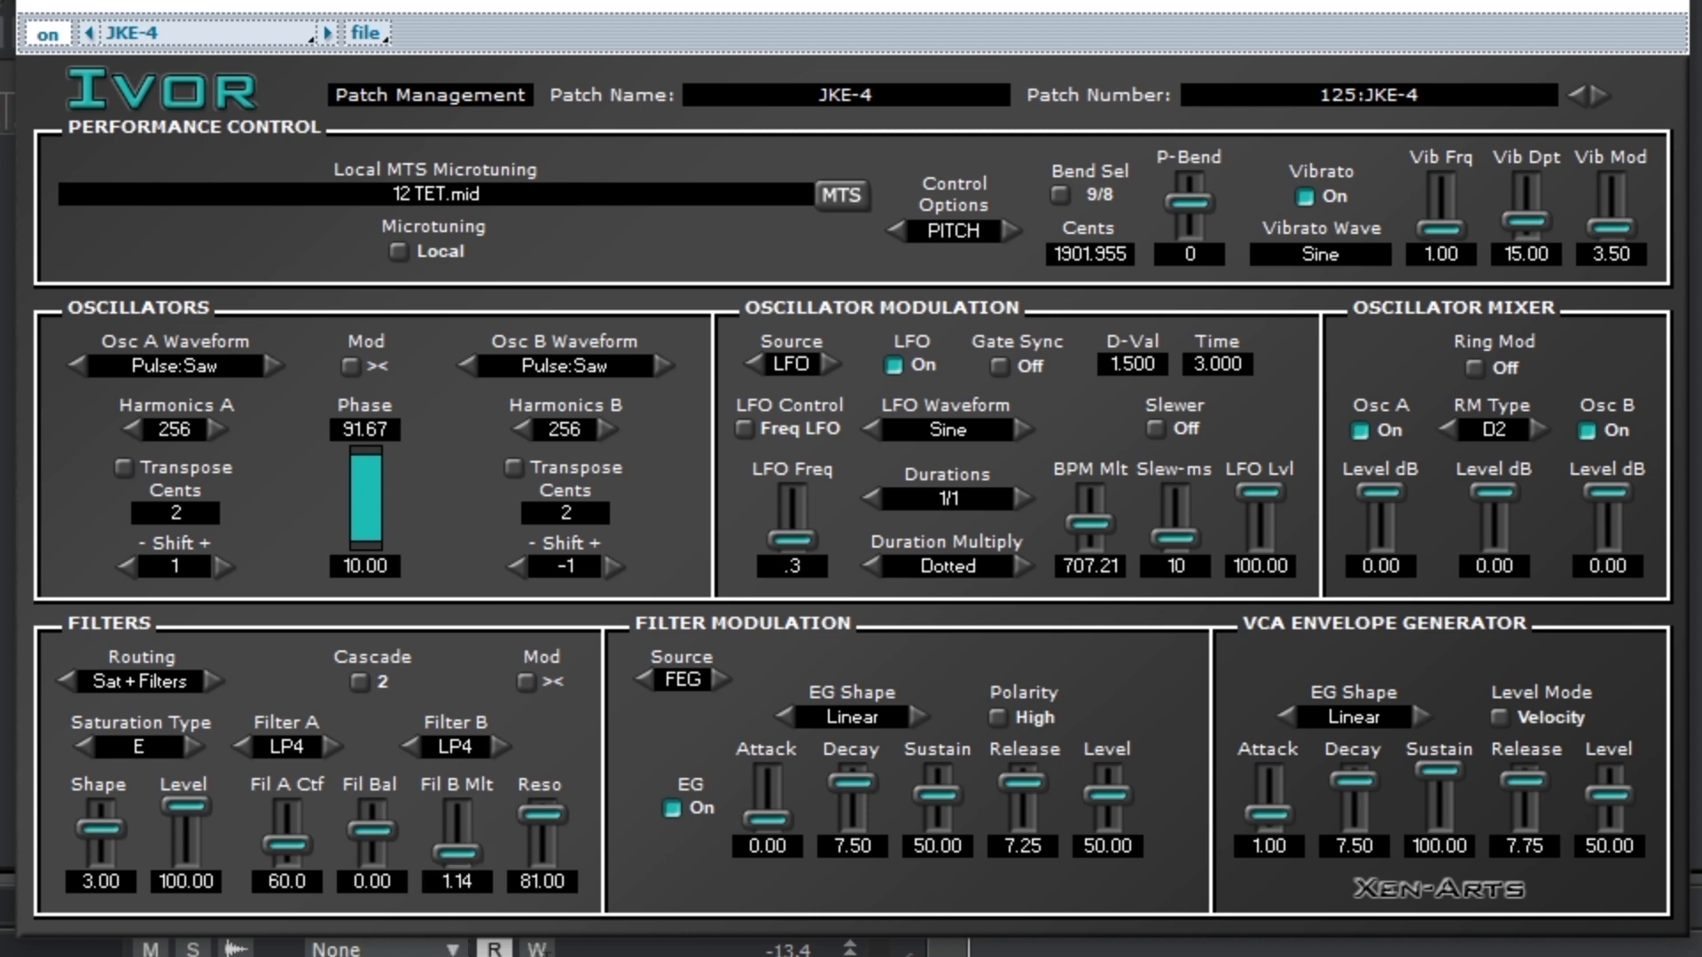
# Readjust the filters to a cutoff of about 743.7, a Filter B multiplier of 4.18 and a resonance of 62.50
pyautogui.moveTo(294, 758); pyautogui.dragTo(278, 667)
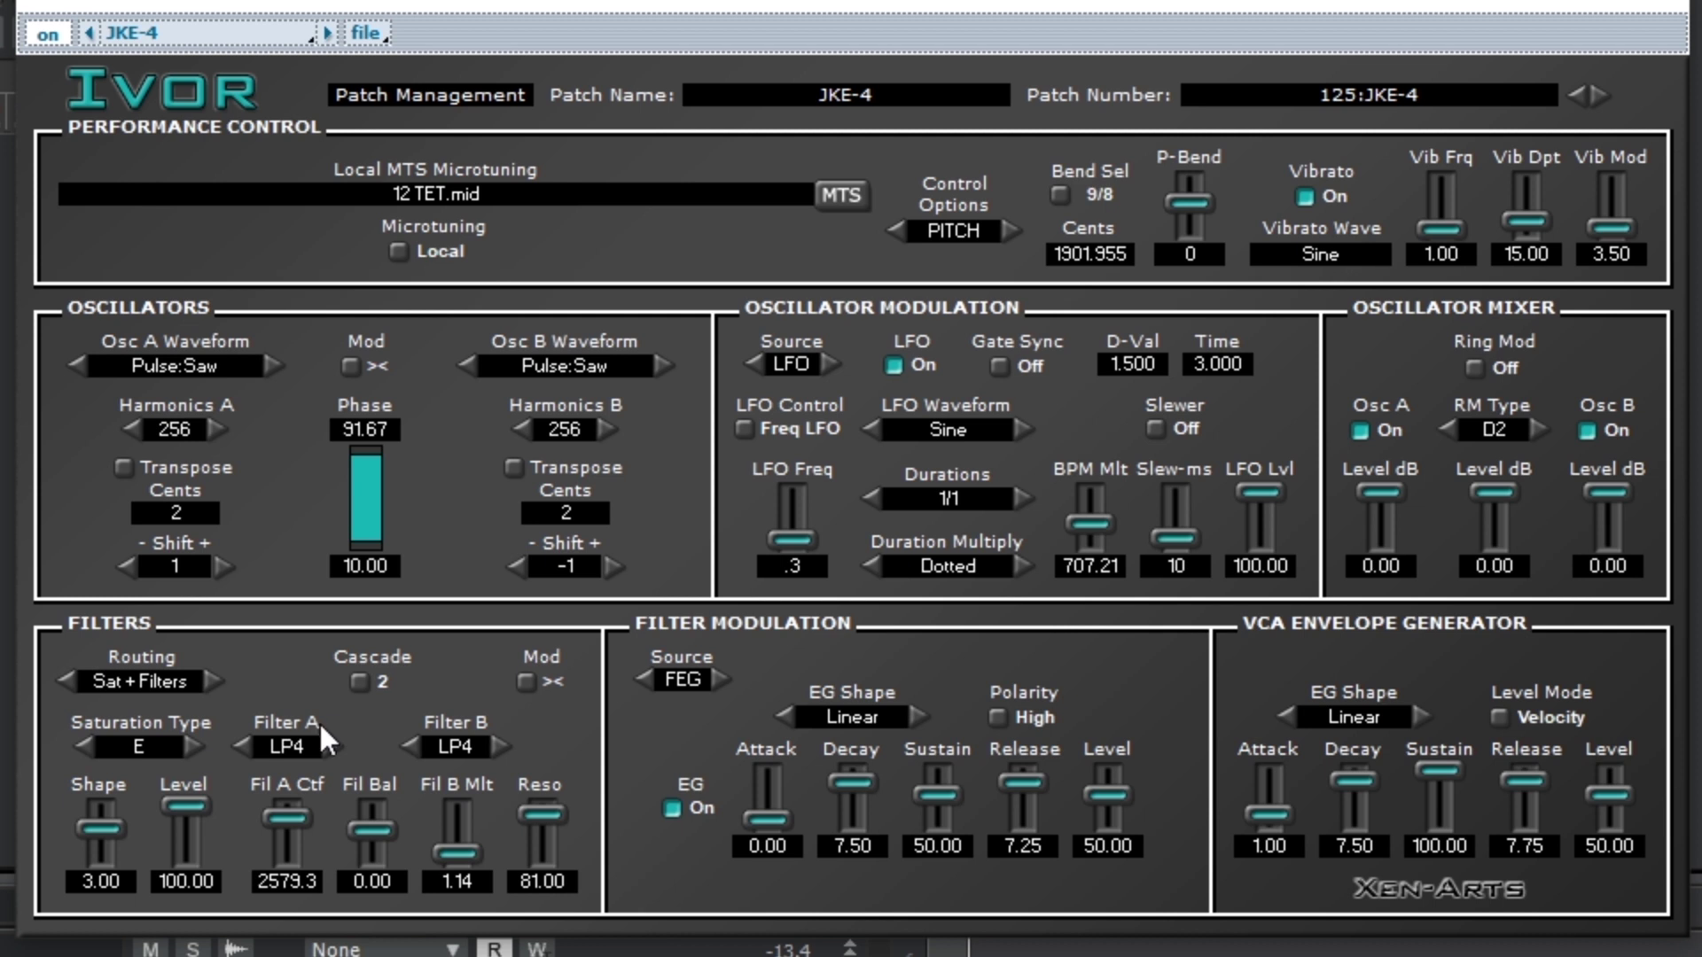
pyautogui.moveTo(543, 814); pyautogui.dragTo(543, 682)
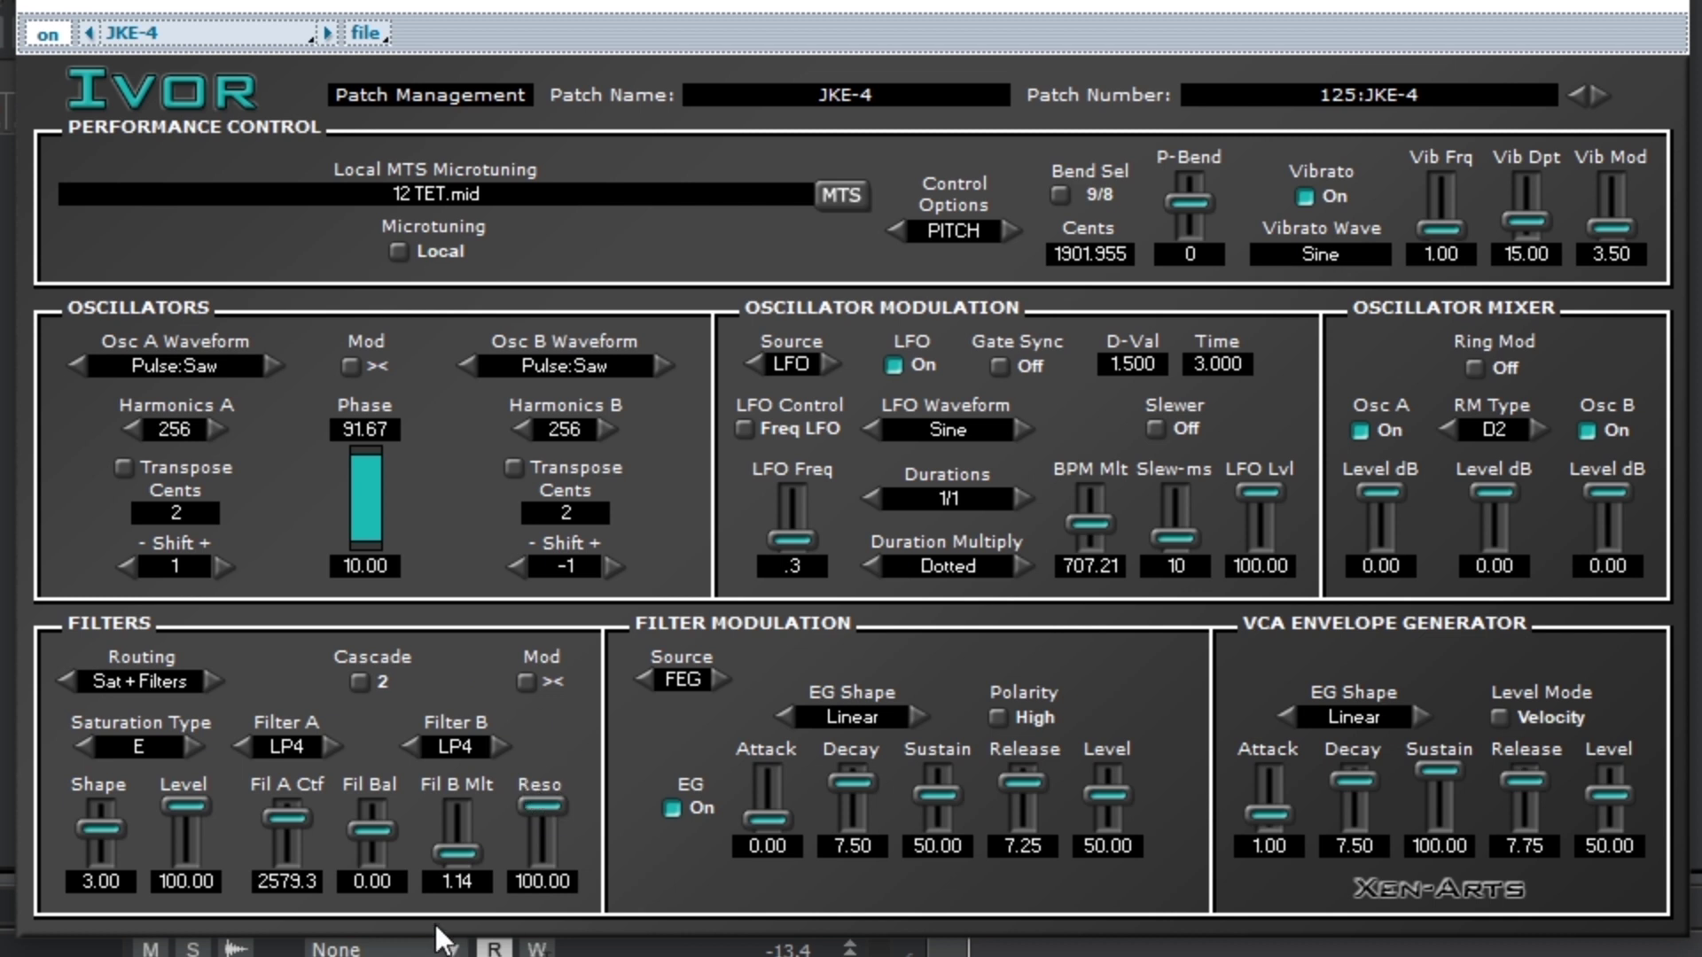
pyautogui.moveTo(295, 819); pyautogui.dragTo(295, 824)
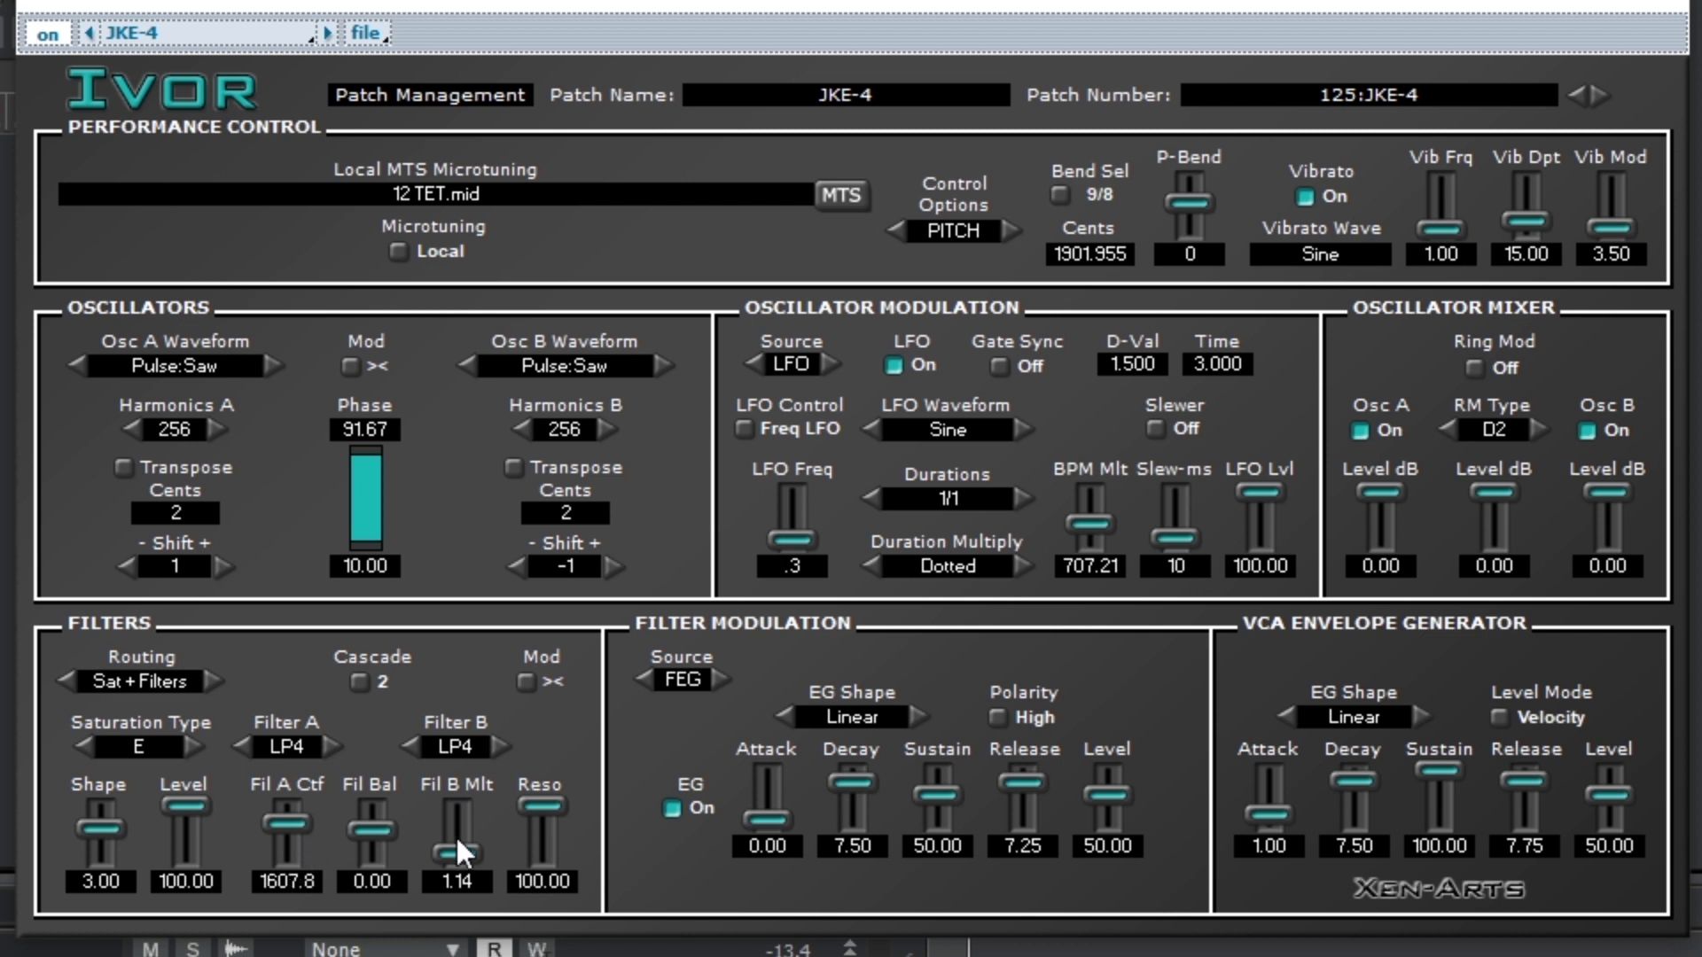
pyautogui.moveTo(456, 853); pyautogui.dragTo(363, 730)
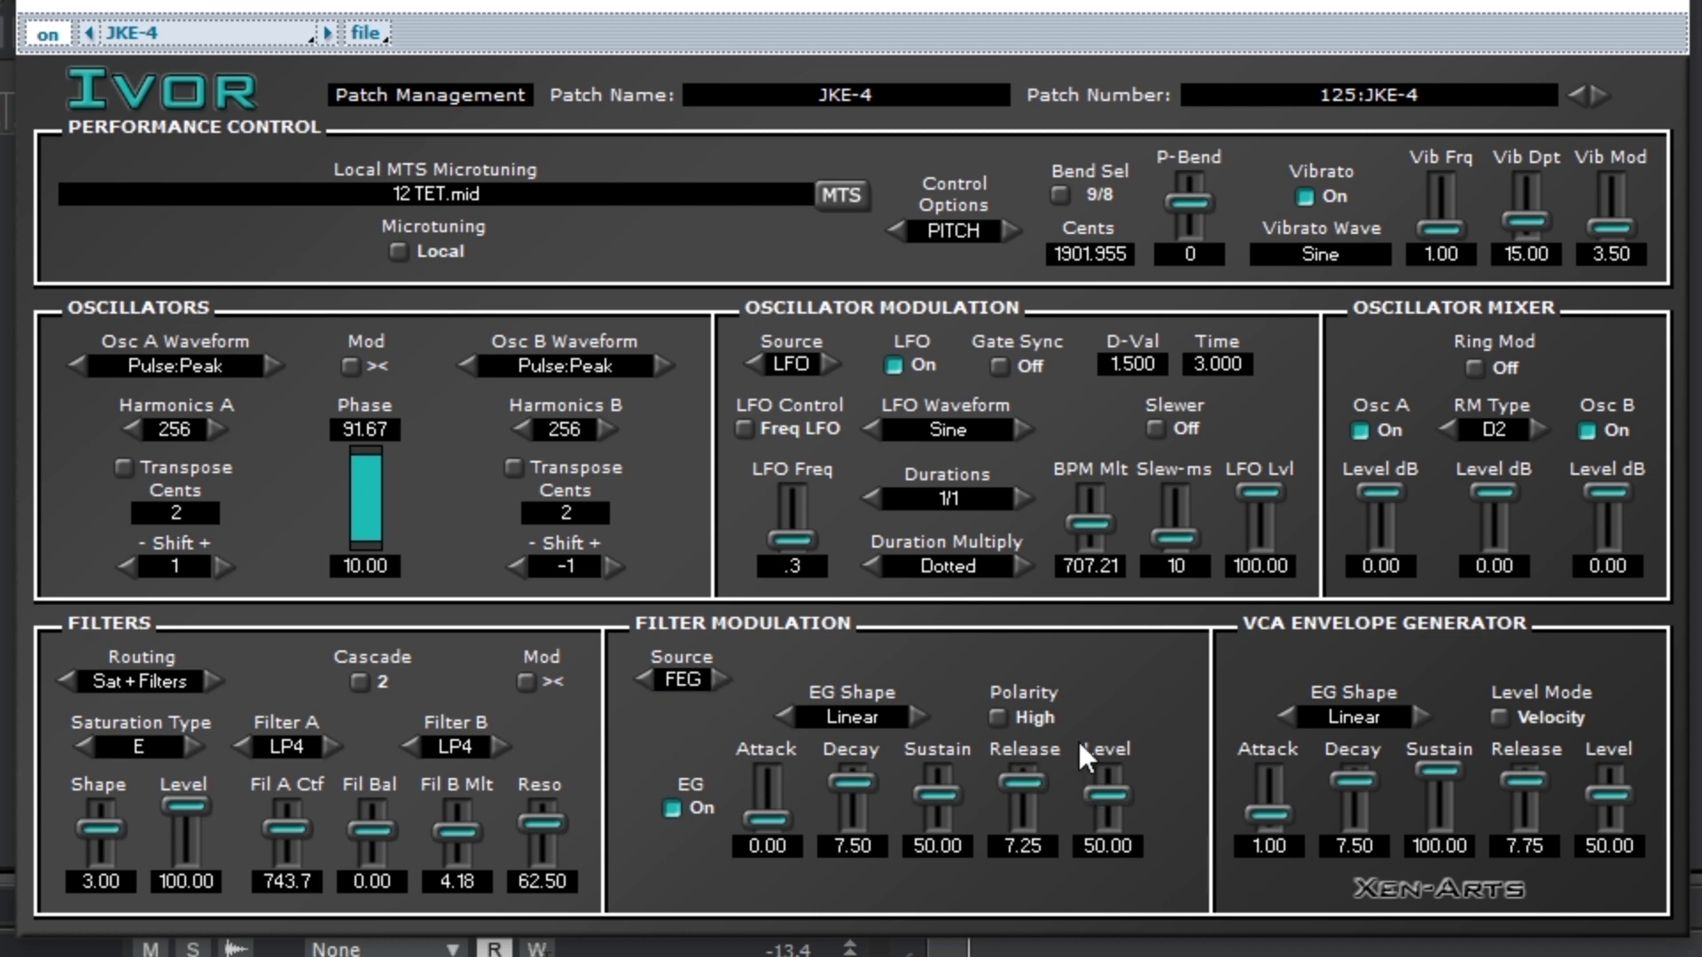
# Toggle the filter envelope's polarity and restore it to High, and try the Inv.Exp and Exp2 envelope shapes
pyautogui.click(996, 717)
pyautogui.click(996, 717)
pyautogui.click(849, 714)
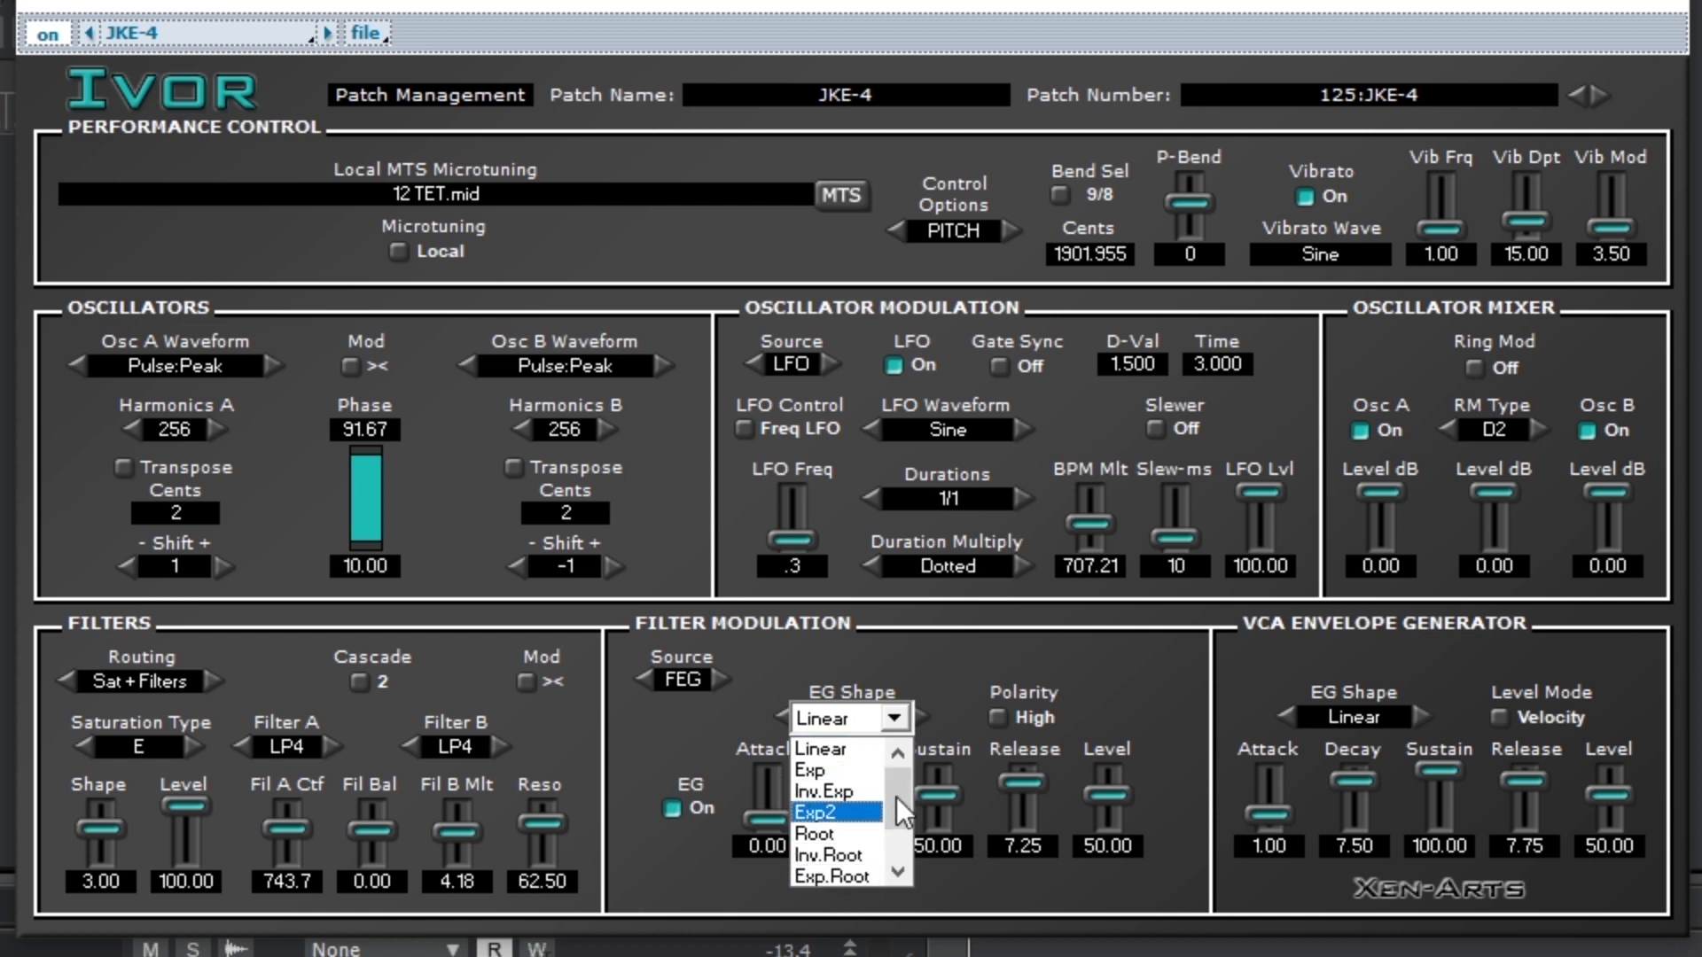
pyautogui.moveTo(902, 794)
pyautogui.mouseDown()
pyautogui.moveTo(901, 833)
pyautogui.moveTo(897, 770)
pyautogui.mouseUp()
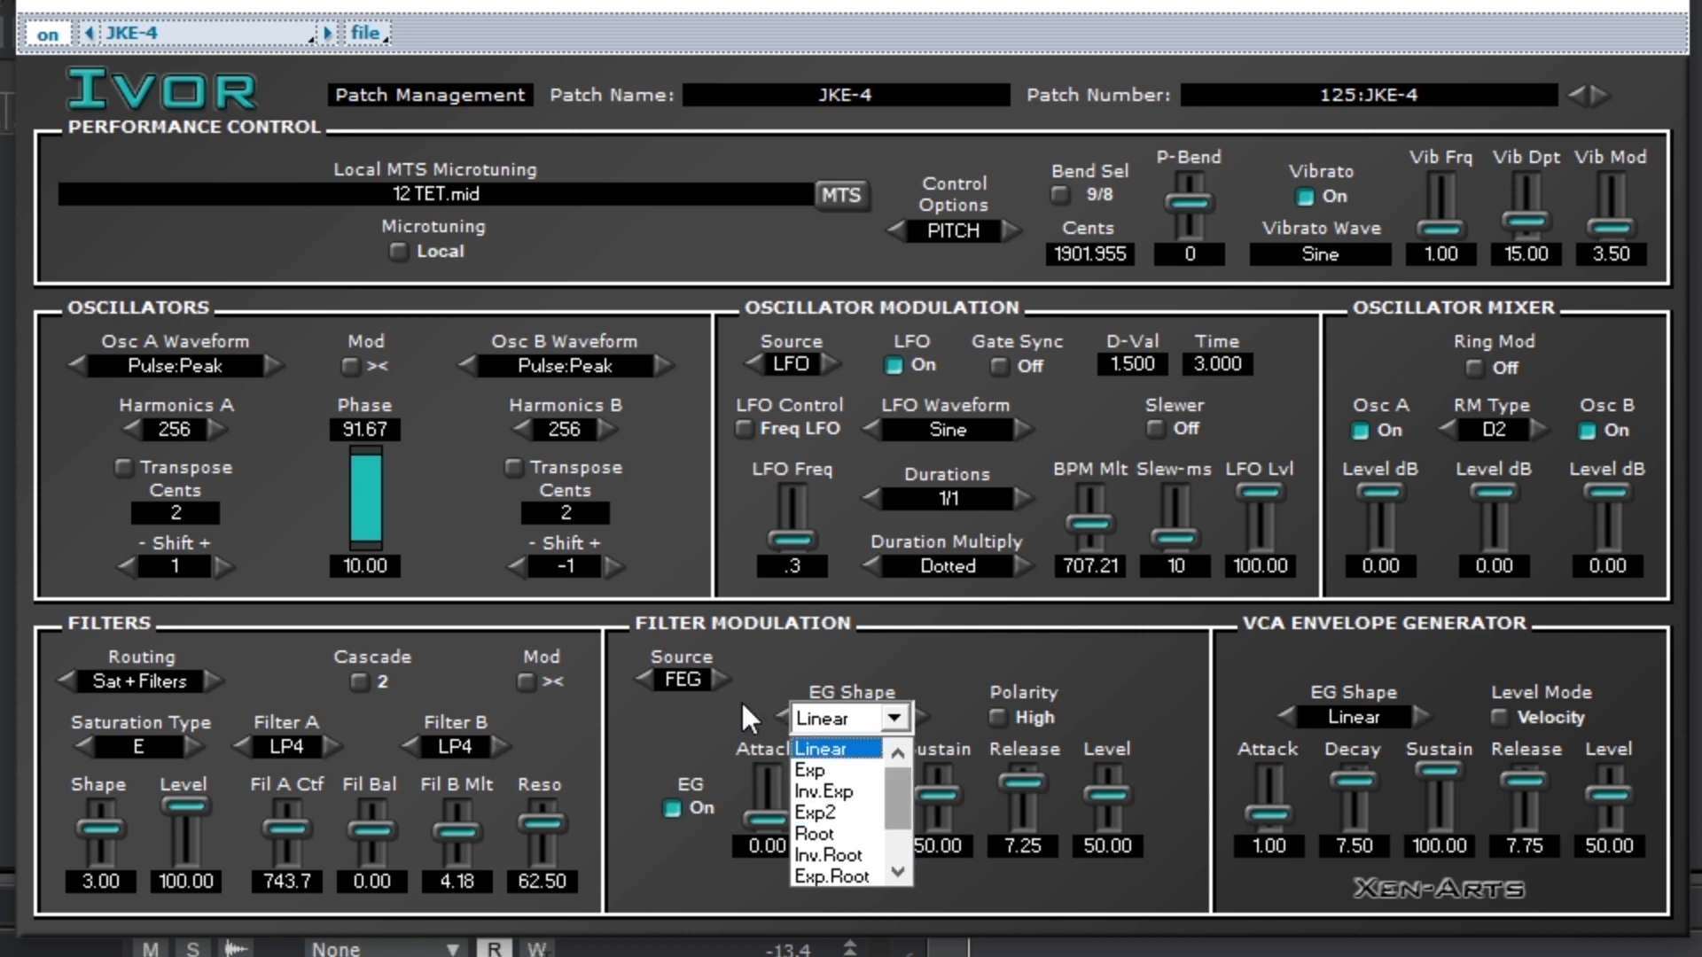
pyautogui.click(820, 789)
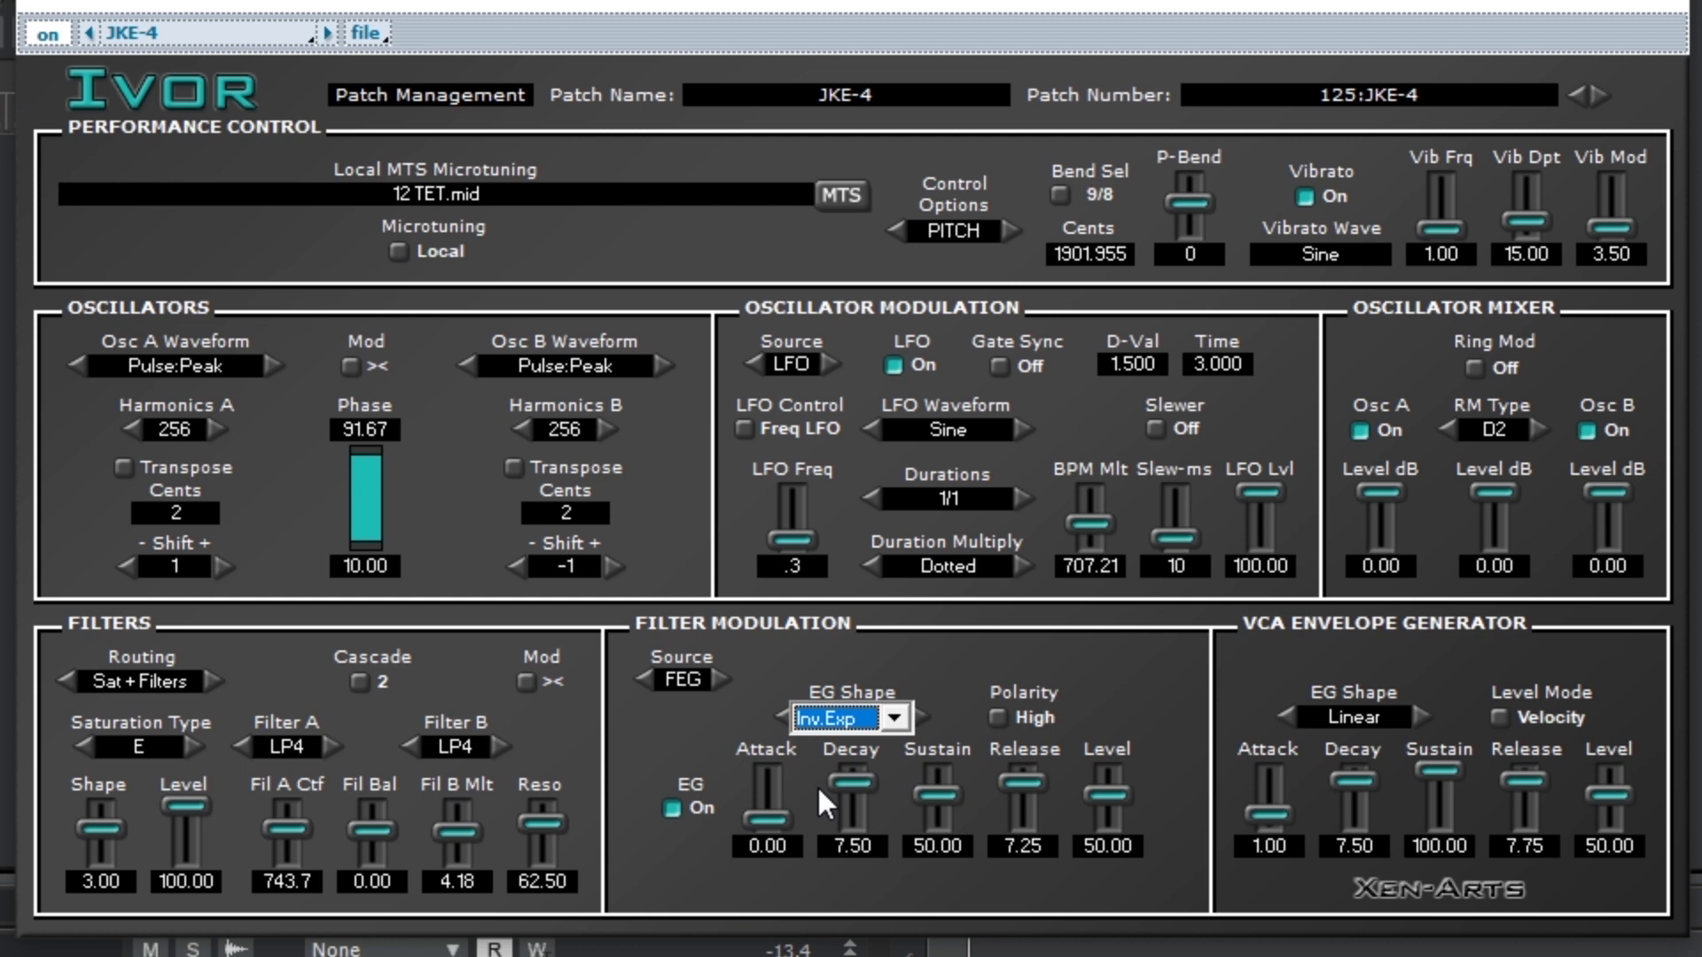
pyautogui.click(849, 725)
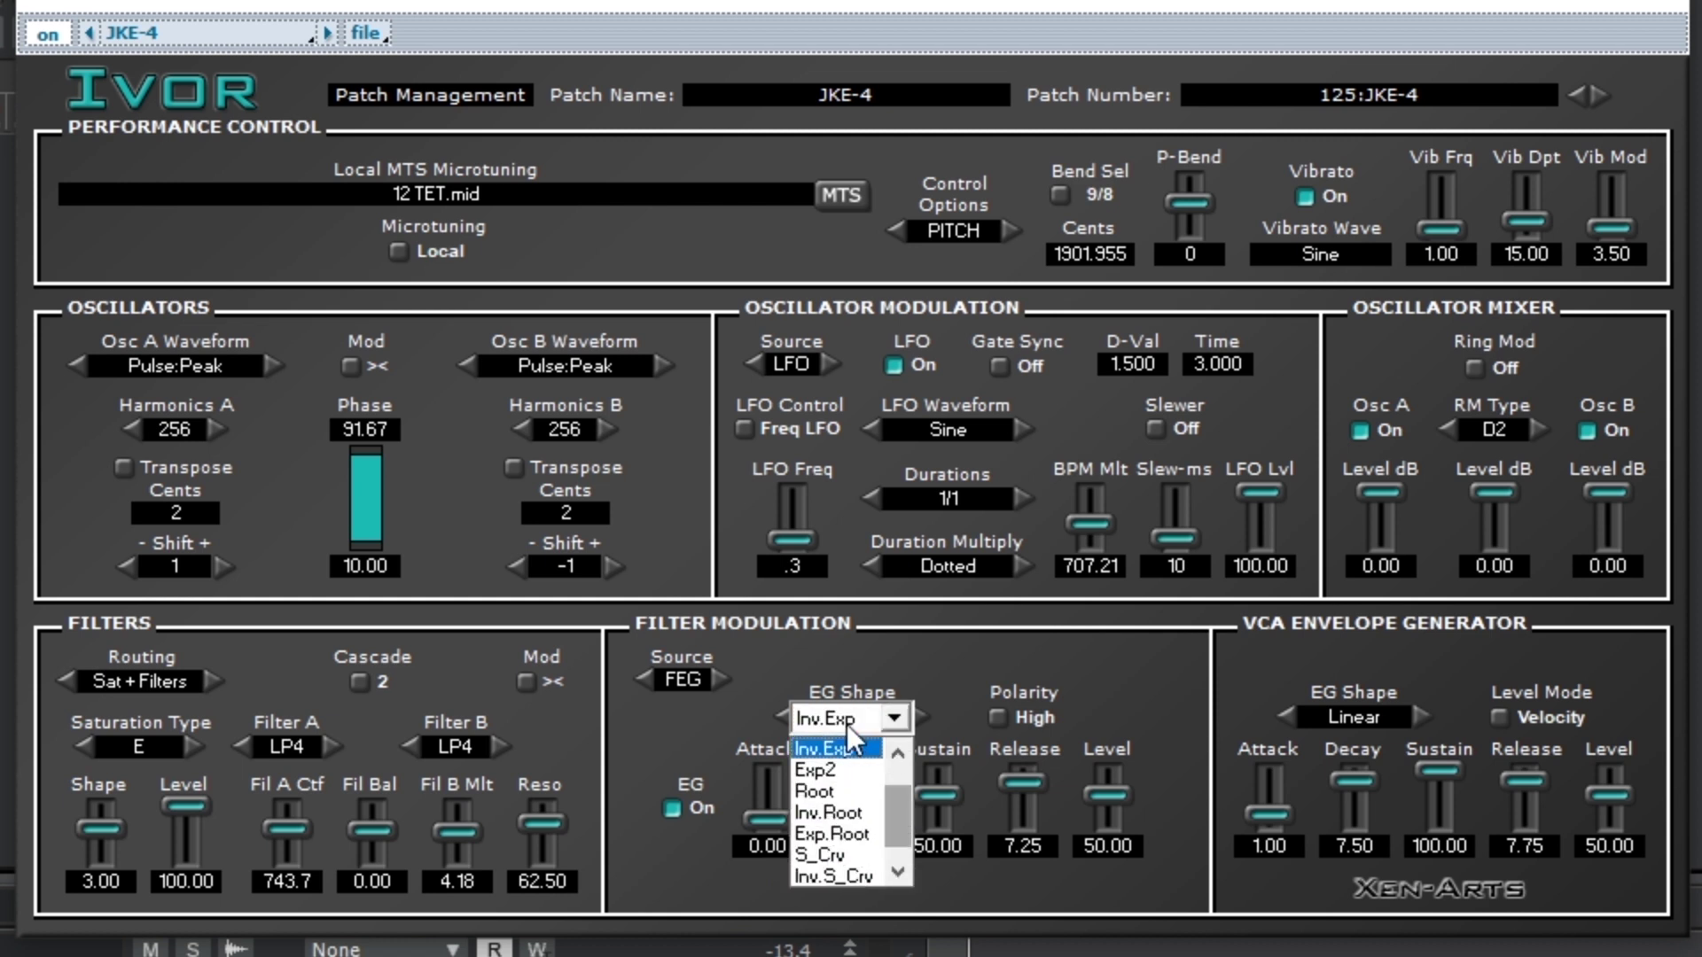
pyautogui.click(829, 776)
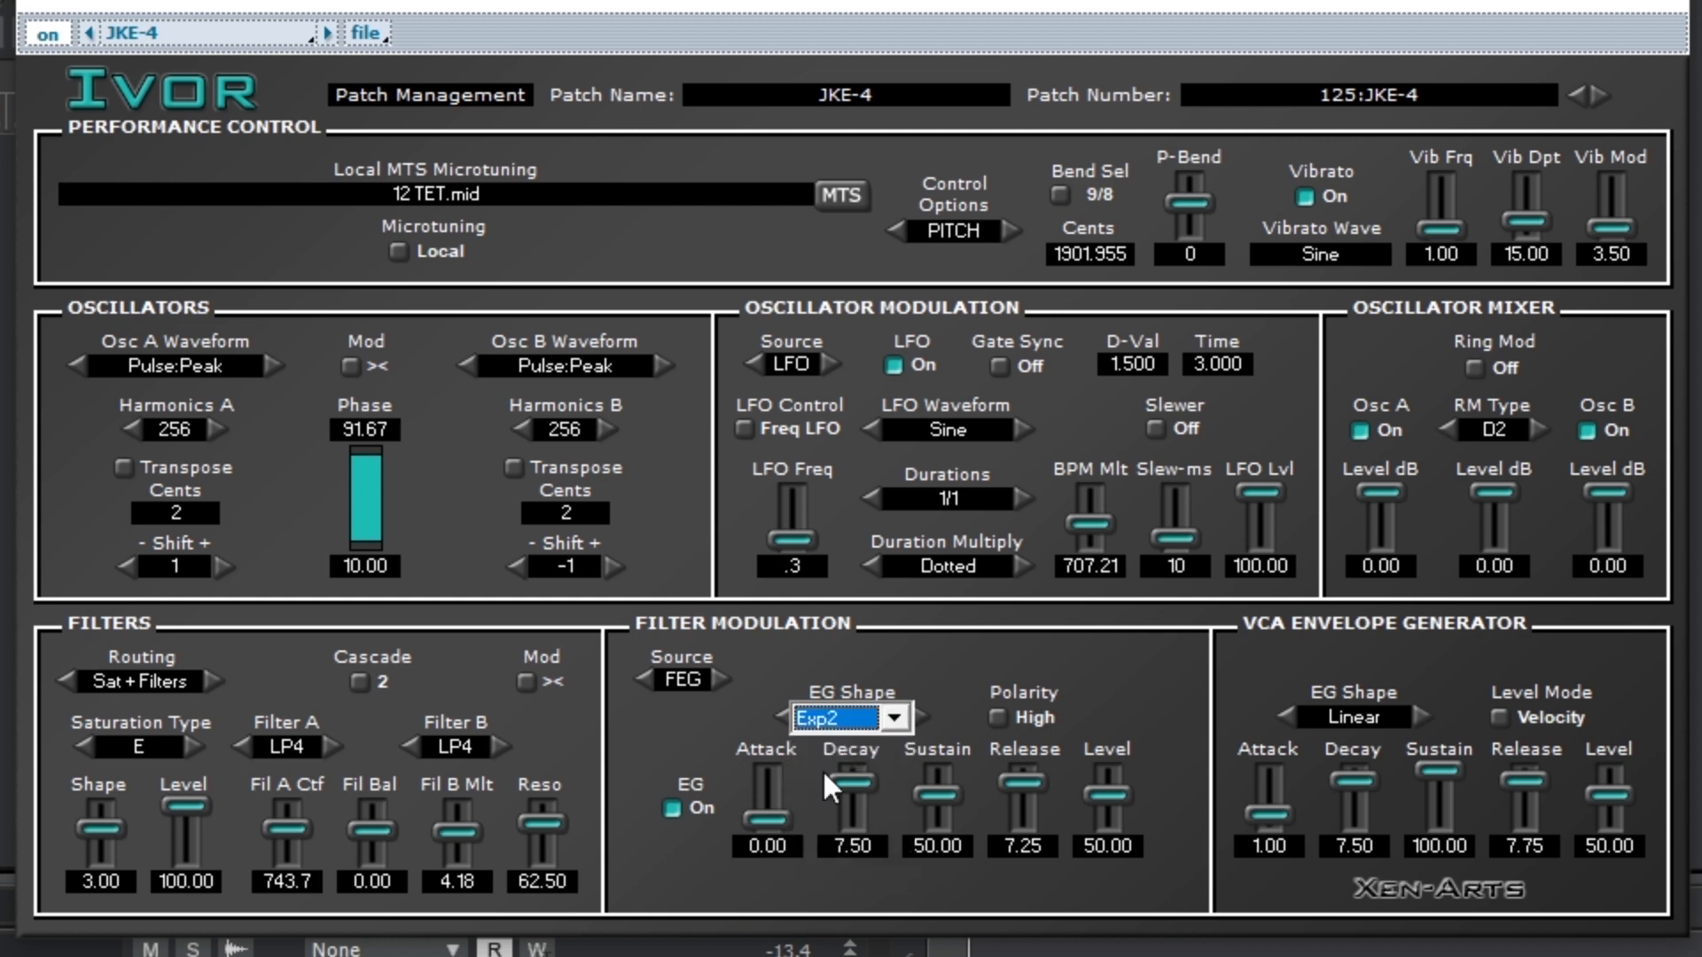
# Try the Exp, Exp.Root and S_Crv2 shapes for the filter envelope and return it to Linear
pyautogui.click(838, 716)
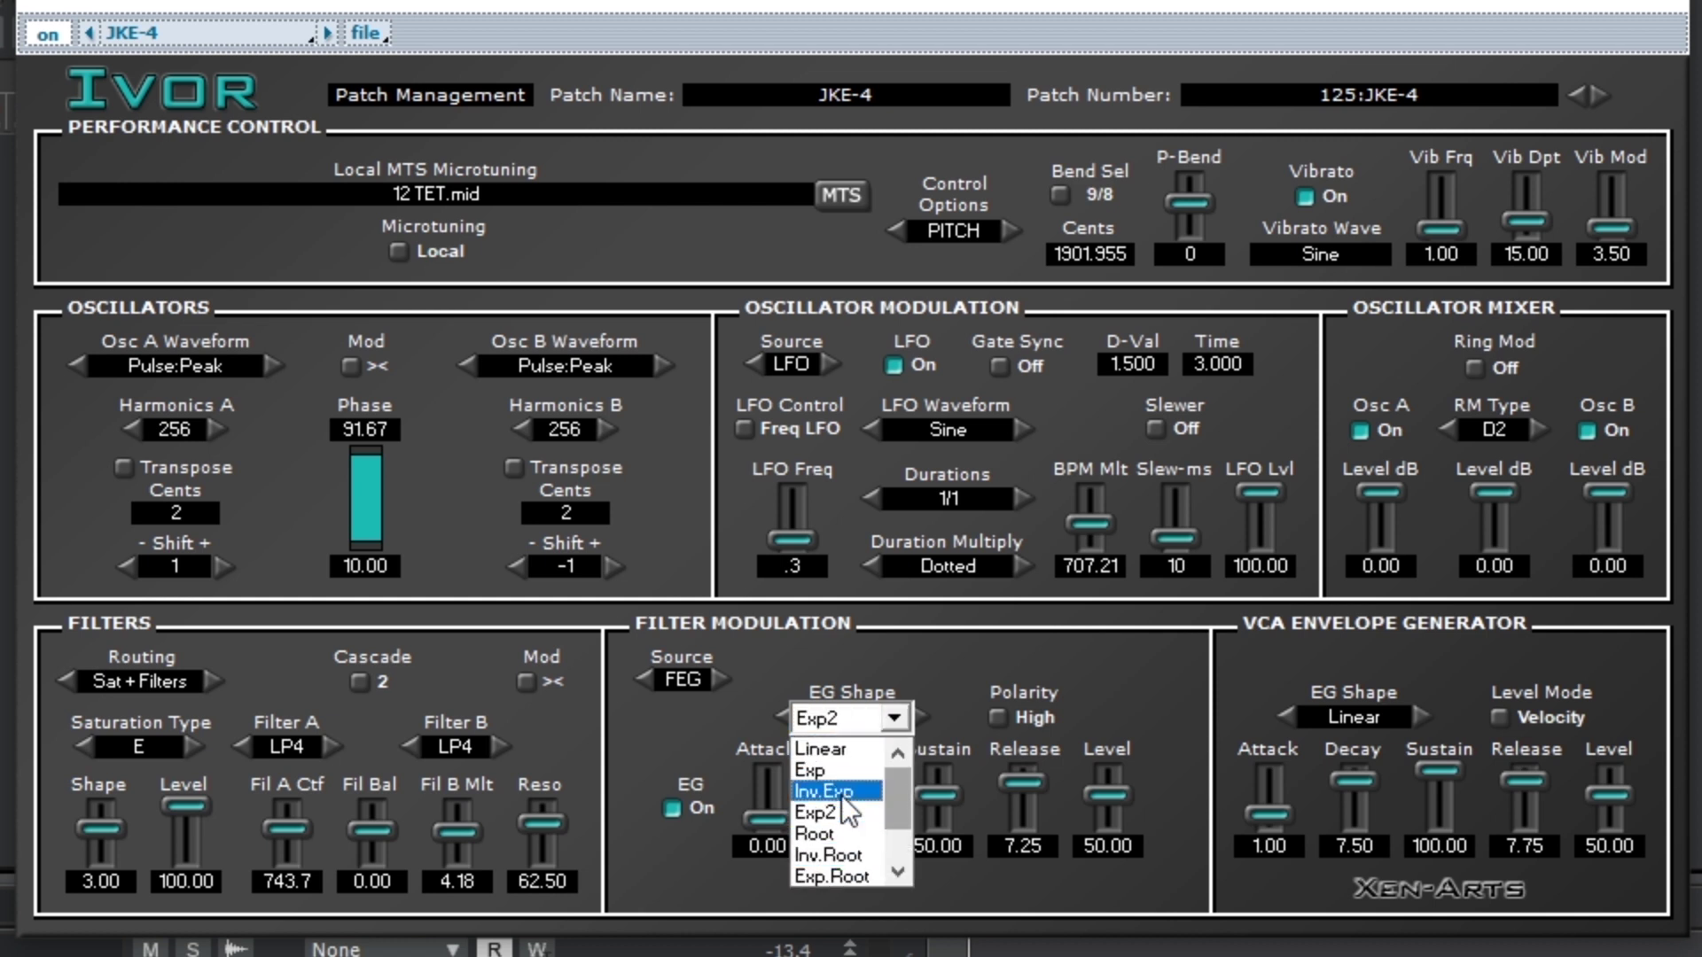
pyautogui.click(822, 768)
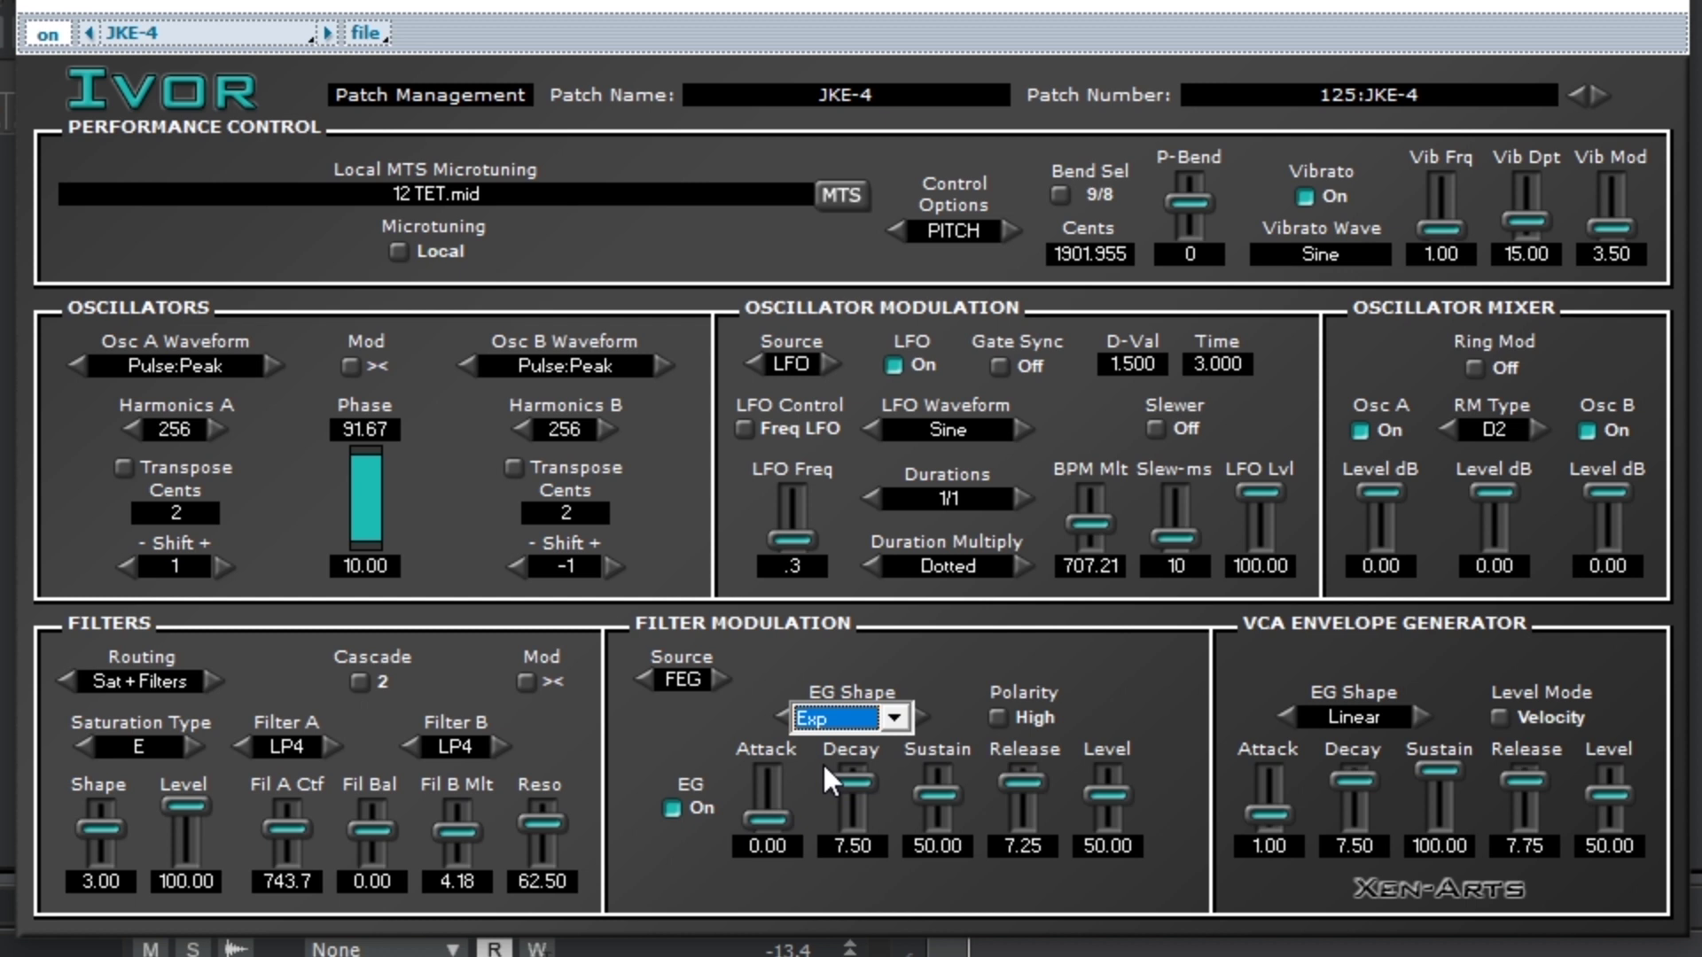
pyautogui.click(856, 716)
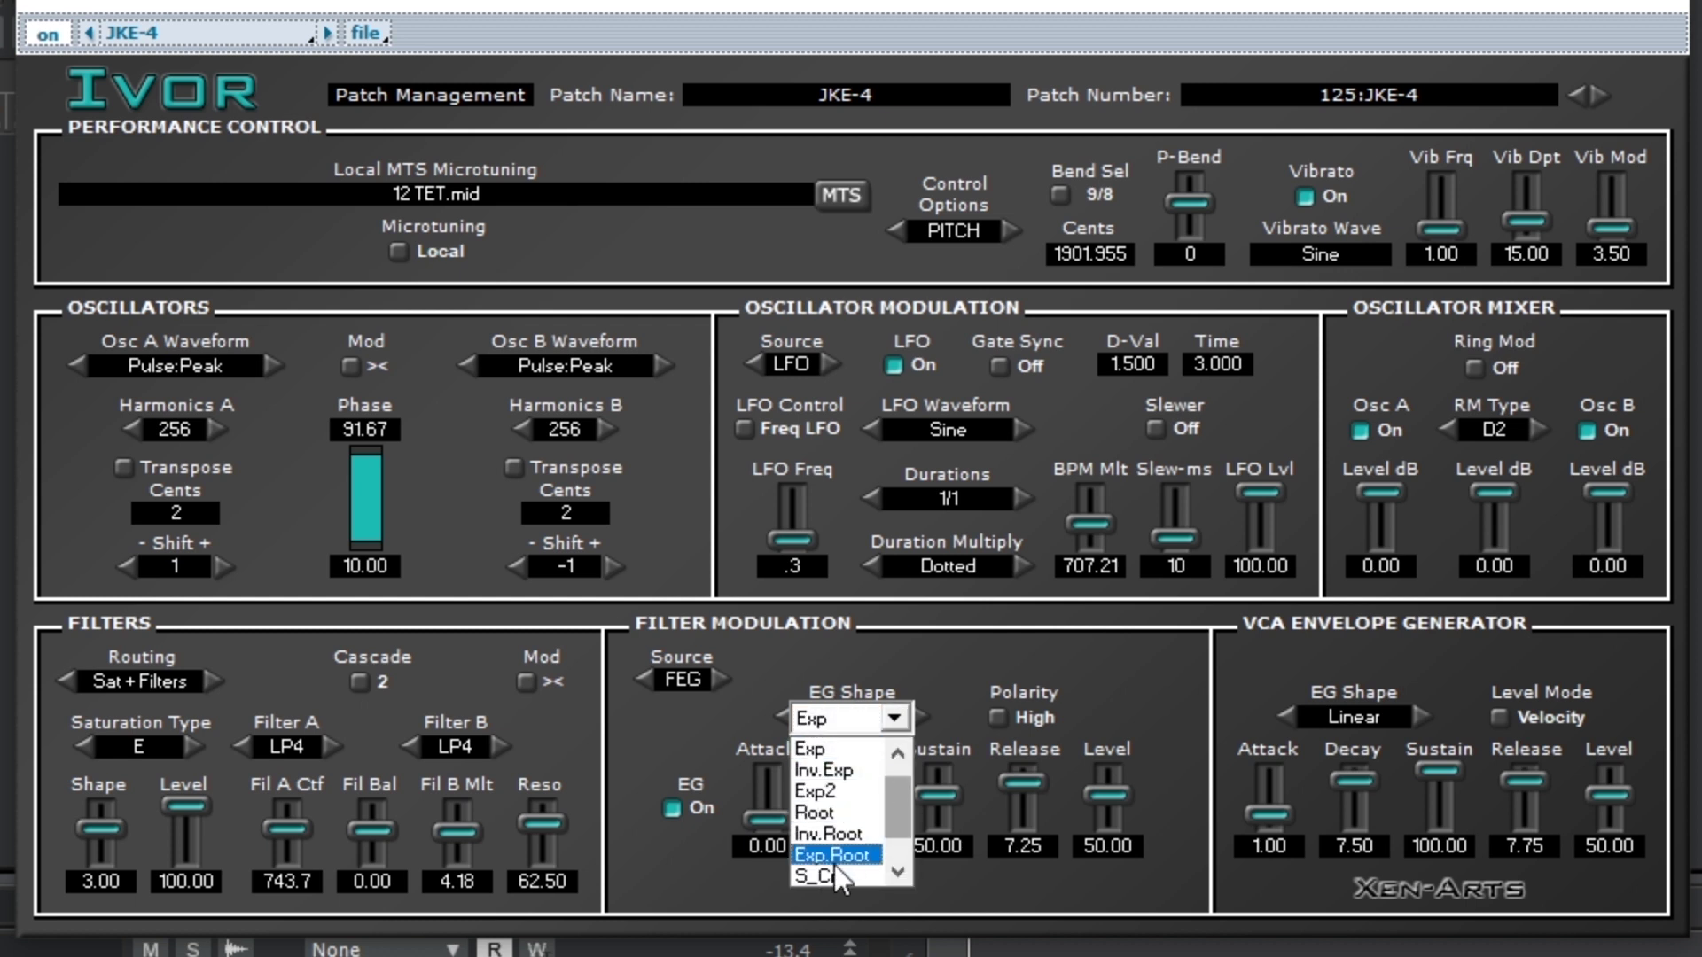
pyautogui.click(834, 855)
pyautogui.click(854, 720)
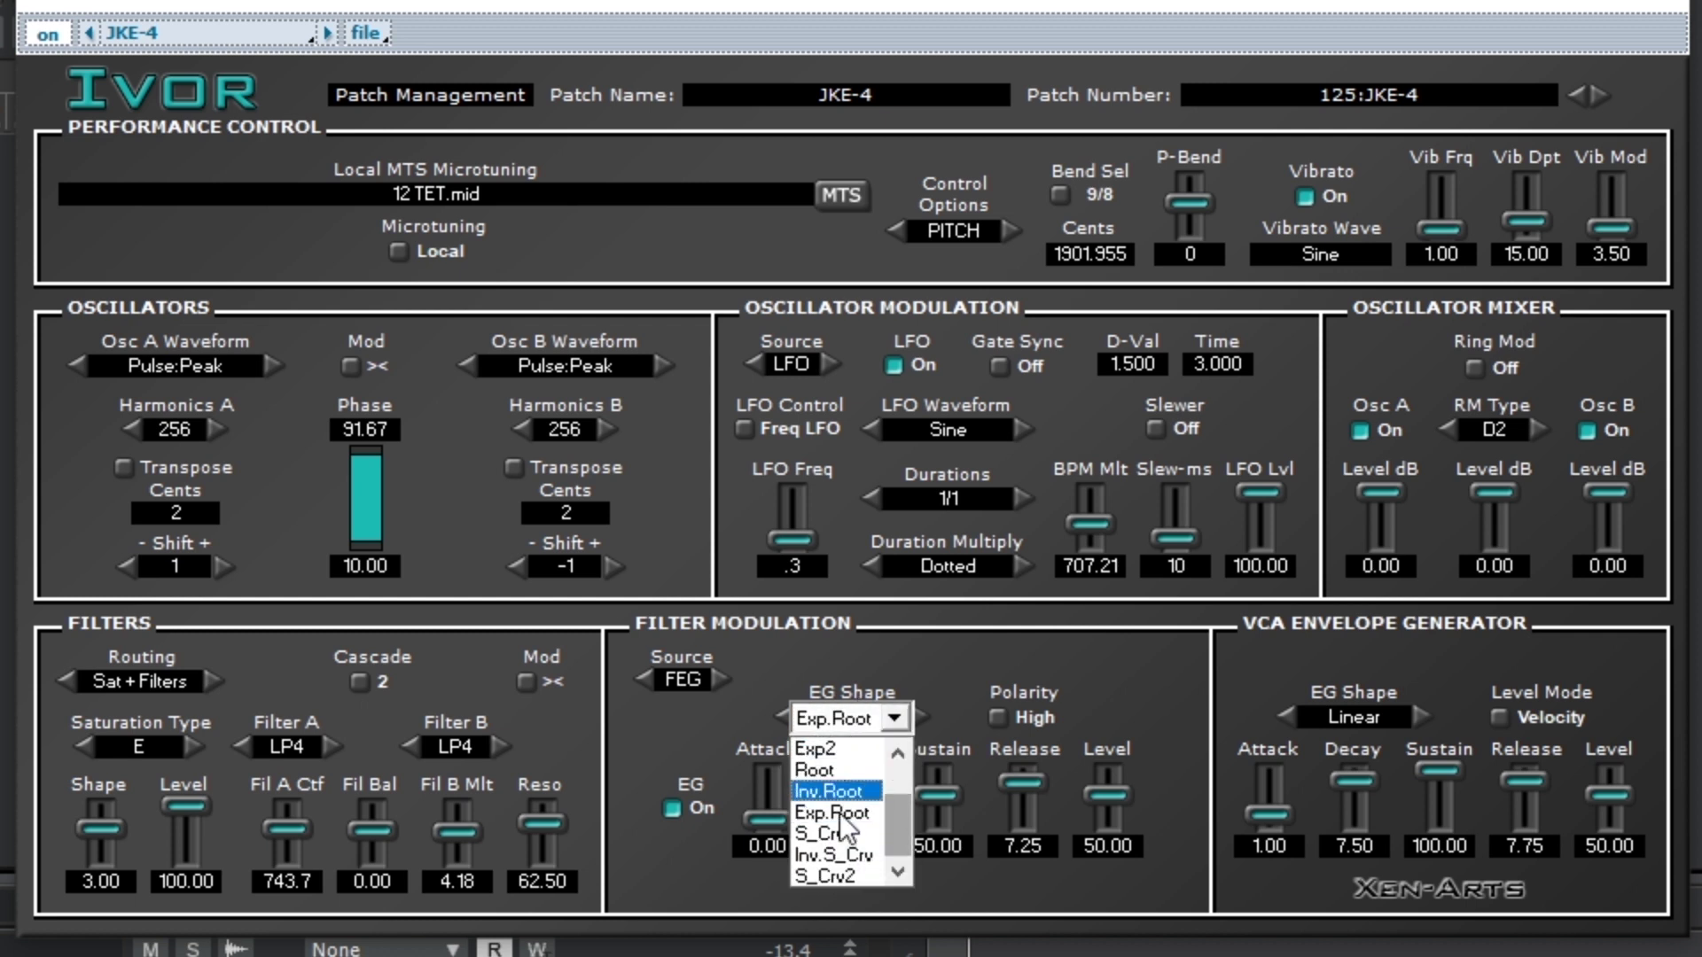
pyautogui.click(832, 874)
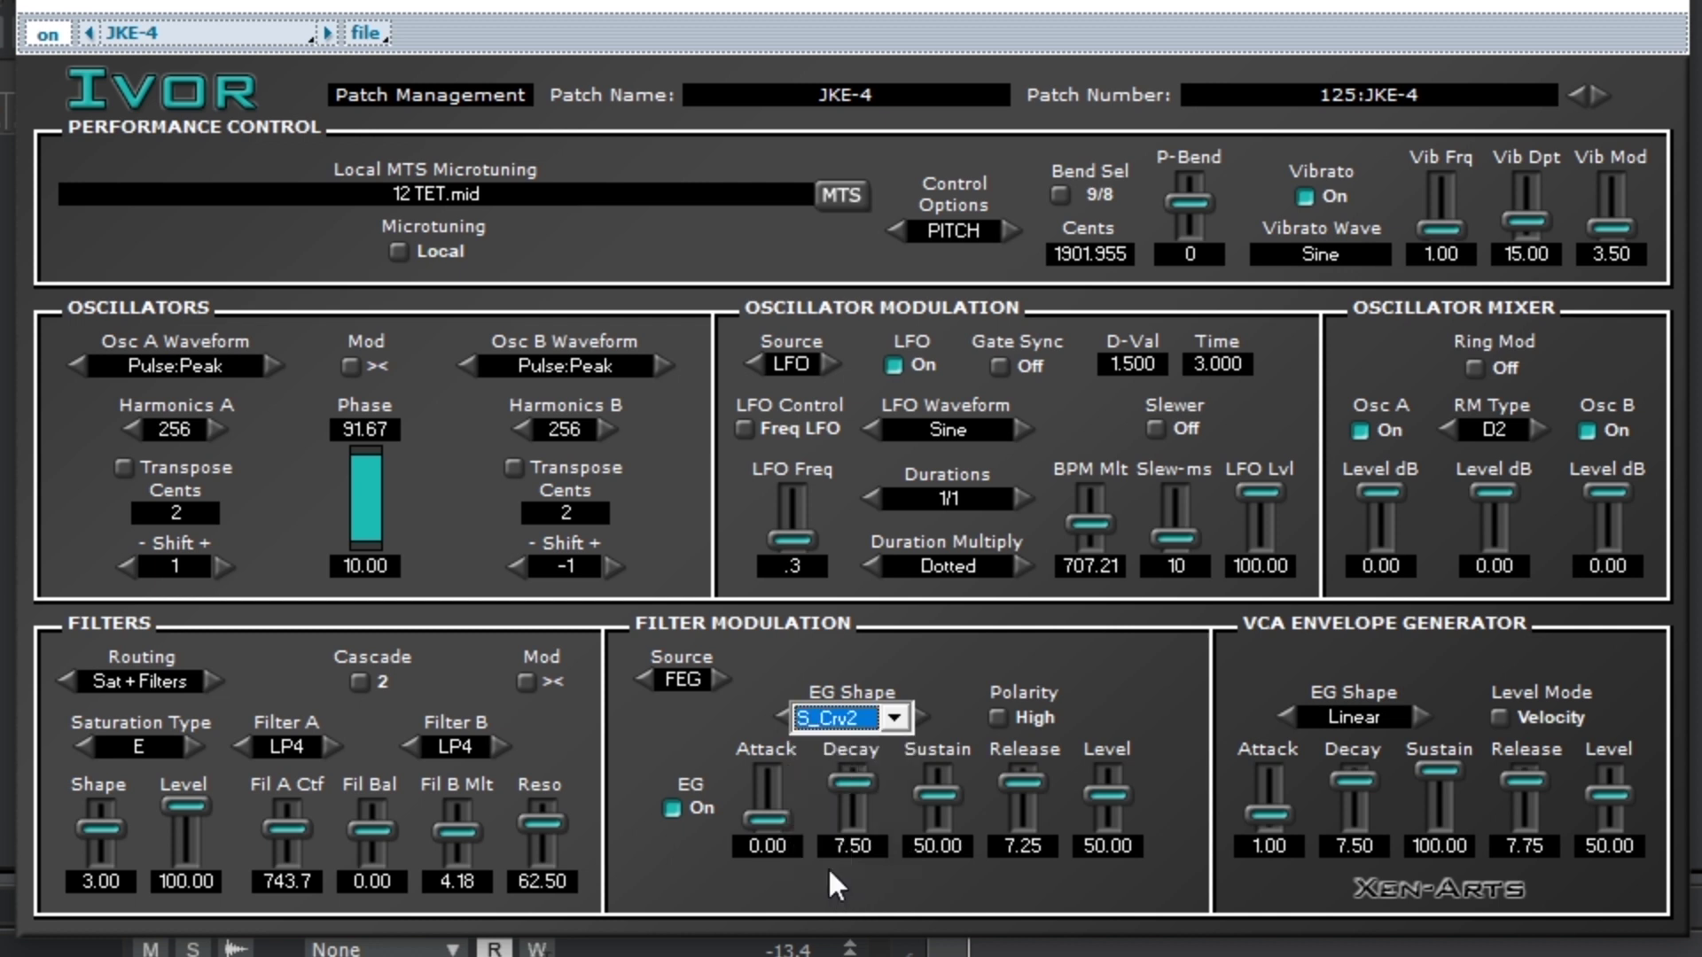
pyautogui.click(838, 721)
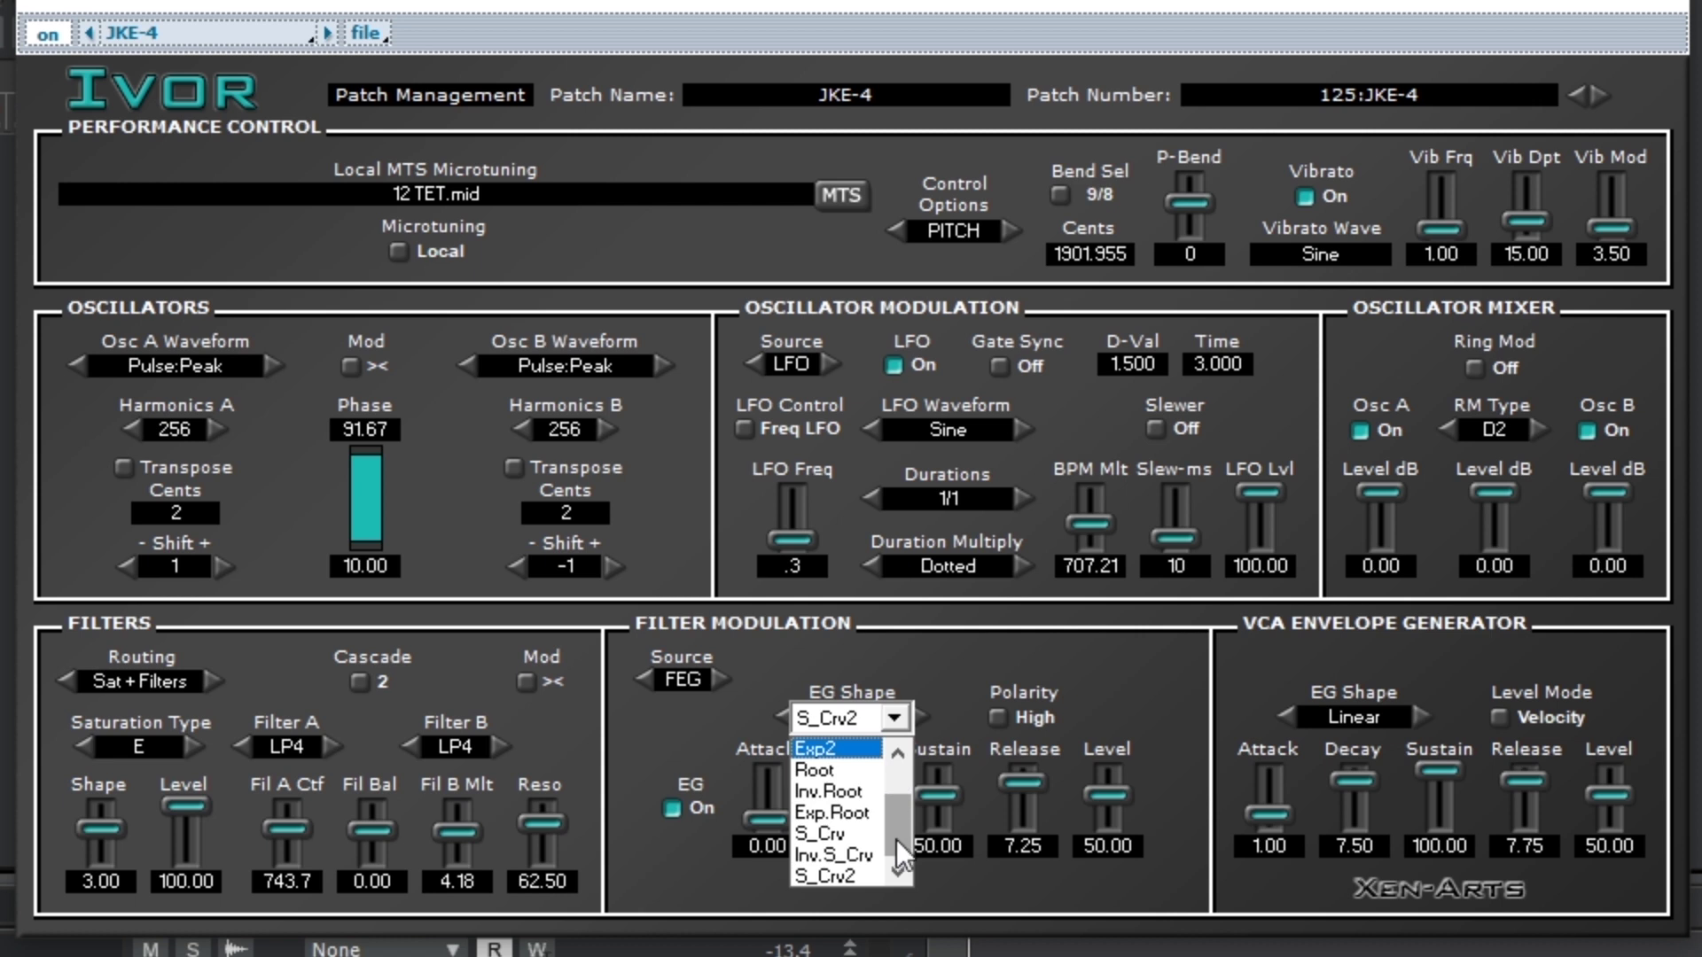
pyautogui.scroll(2, 896, 838)
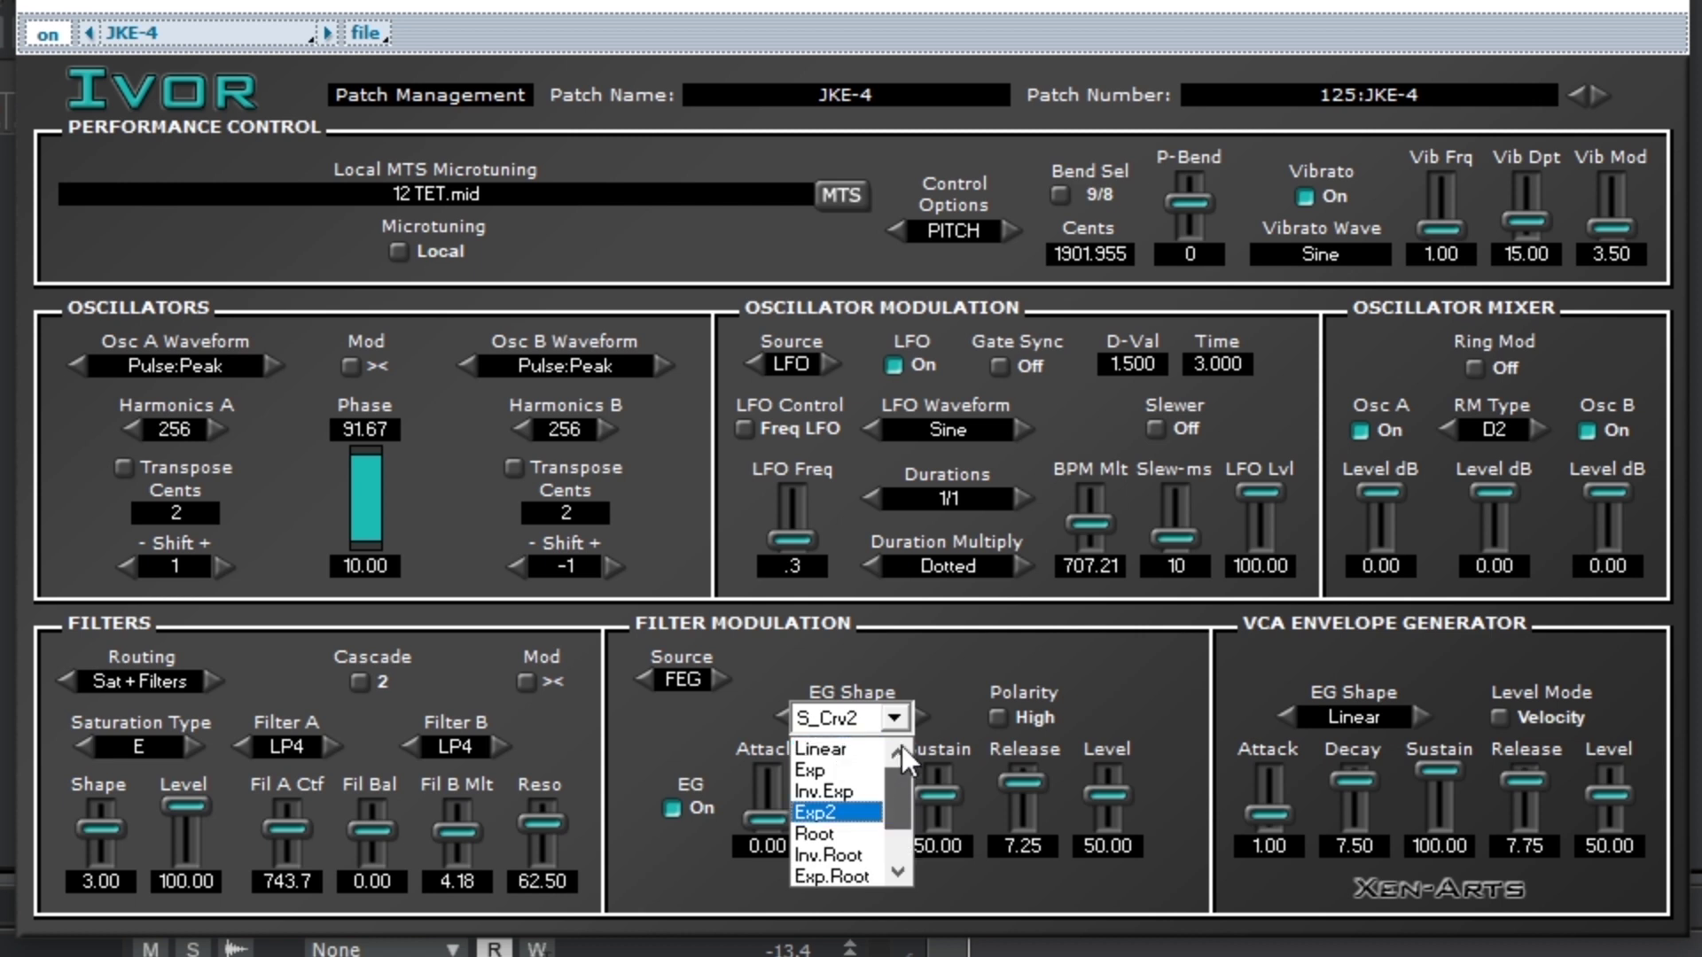
pyautogui.click(824, 751)
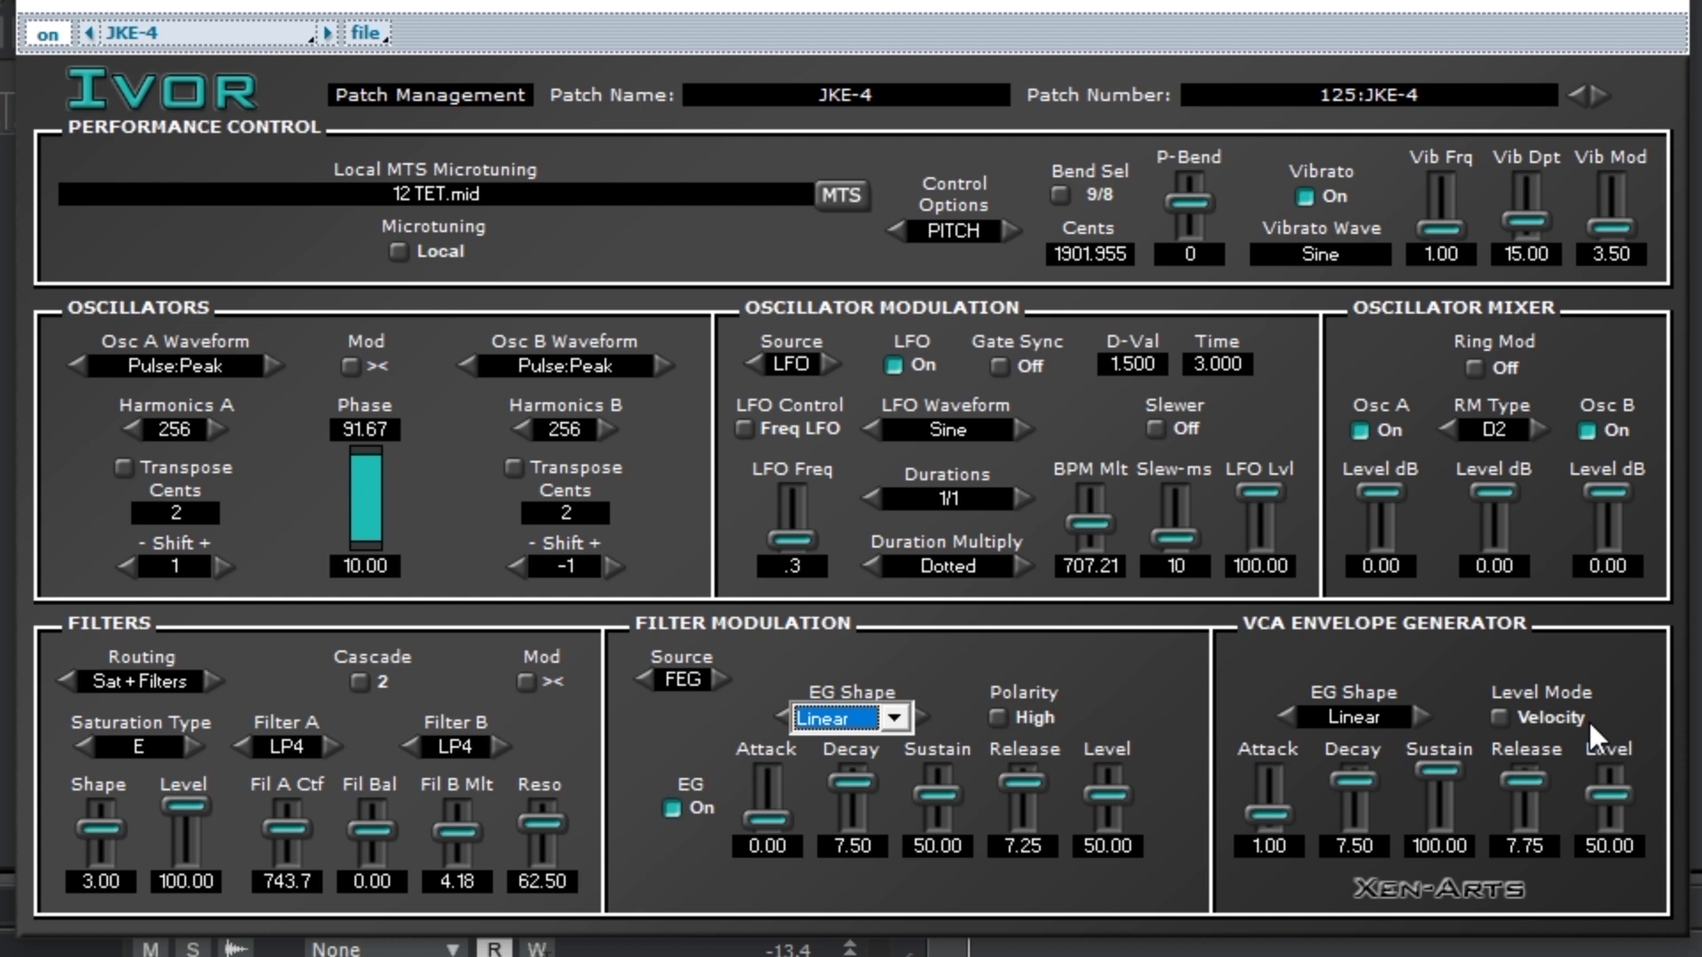
# Switch the VCA envelope's level mode to Volume and back to Velocity
pyautogui.click(1505, 706)
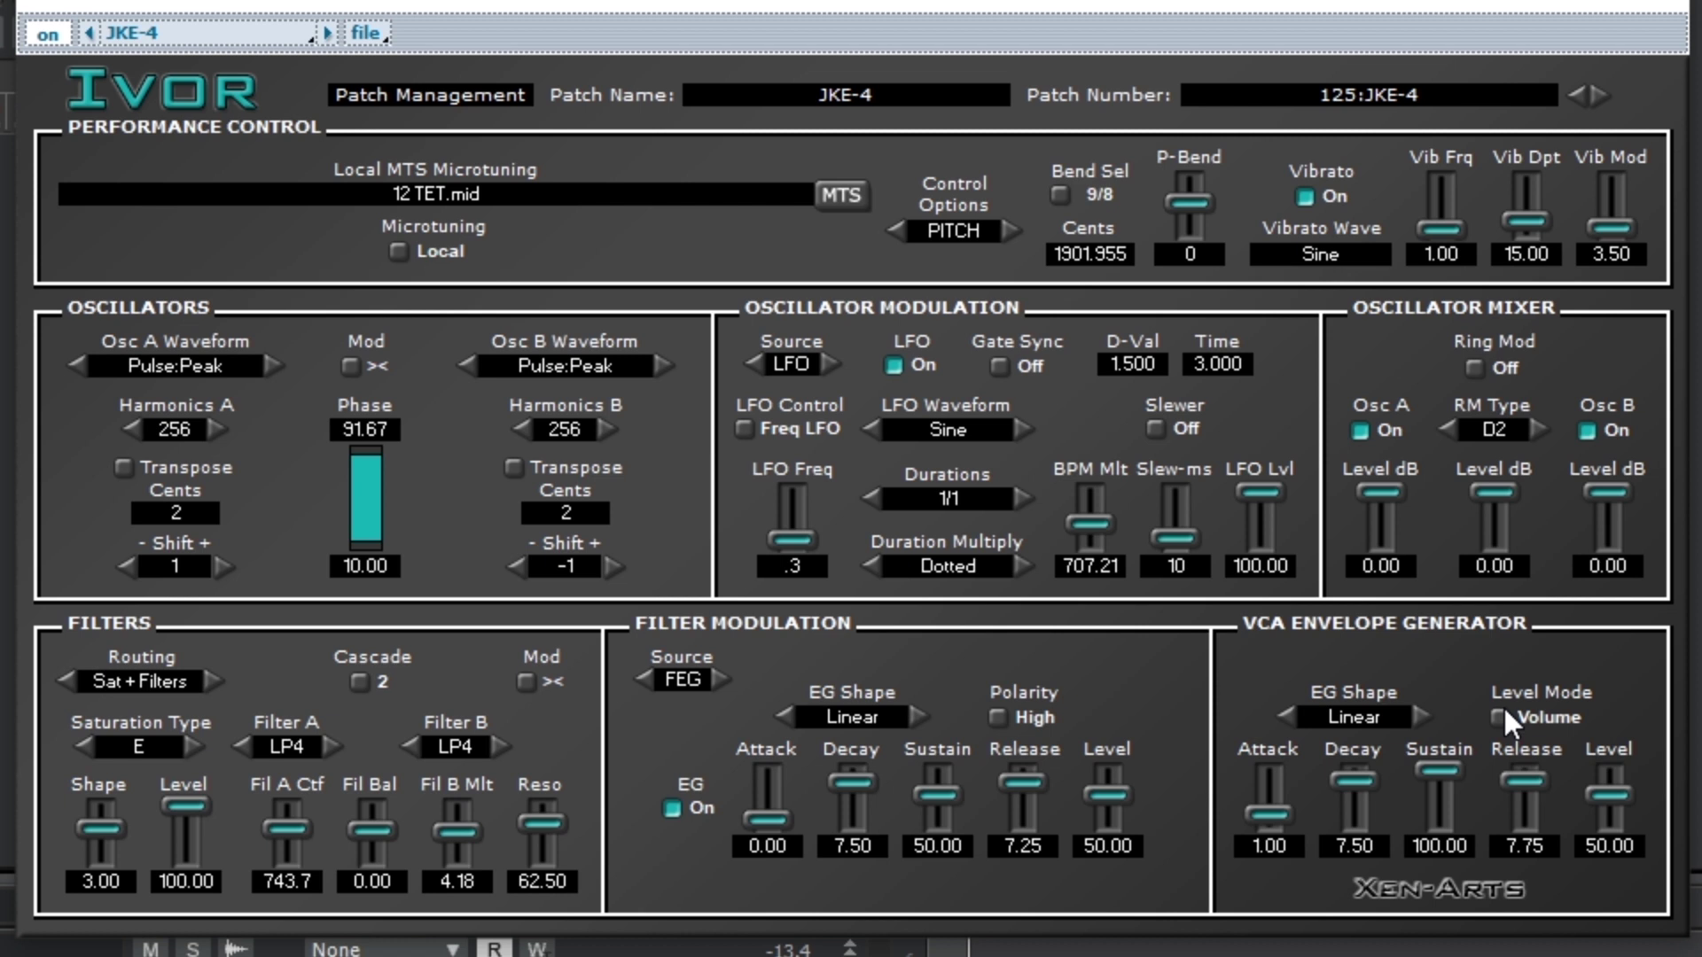
pyautogui.click(1504, 714)
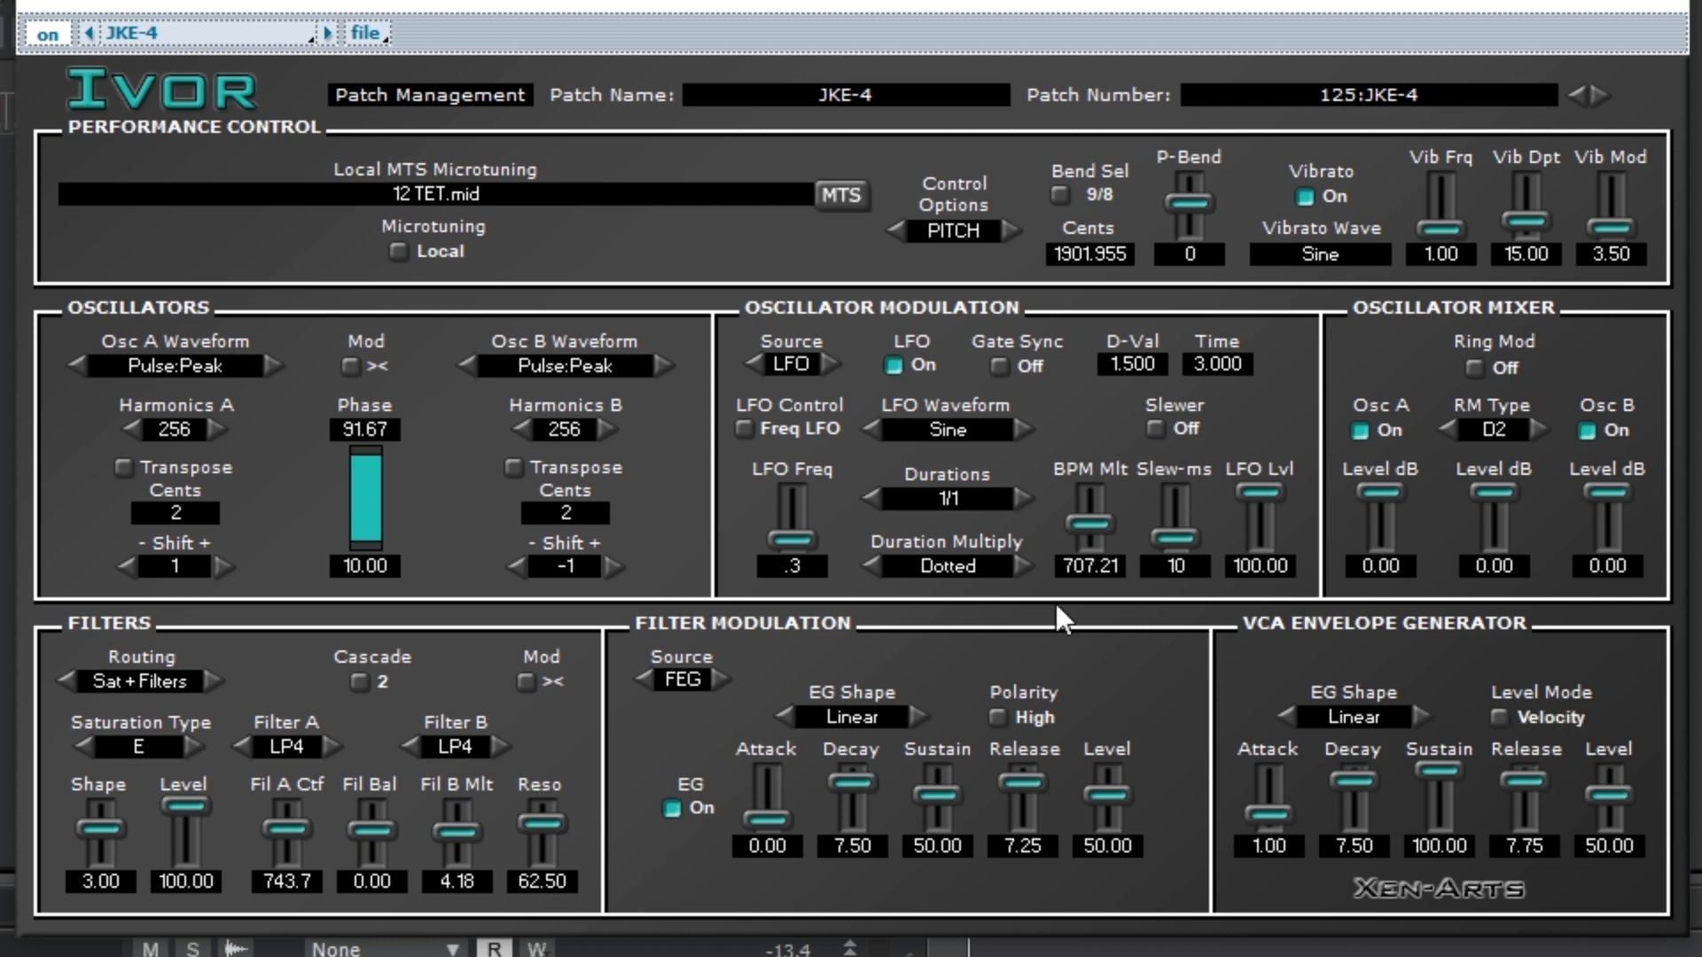